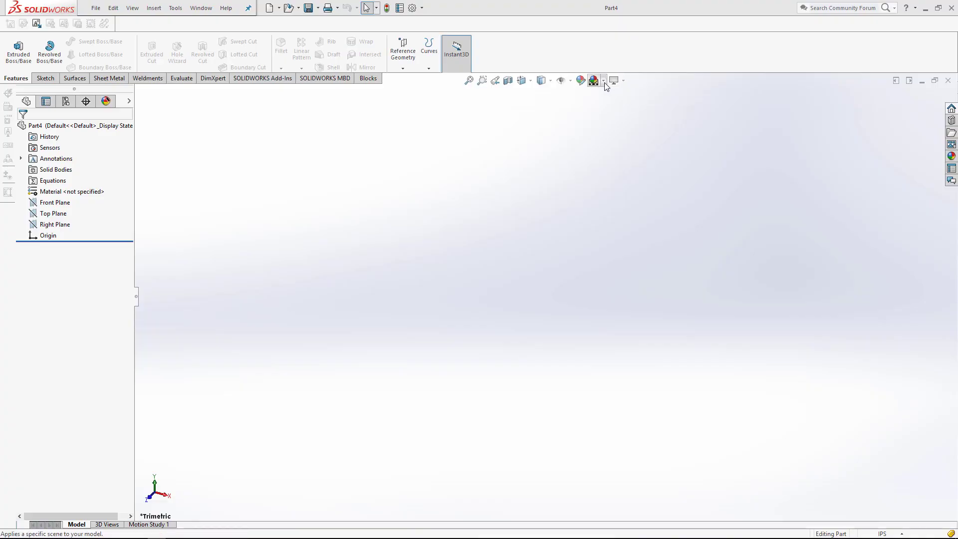
Step: Apply the plain white background scene and switch the part units to MMGS
left_click(594, 80)
left_click(619, 103)
left_click(893, 534)
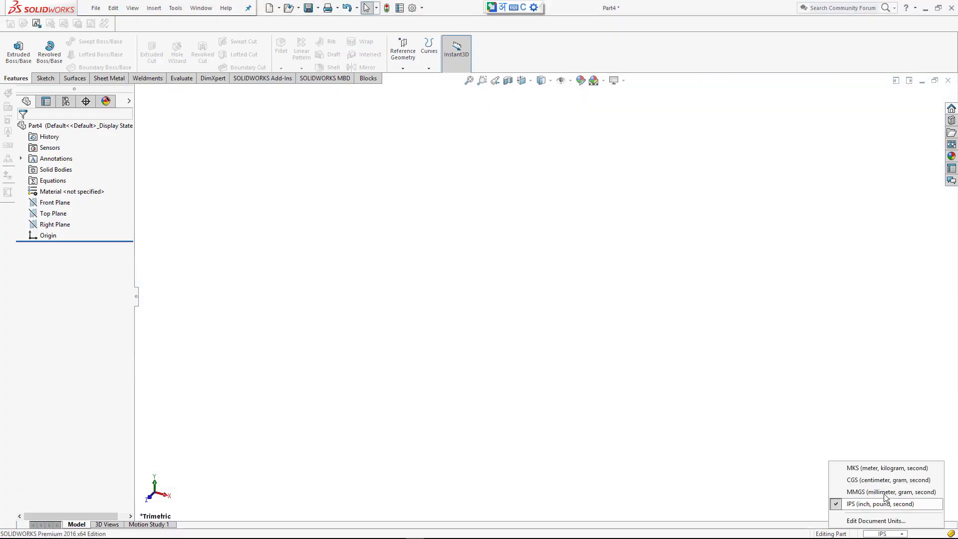
left_click(882, 489)
Step: Start a new sketch on the Top Plane
left_click(96, 8)
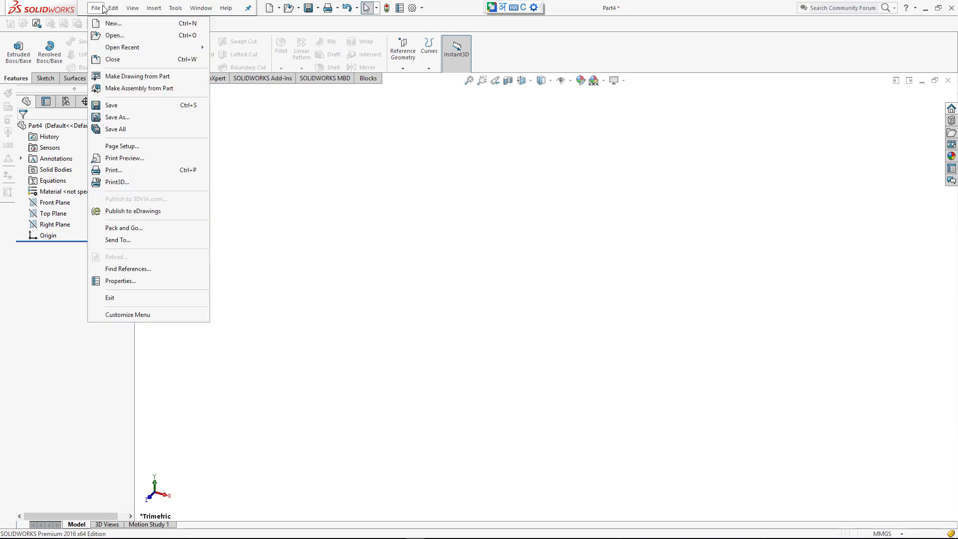
left_click(96, 8)
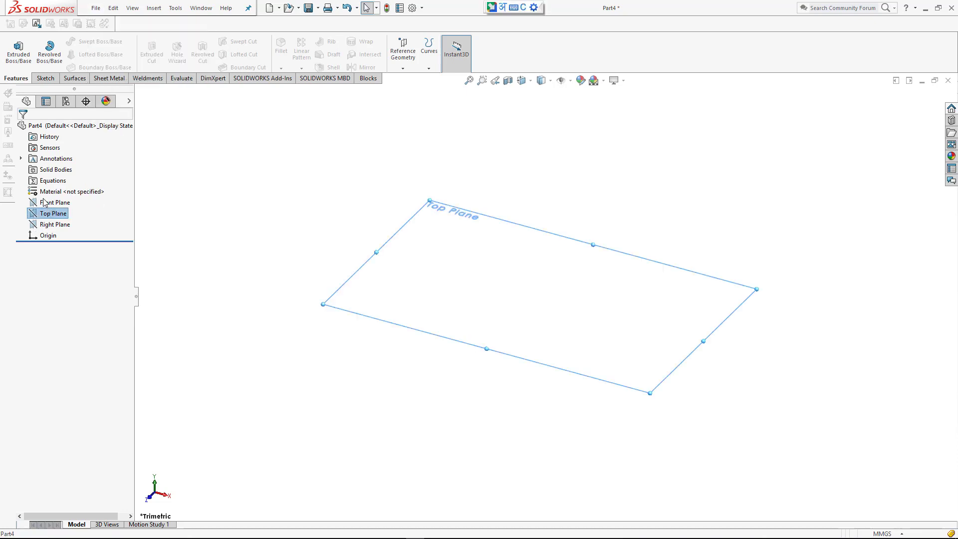
left_click(46, 204)
left_click(45, 216)
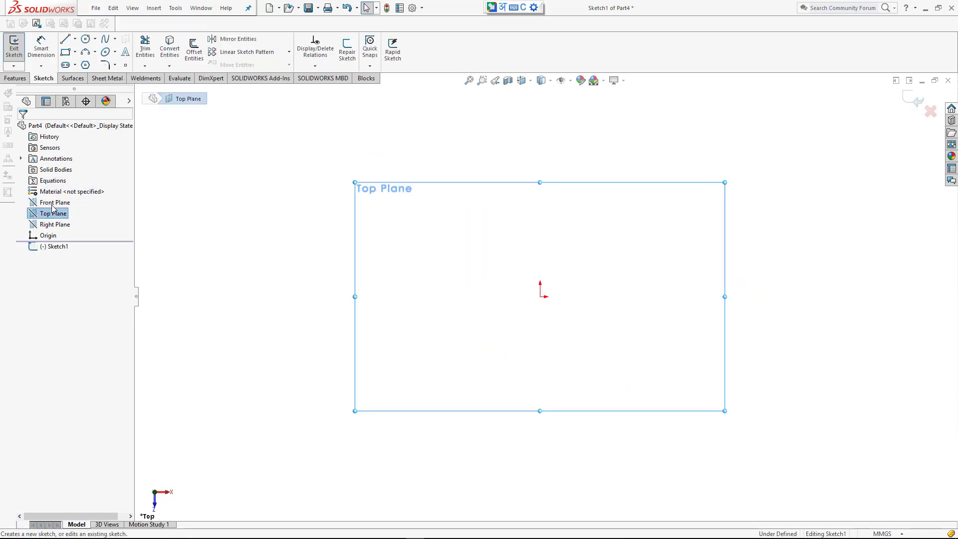
Step: Draw a circle centred on the origin
left_click(84, 42)
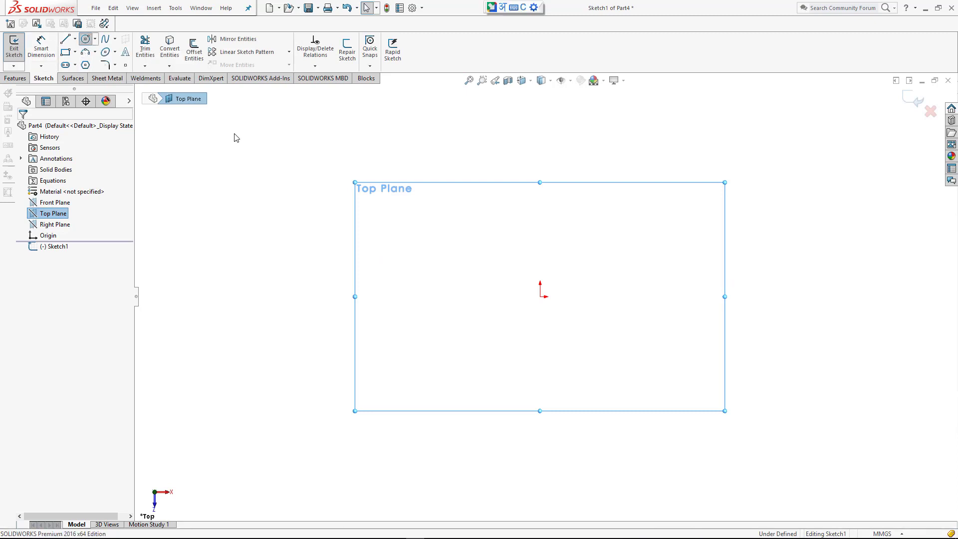
left_click(540, 297)
left_click(548, 261)
key("Escape")
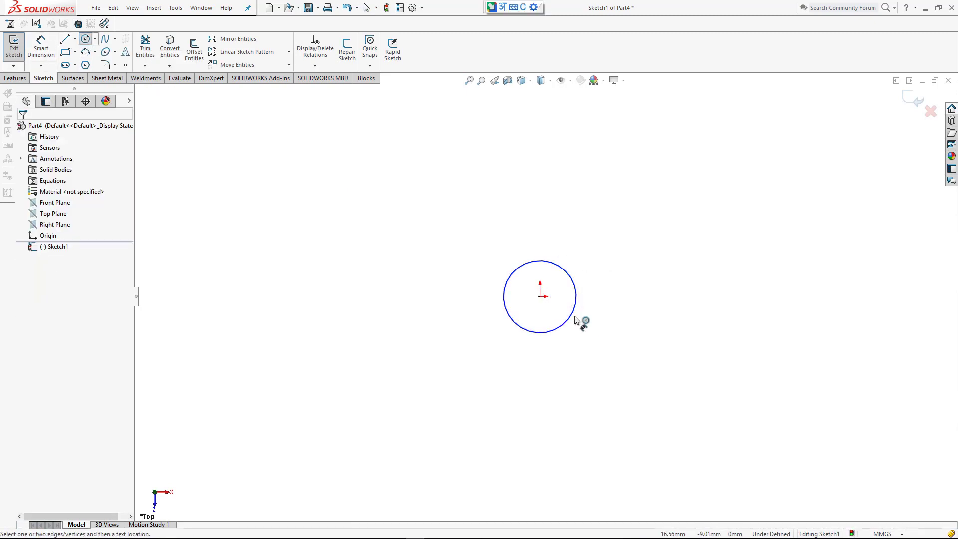
Step: Dimension the circle's diameter to 18 mm
key("d")
left_click(572, 320)
left_click(602, 310)
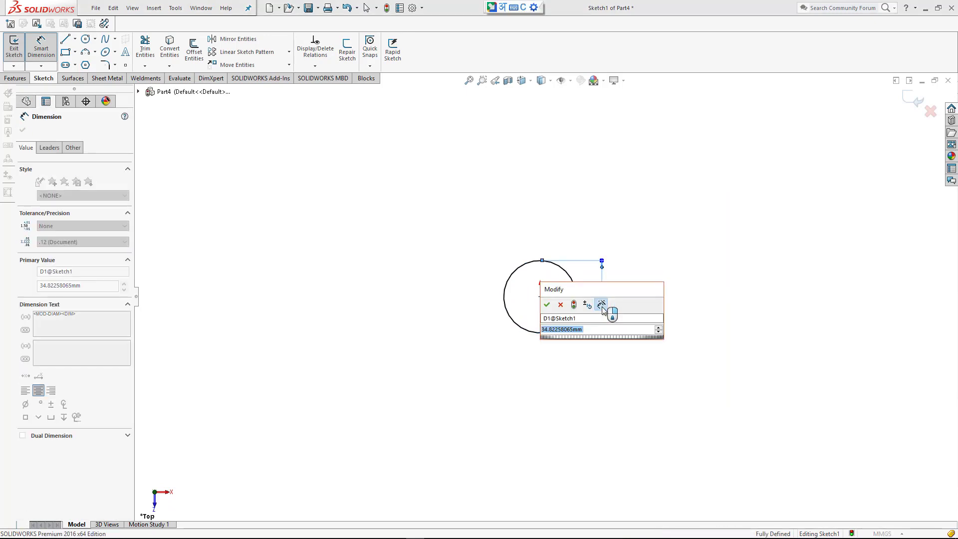
type("30")
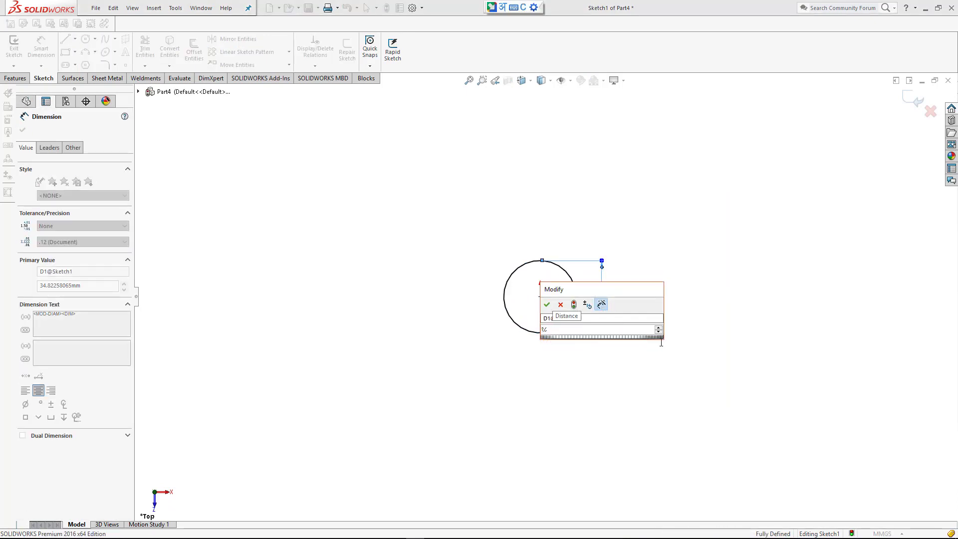
left_click(887, 532)
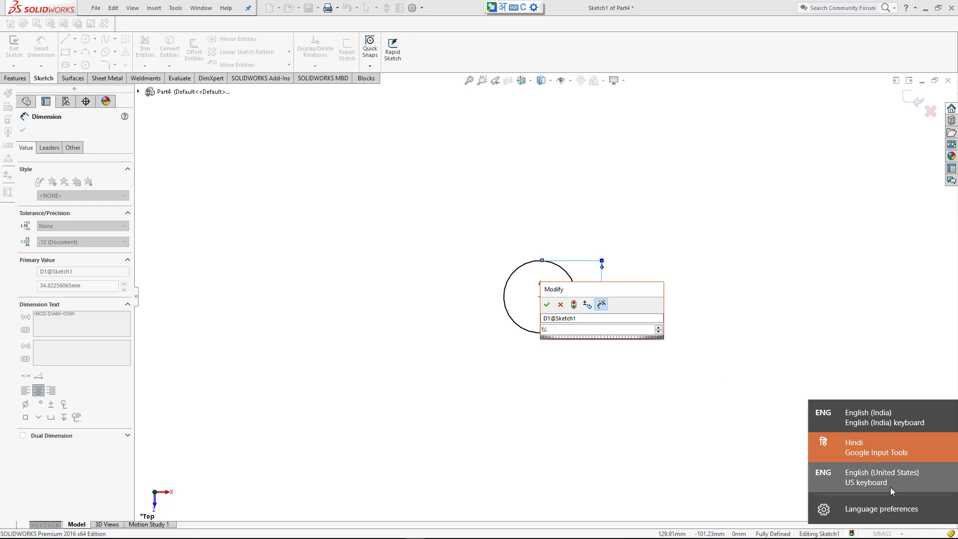
left_click(890, 487)
type("18")
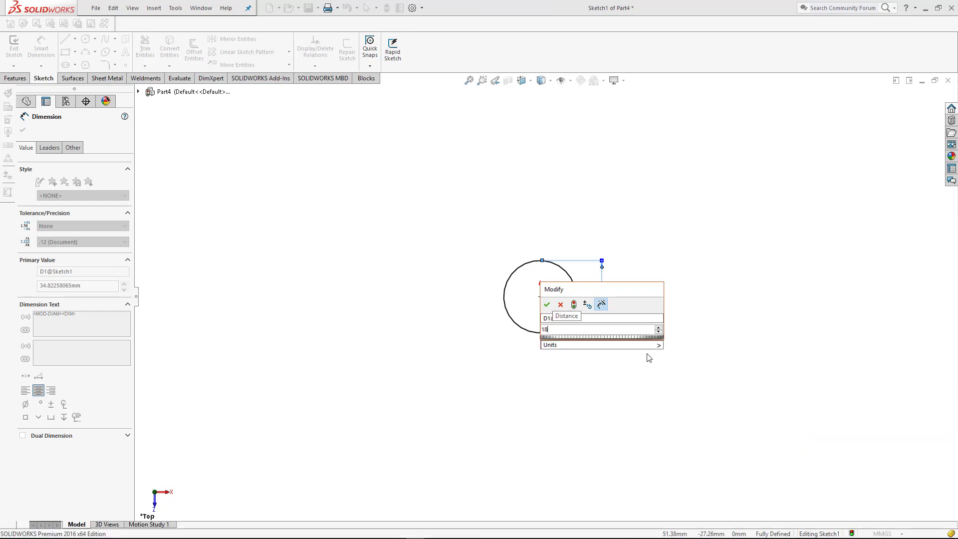
key("Return")
left_click(689, 358)
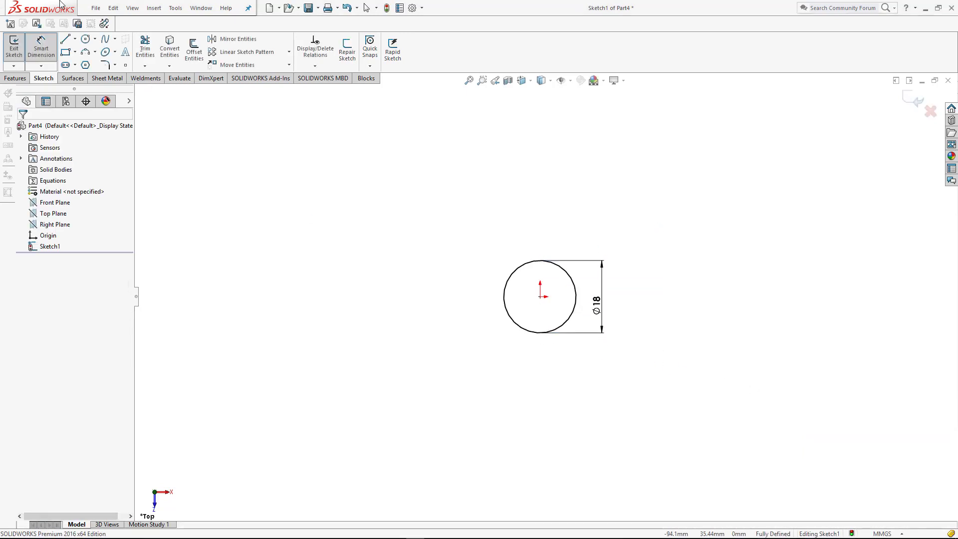
left_click(87, 40)
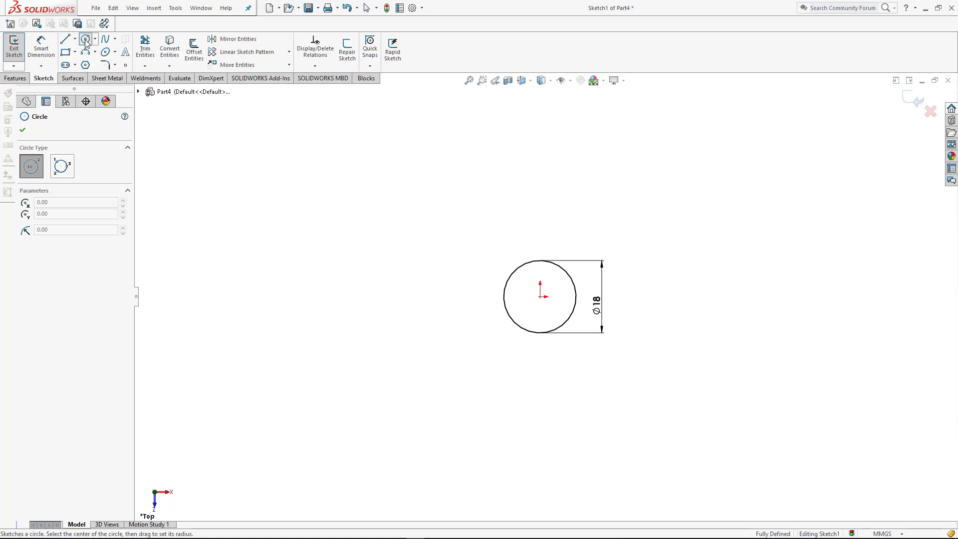
Step: Draw a vertical centerline straight up from the origin
left_click(76, 39)
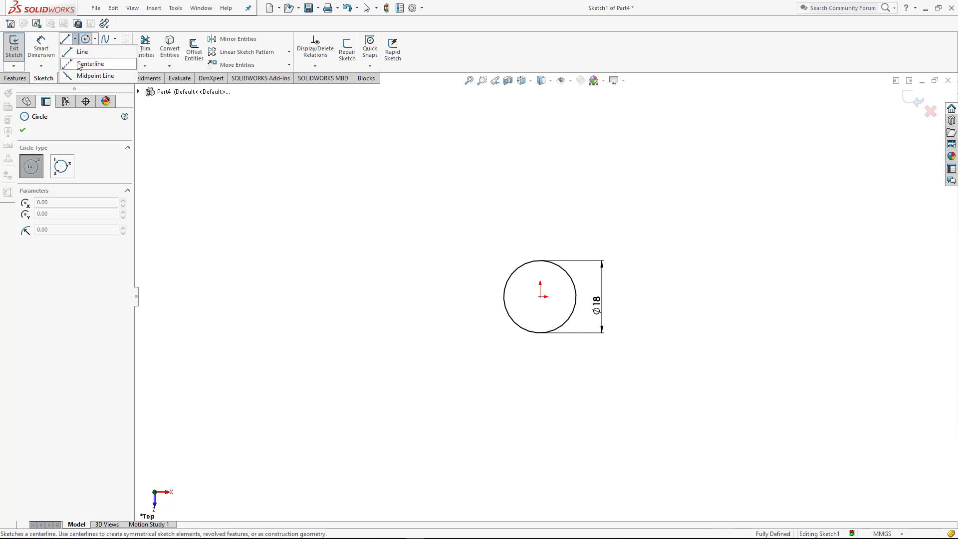
left_click(85, 60)
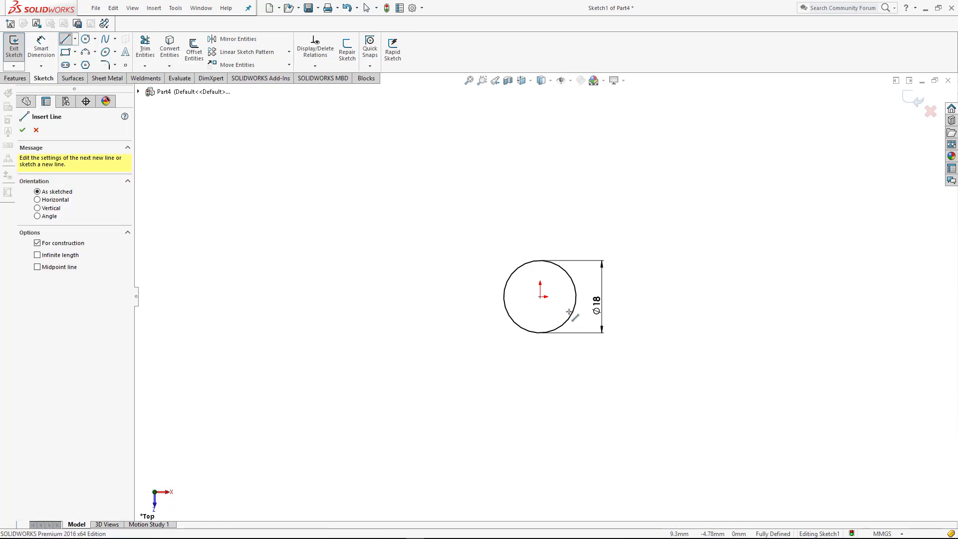
left_click(540, 297)
left_click(540, 149)
key("Escape")
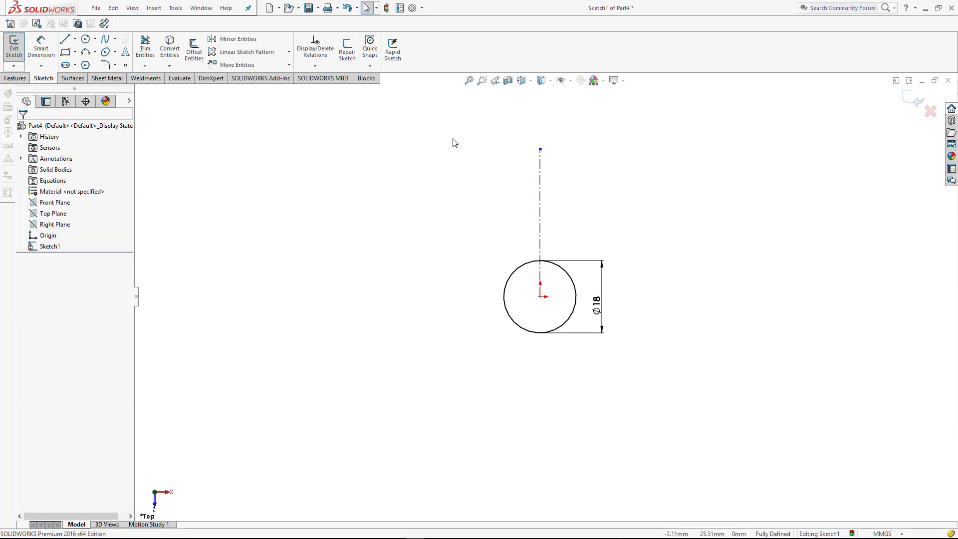
Step: Draw an angled centerline from the origin, 60° from the vertical centerline
left_click(76, 39)
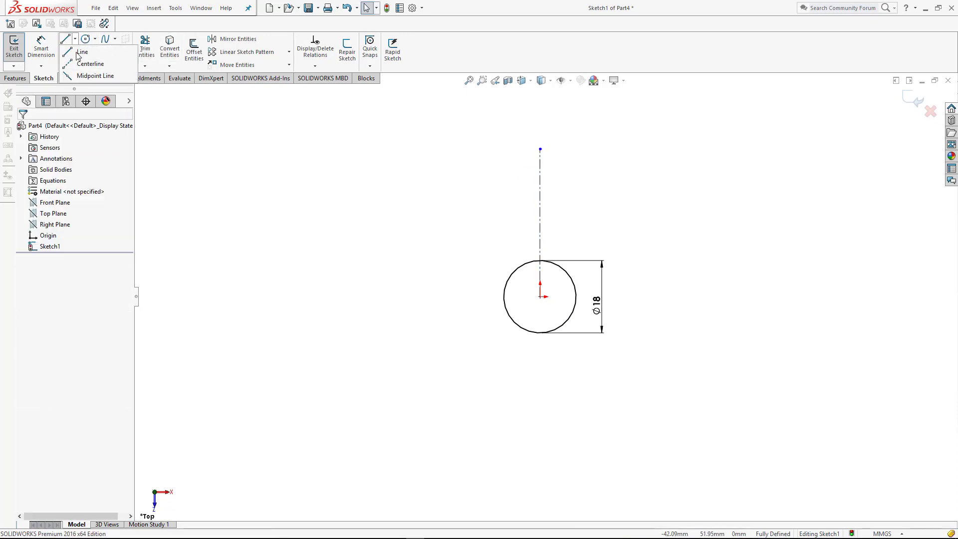
left_click(85, 60)
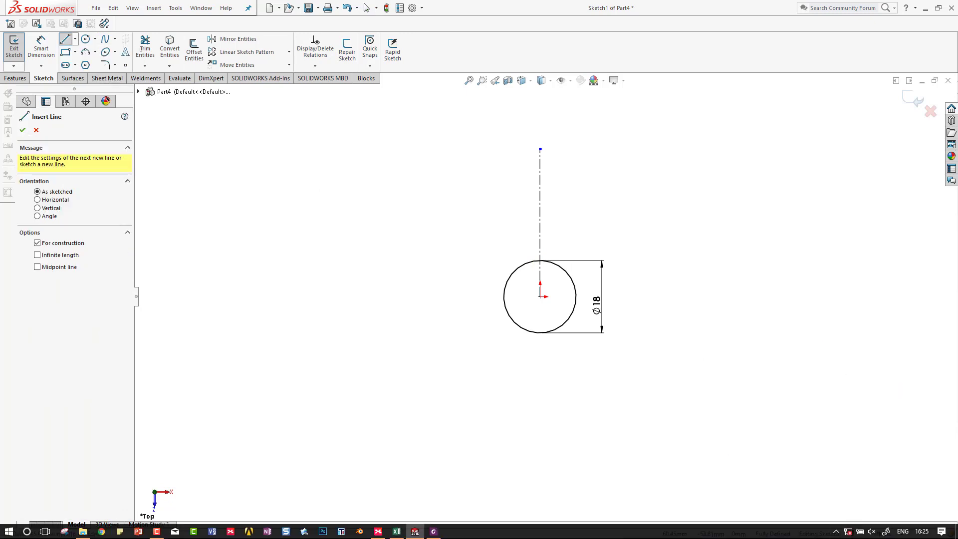
left_click(540, 296)
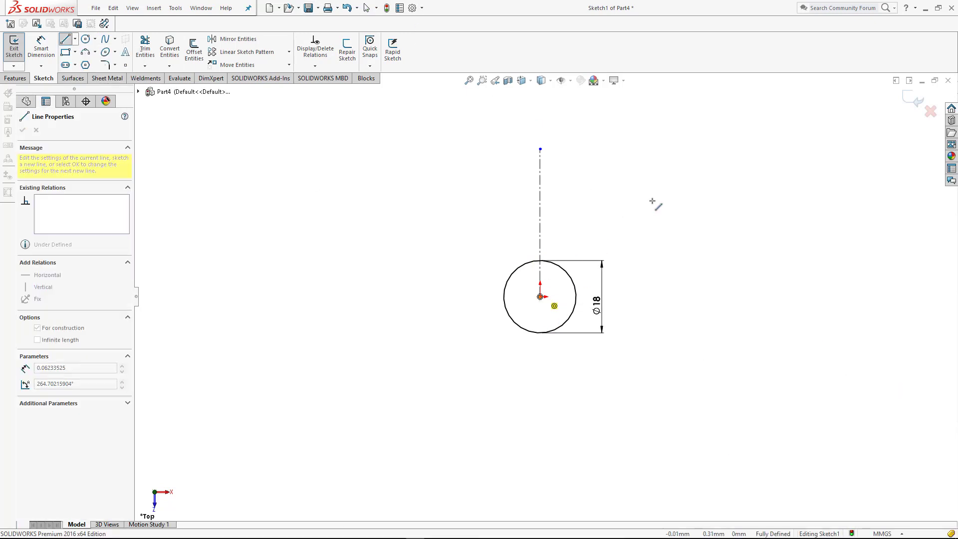
left_click(656, 195)
right_click_drag(650, 266, 646, 192)
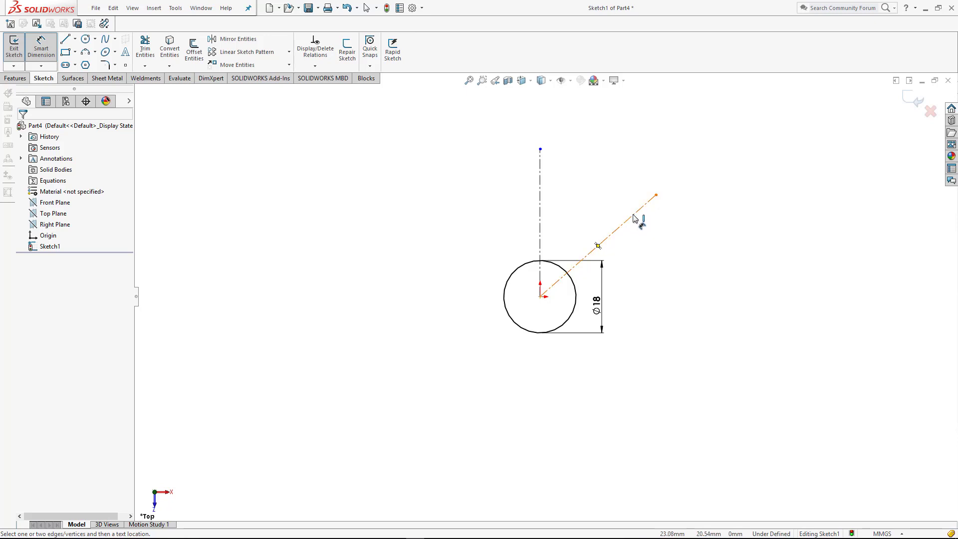
left_click(633, 218)
left_click(540, 225)
left_click(567, 202)
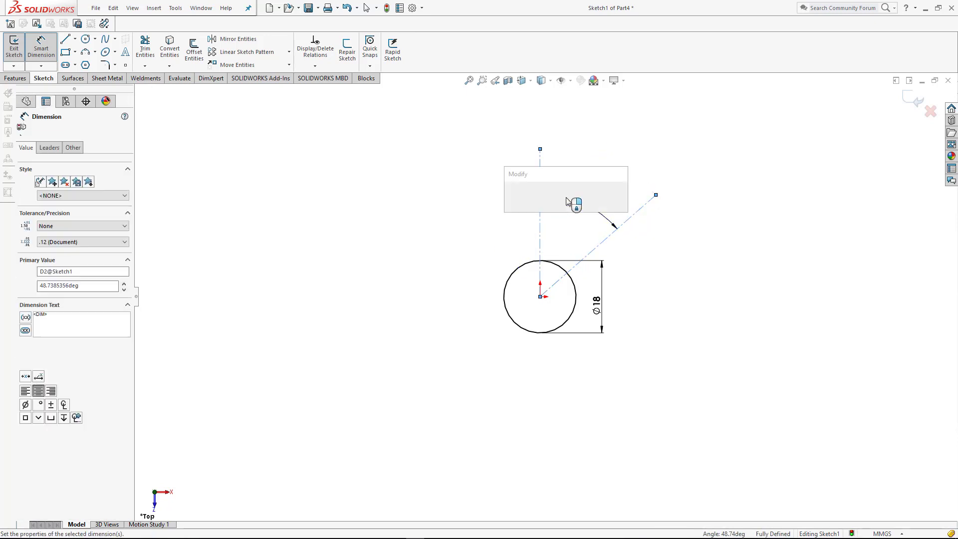
type("60")
key("Return")
key("Escape")
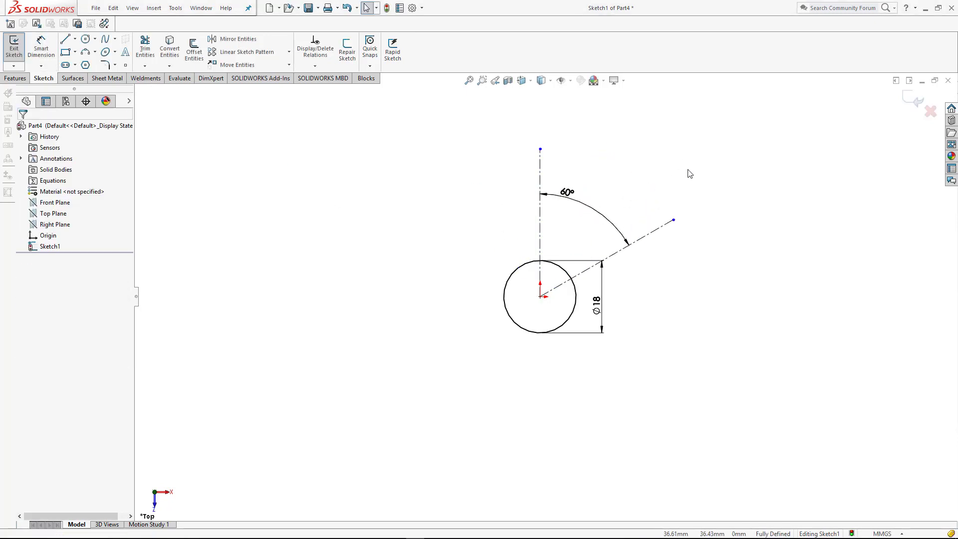
Step: Mirror the 60° centerline about the vertical centerline
left_click_drag(689, 150, 642, 274)
left_click(234, 39)
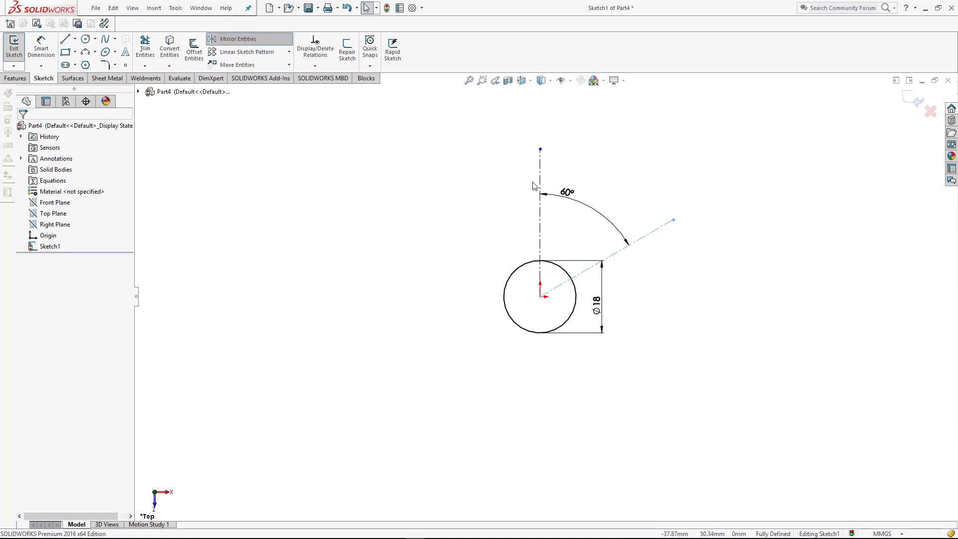
left_click(57, 247)
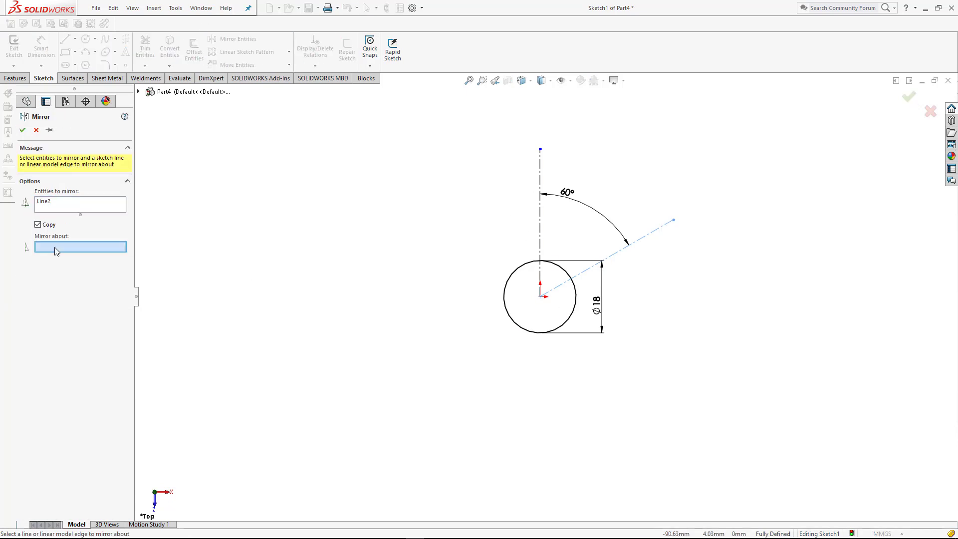
left_click(541, 223)
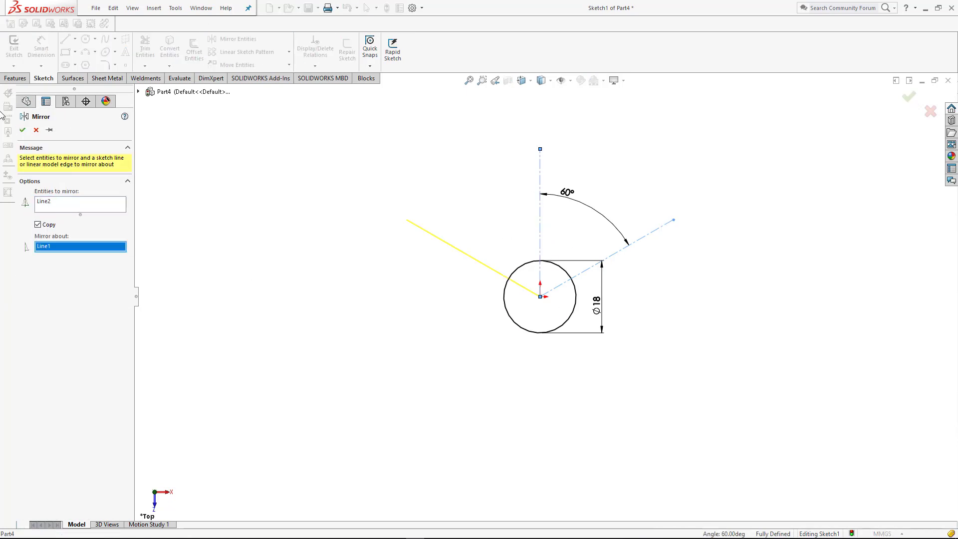
left_click(22, 131)
Step: Draw a vertical centerline straight down from the origin
left_click(75, 40)
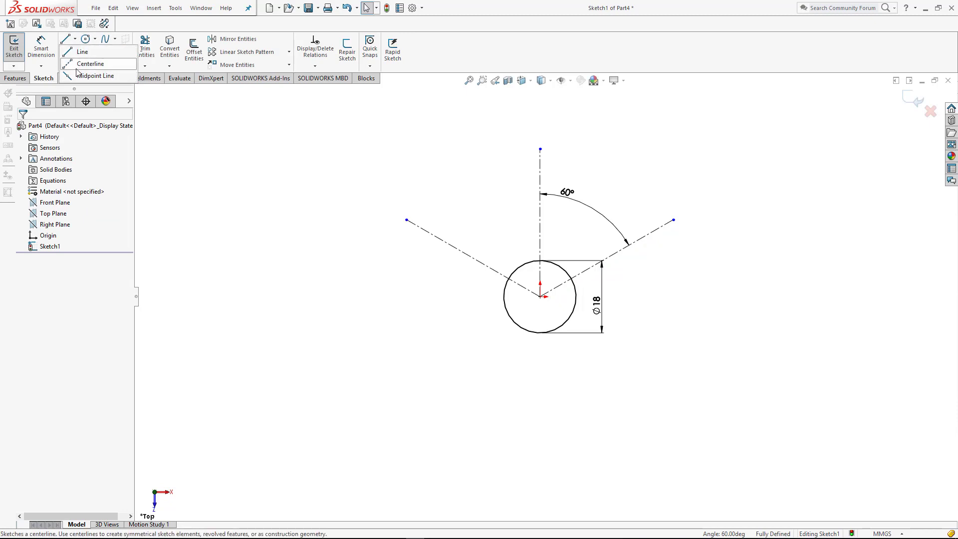
left_click(86, 63)
left_click(541, 296)
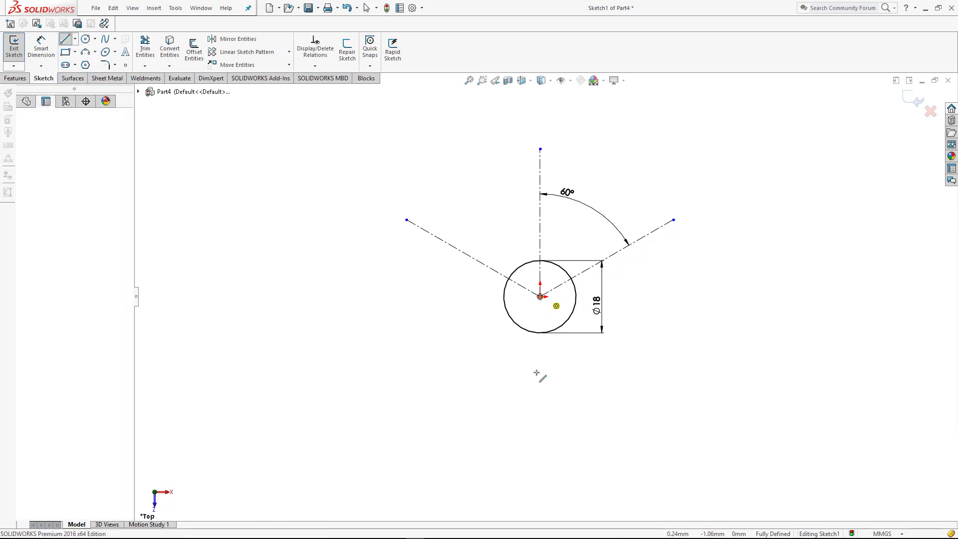
left_click(540, 403)
key("Escape")
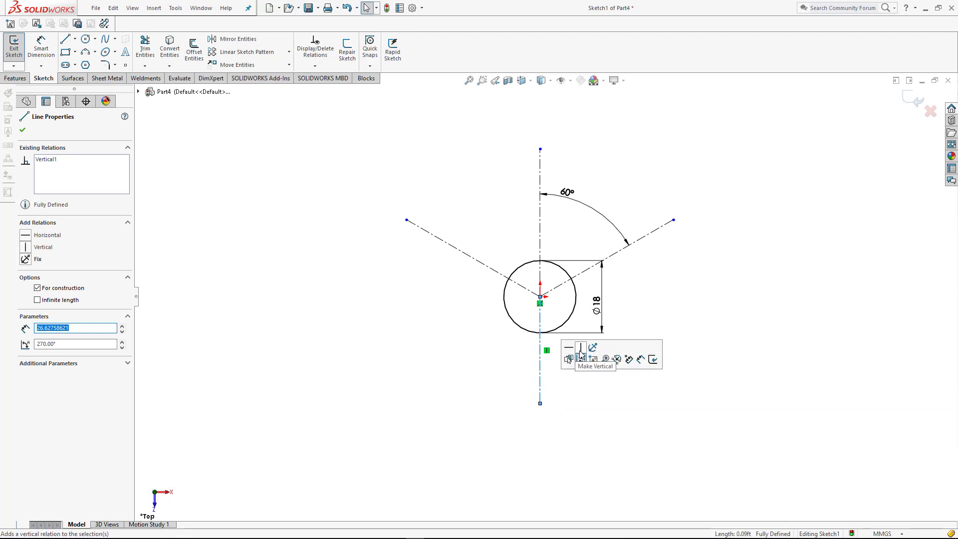
key("Escape")
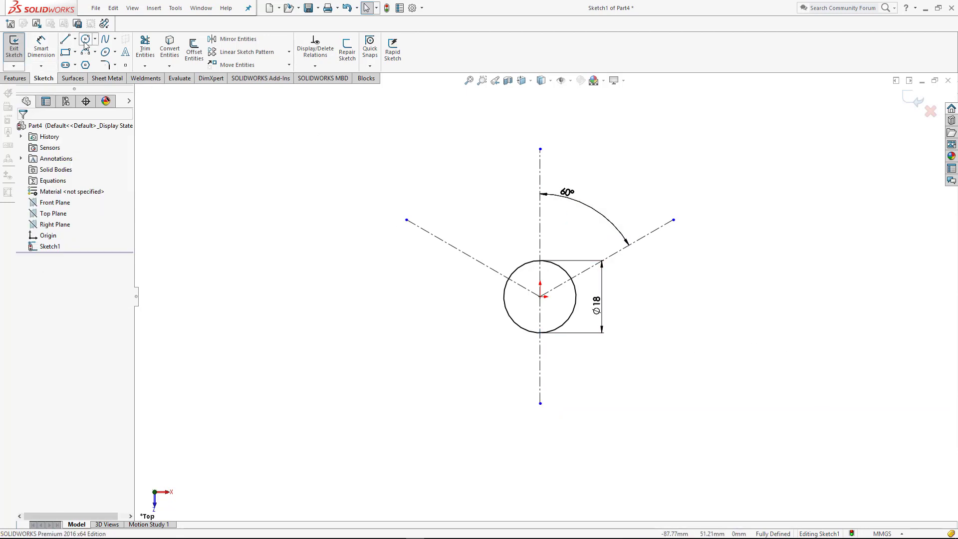
Step: Draw an outer circle at the origin and dimension it 48*2 (Ø96)
left_click(86, 39)
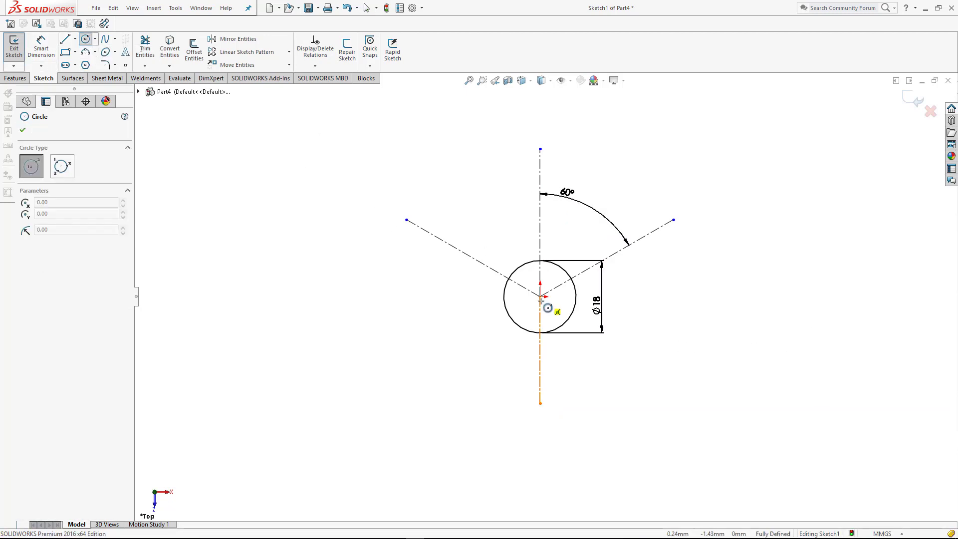
left_click(541, 297)
left_click(507, 199)
right_click_drag(718, 349, 696, 300)
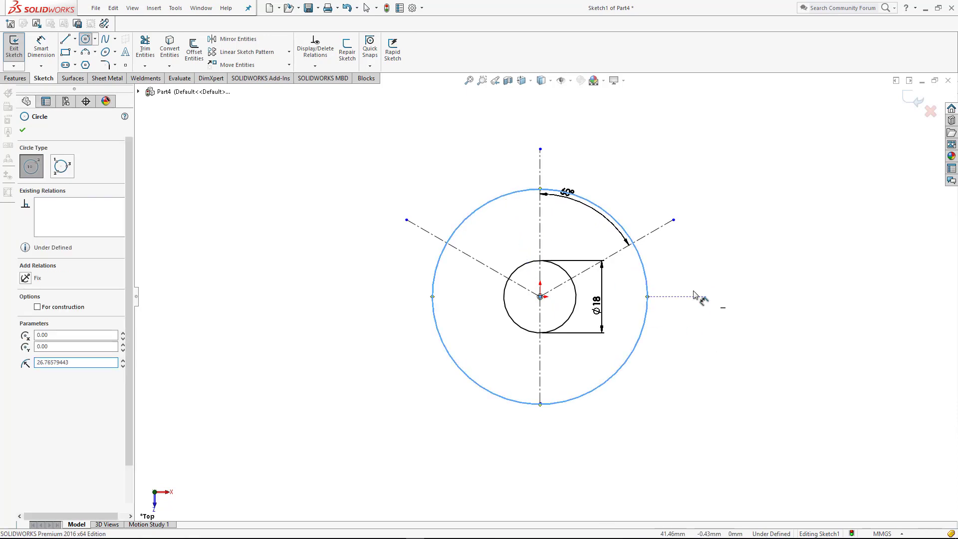
left_click(642, 338)
left_click(699, 362)
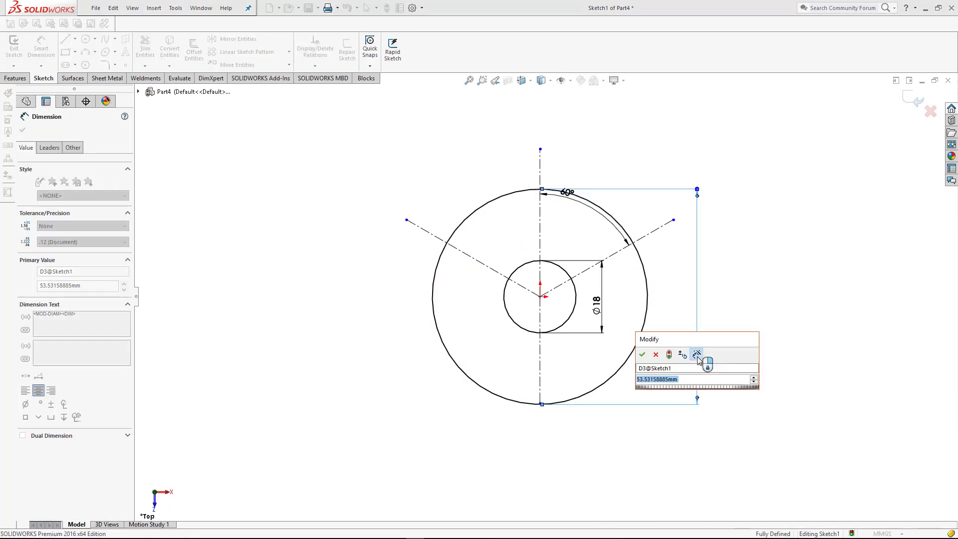
type("48")
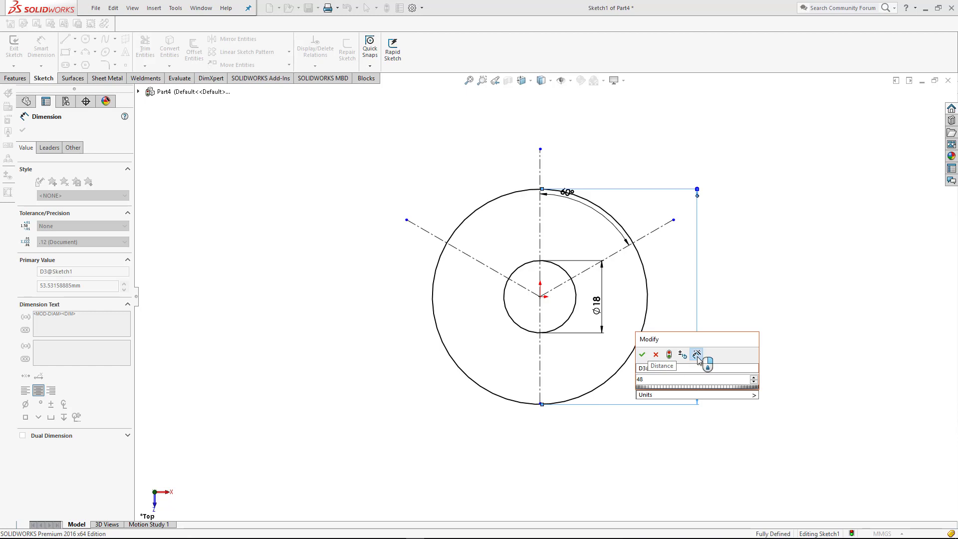
type("*2")
key("Return")
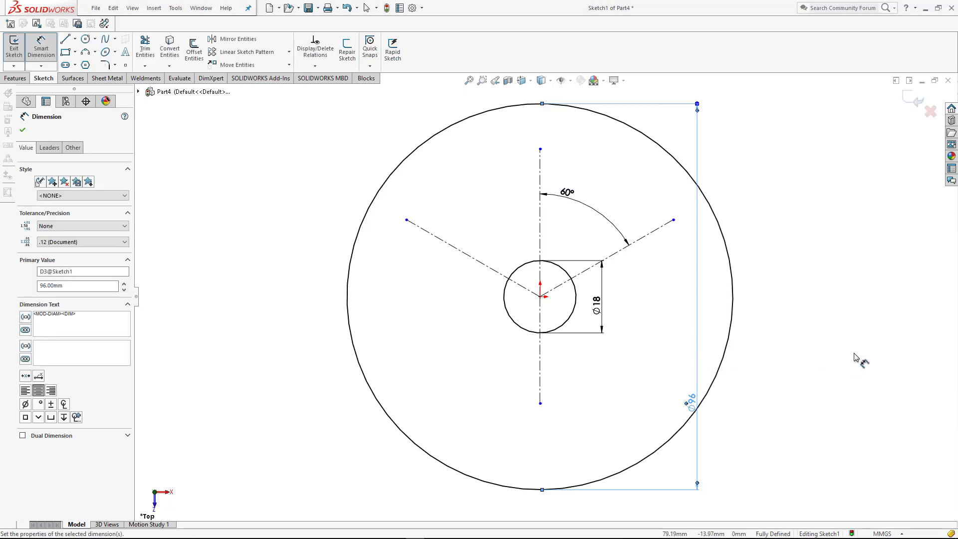
left_click(844, 358)
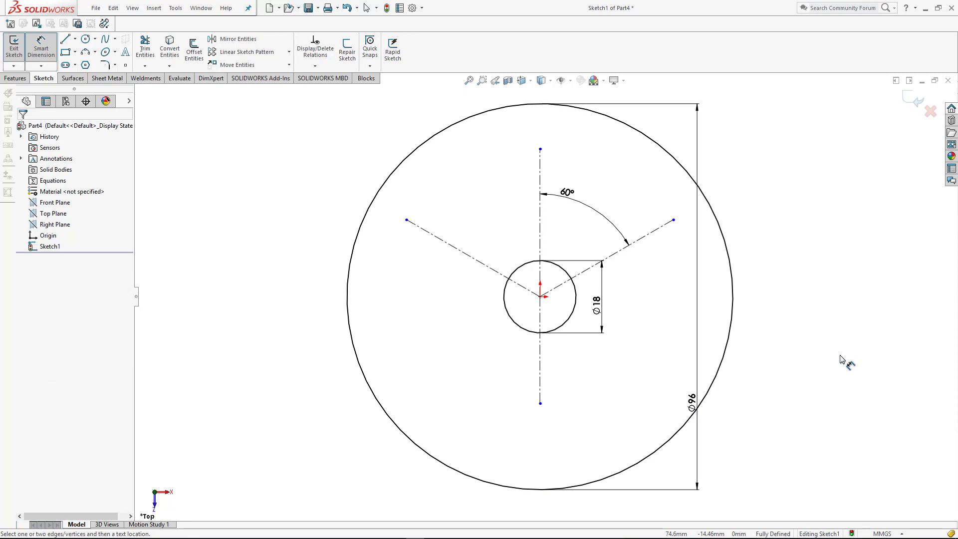
key("Escape")
Step: Add a Ø24 circle at the origin and make the Ø96 circle construction geometry
key("c")
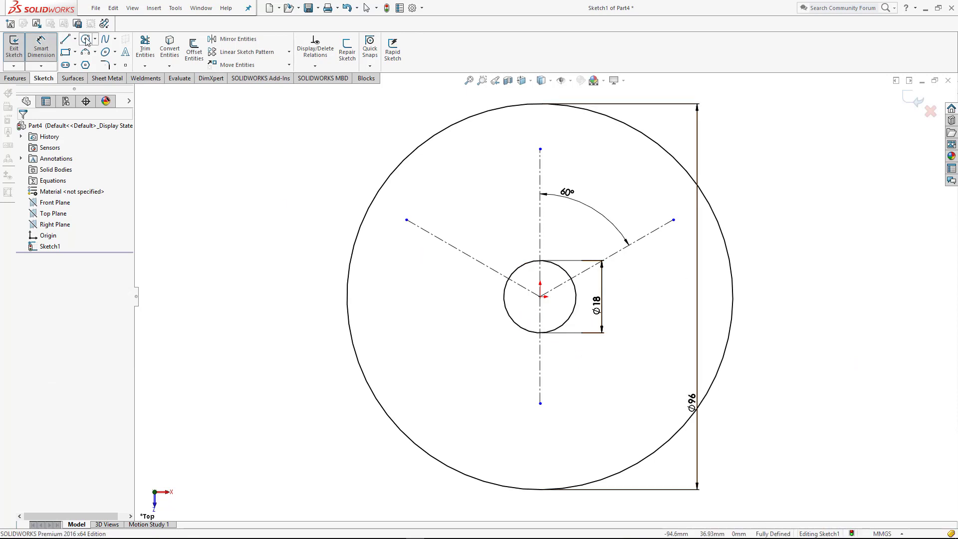
left_click(540, 297)
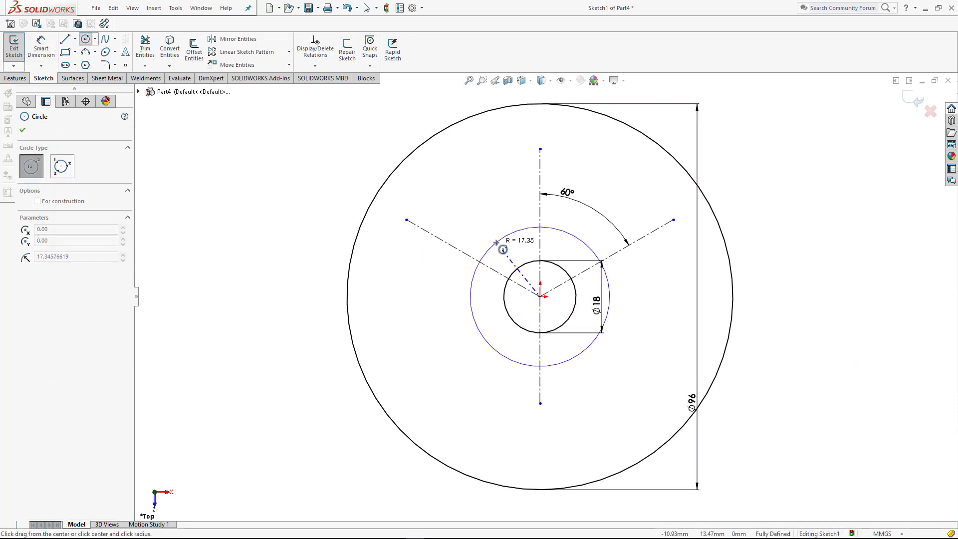
left_click(496, 243)
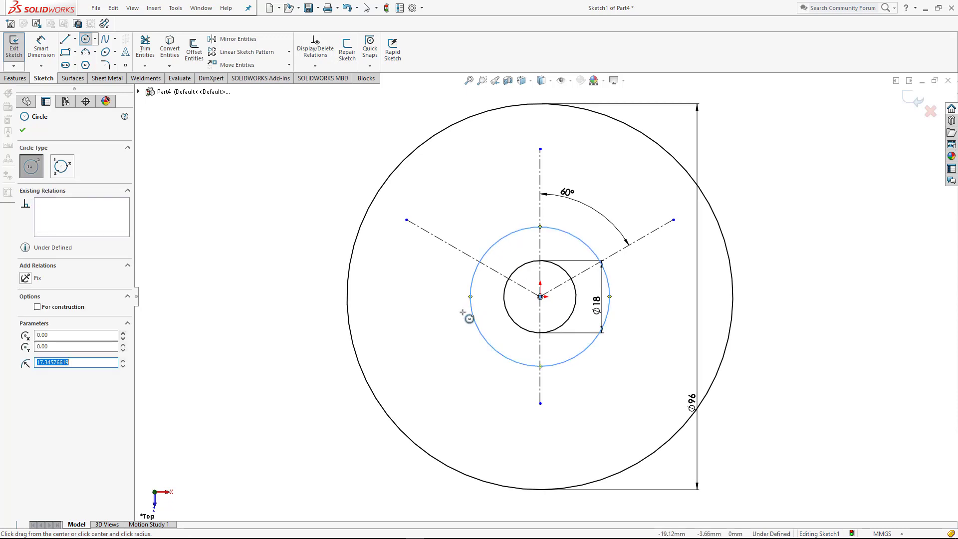
key("Escape")
key("d")
left_click(472, 310)
left_click(447, 320)
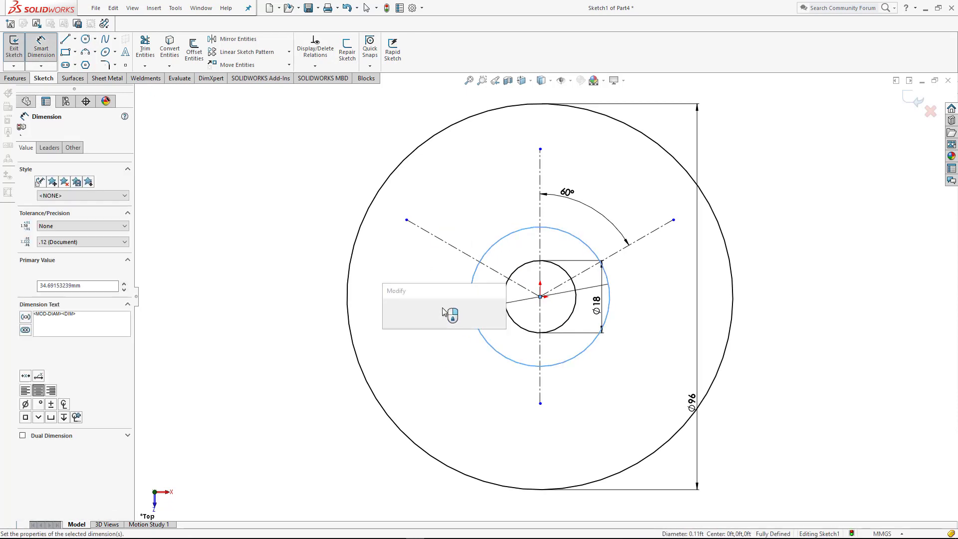
type("24")
key("Return")
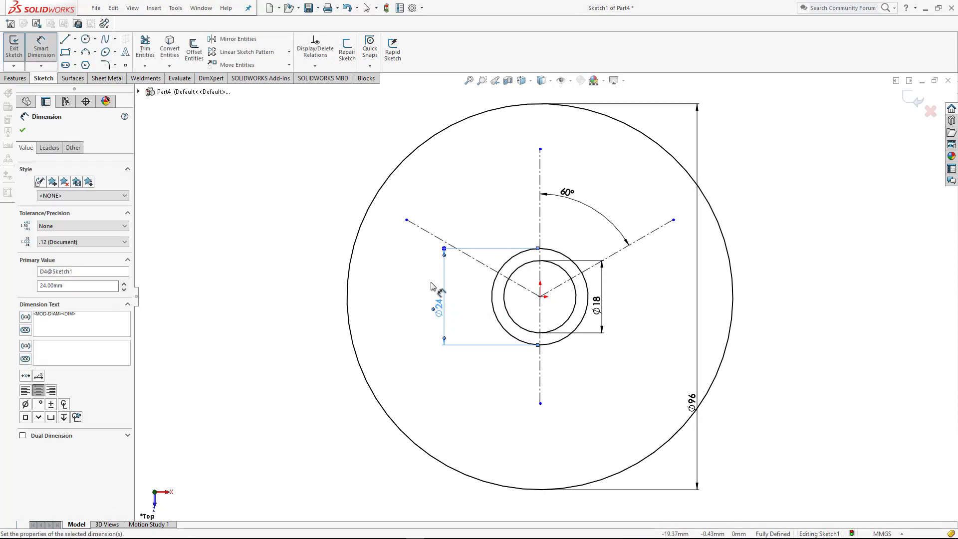
key("Escape")
left_click(352, 269)
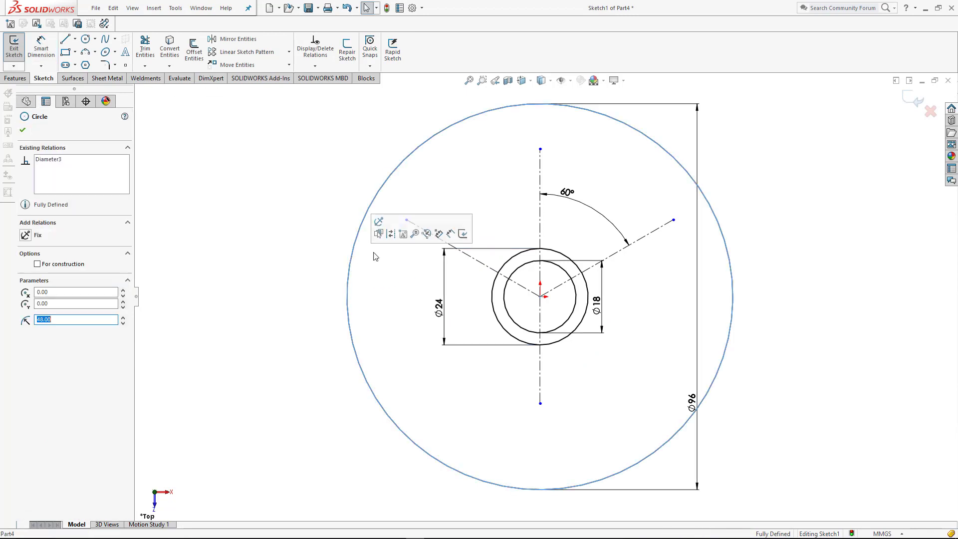
left_click(394, 222)
Step: Extend the left angled line and the vertical centerline ends past the Ø96 circle
left_click_drag(407, 220, 342, 182)
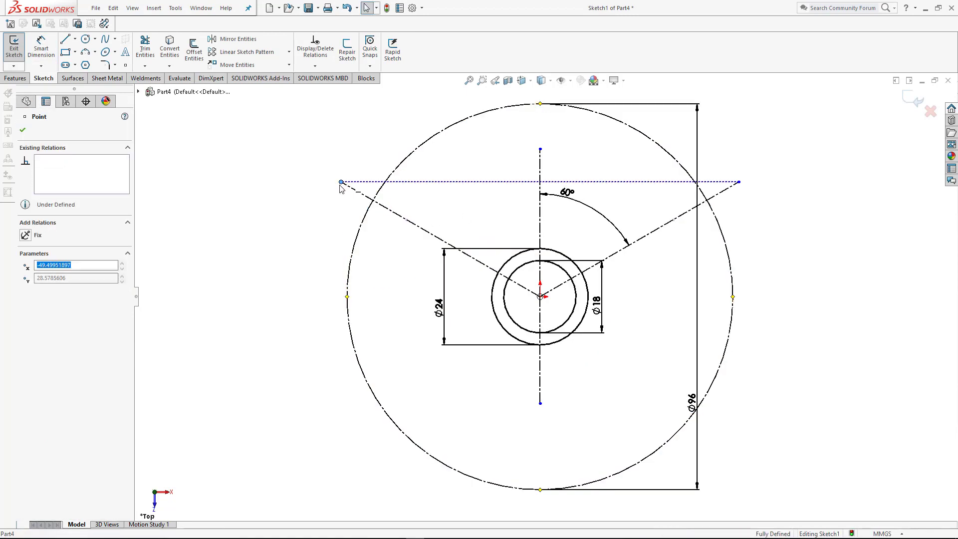
key("Escape")
left_click_drag(540, 146, 541, 84)
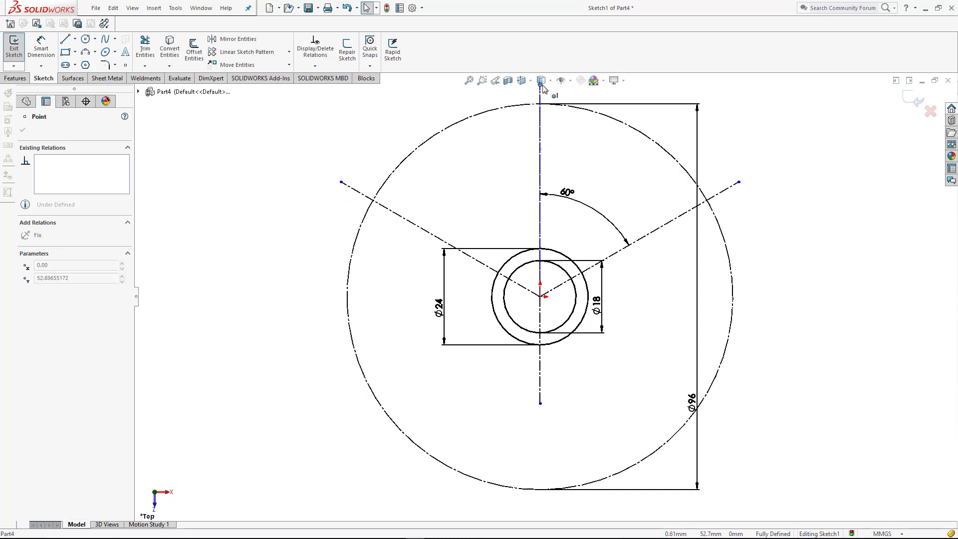
left_click_drag(540, 405, 541, 498)
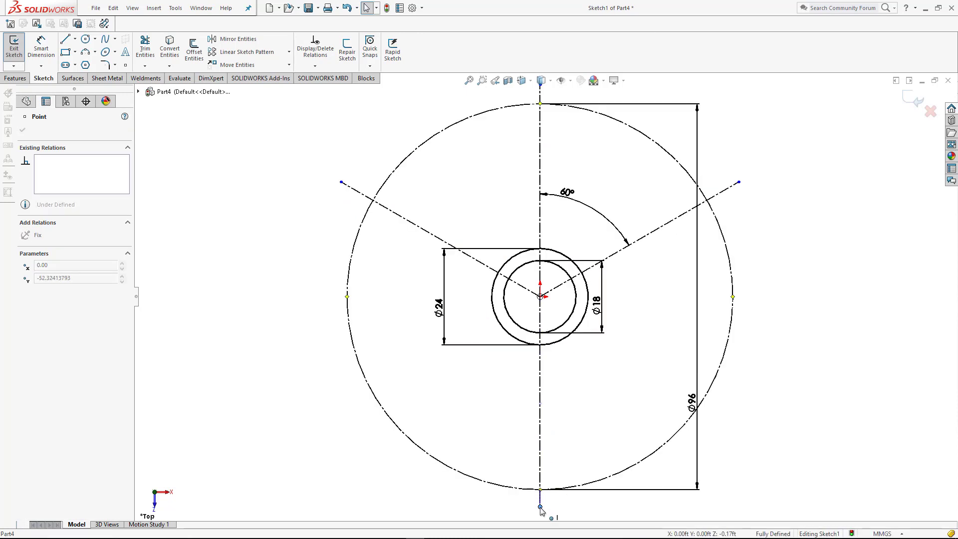
key("Escape")
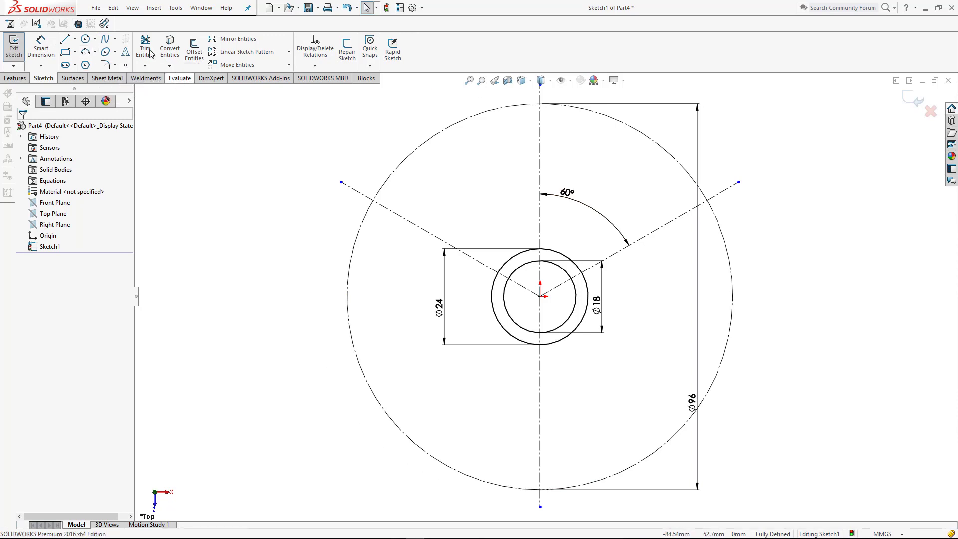
left_click(87, 42)
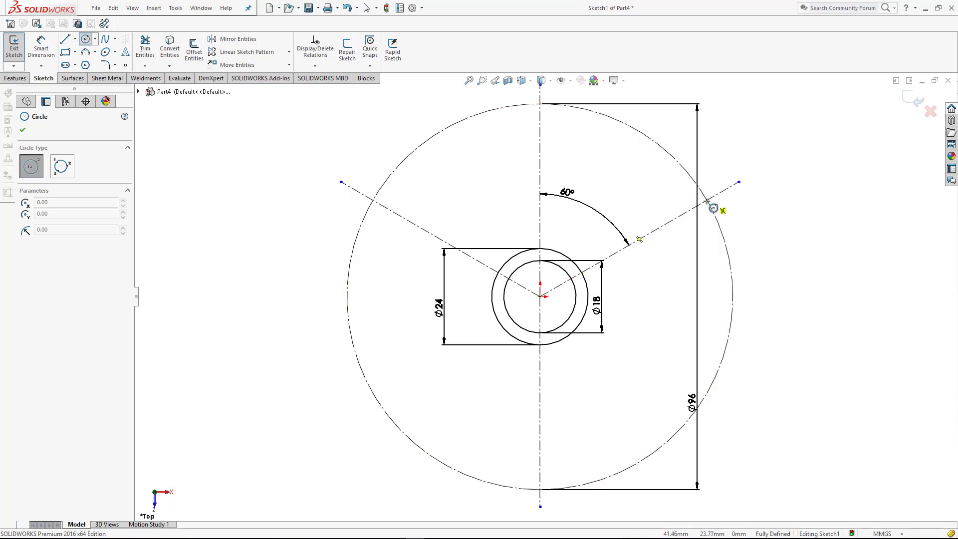
Step: Draw a Ø6 circle where the right 60° centerline meets the Ø96 circle
left_click_drag(708, 200, 722, 190)
key("Escape")
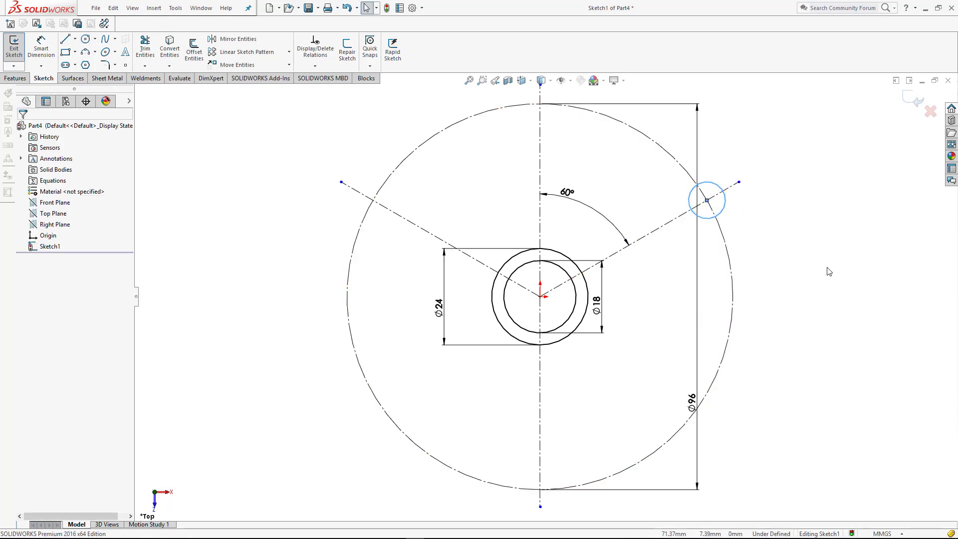
left_click(721, 213)
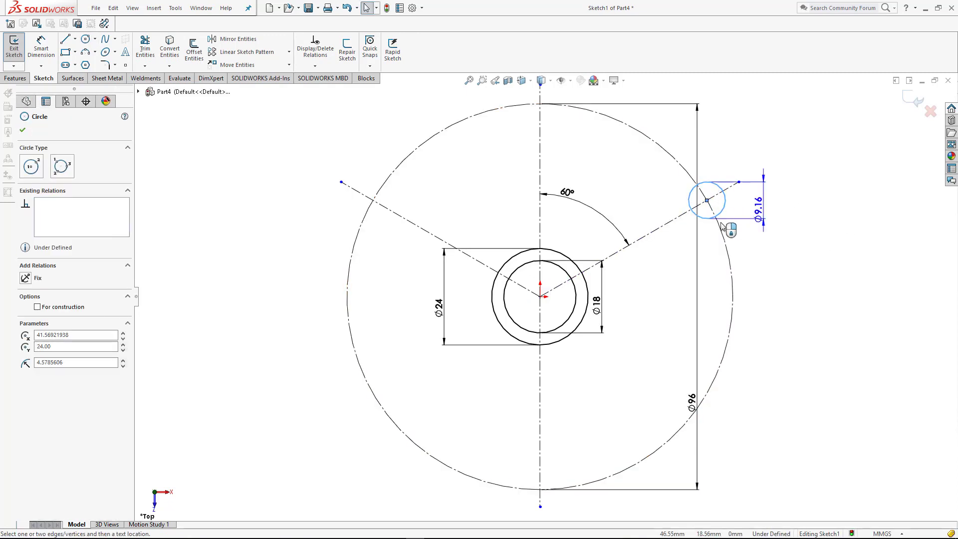
left_click(765, 234)
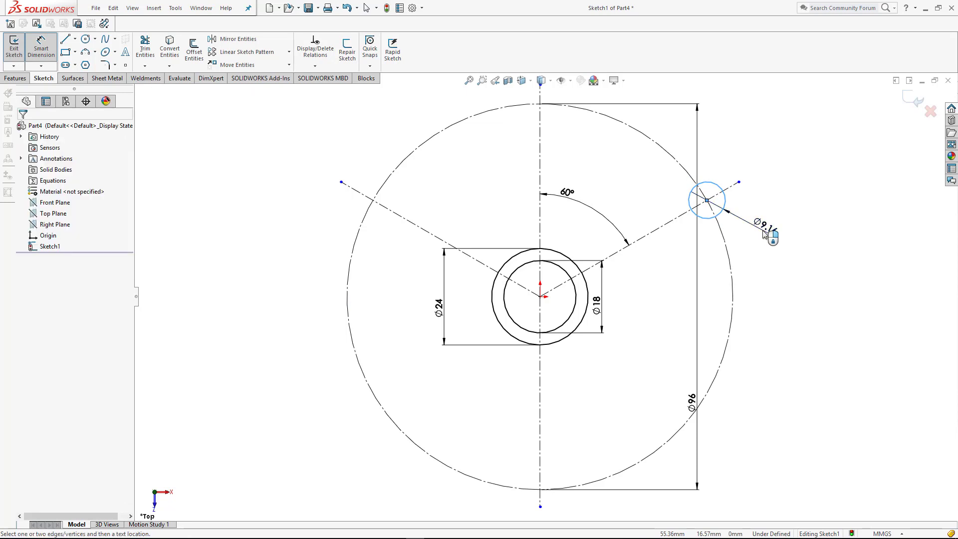
type("6")
key("Return")
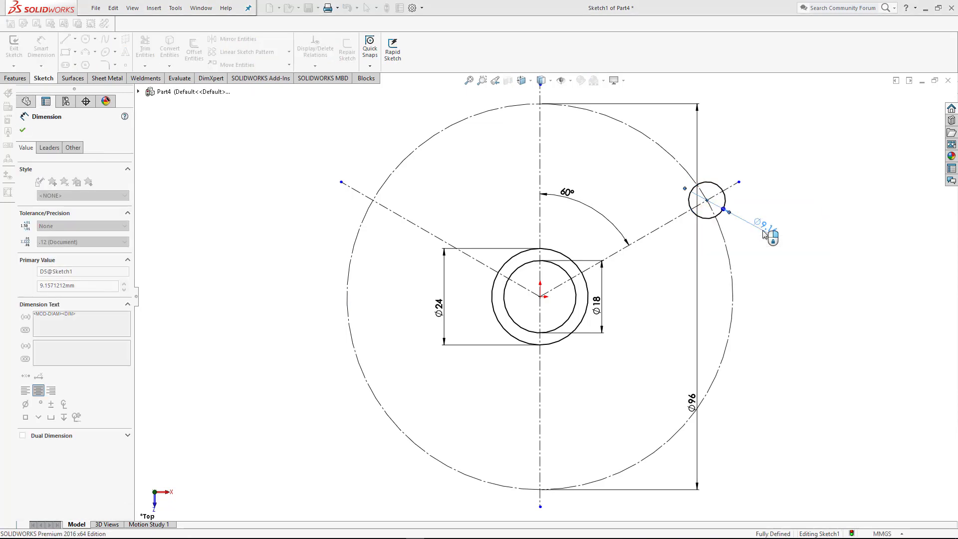
key("Escape")
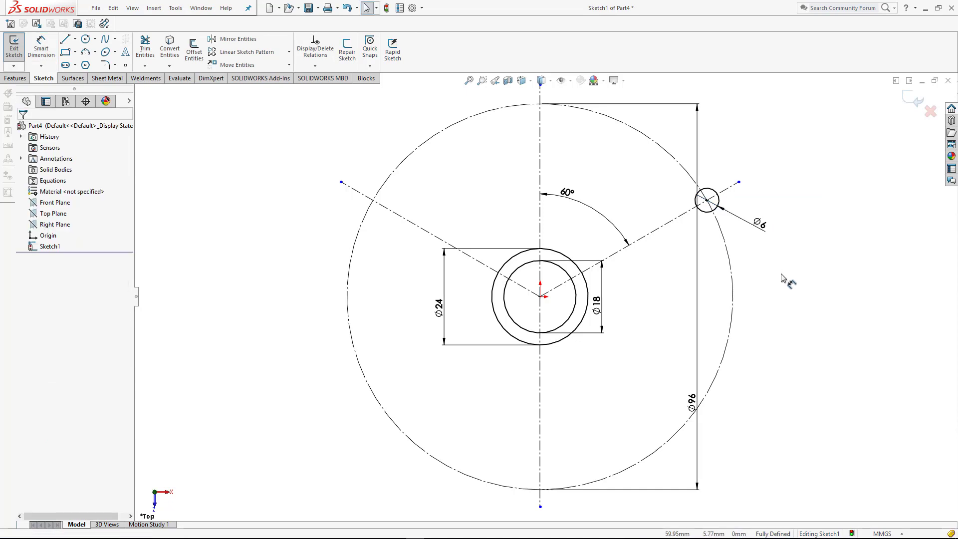
Step: Add a concentric Ø12 circle around the Ø6 circle
left_click(85, 39)
left_click(707, 200)
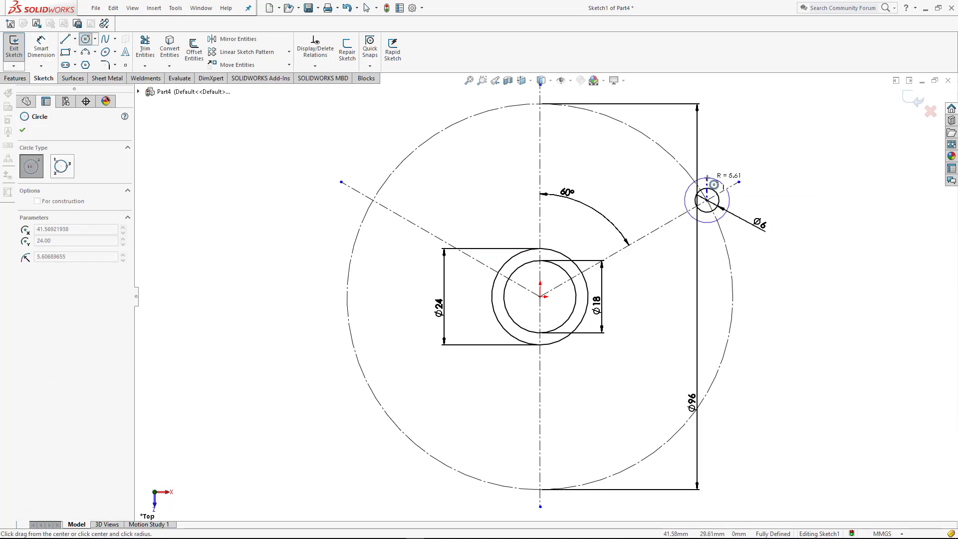
left_click(713, 185)
key("Escape")
key("d")
left_click(721, 218)
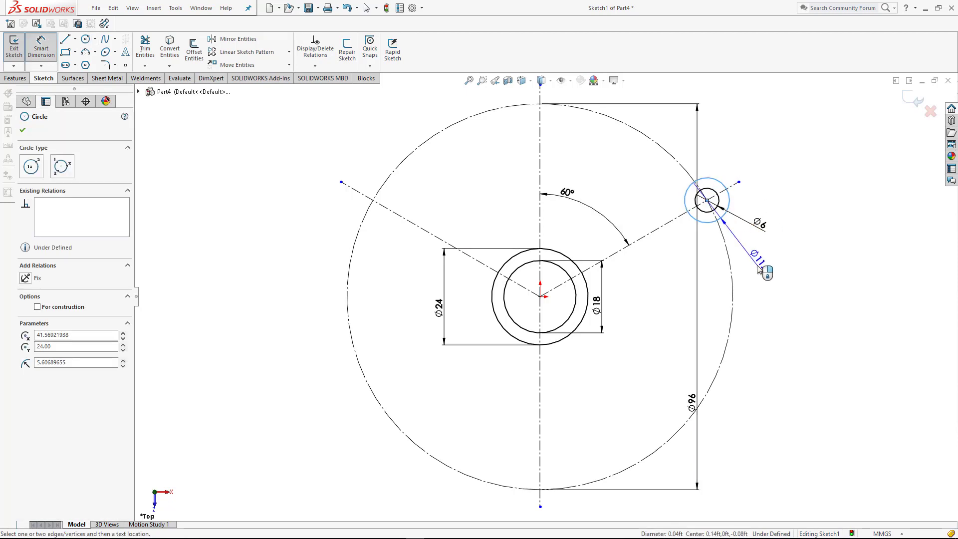
left_click(758, 270)
type("12")
key("Return")
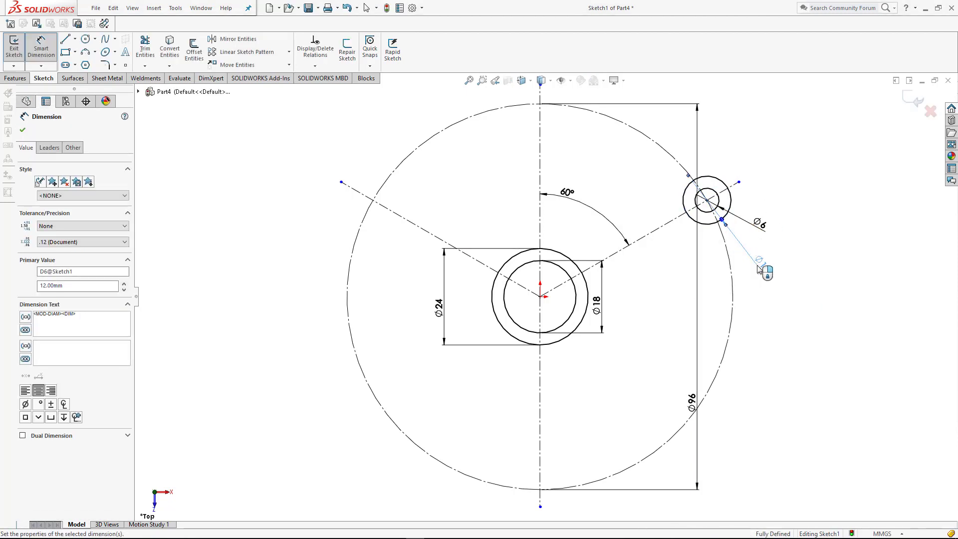
key("Escape")
key("Escape")
left_click(725, 202)
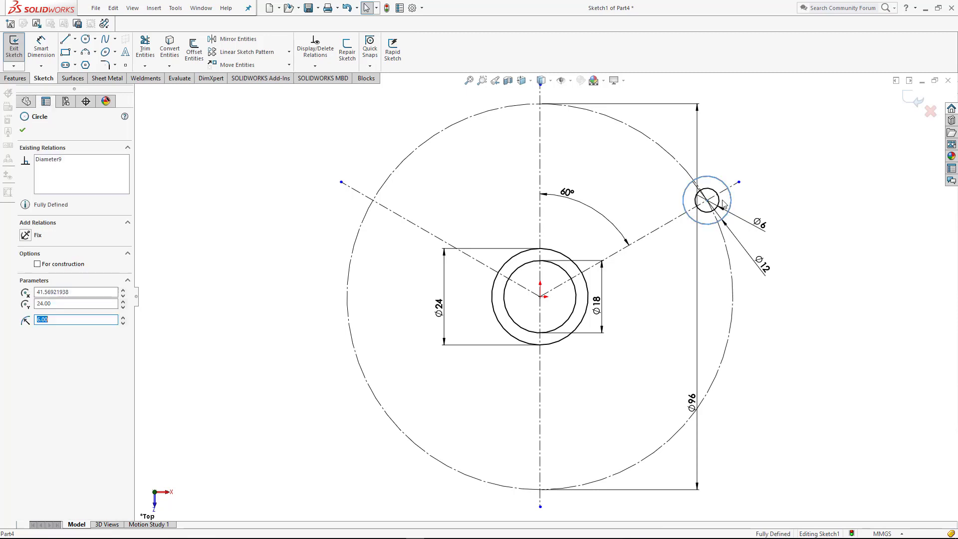
Step: Circularly pattern the Ø6 and Ø12 circles into three copies around the origin
left_click(289, 52)
left_click(253, 77)
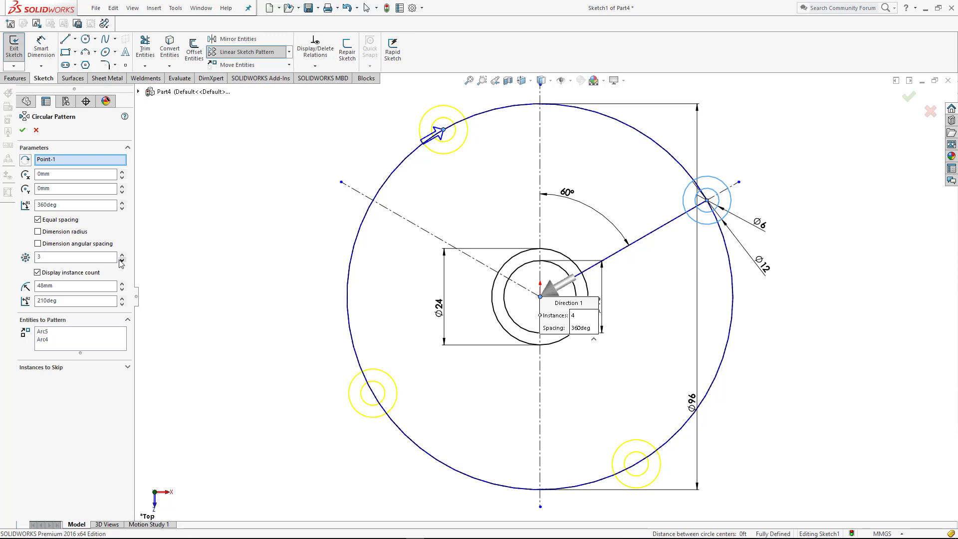
left_click(22, 131)
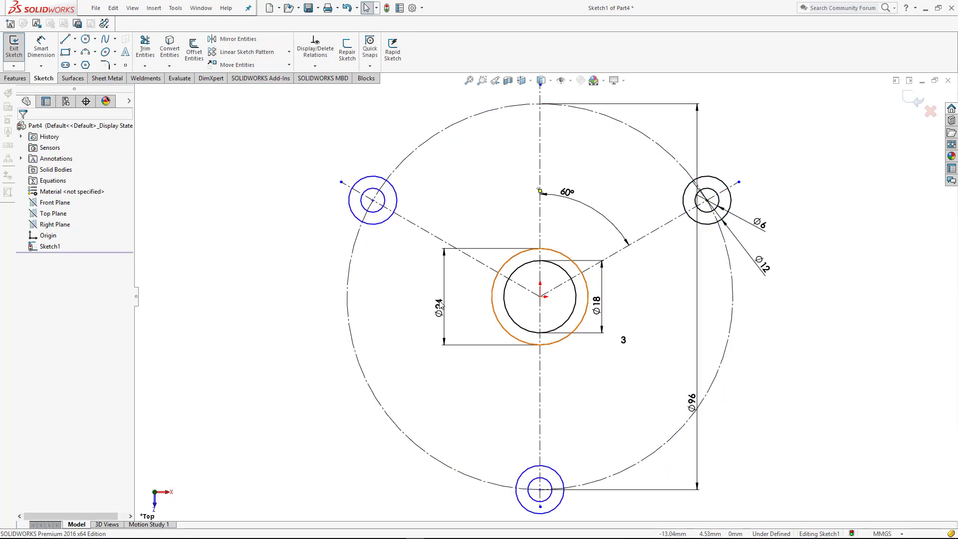
Step: Attempt to dimension the patterned circles, cancelling the redundant dimensions
key("d")
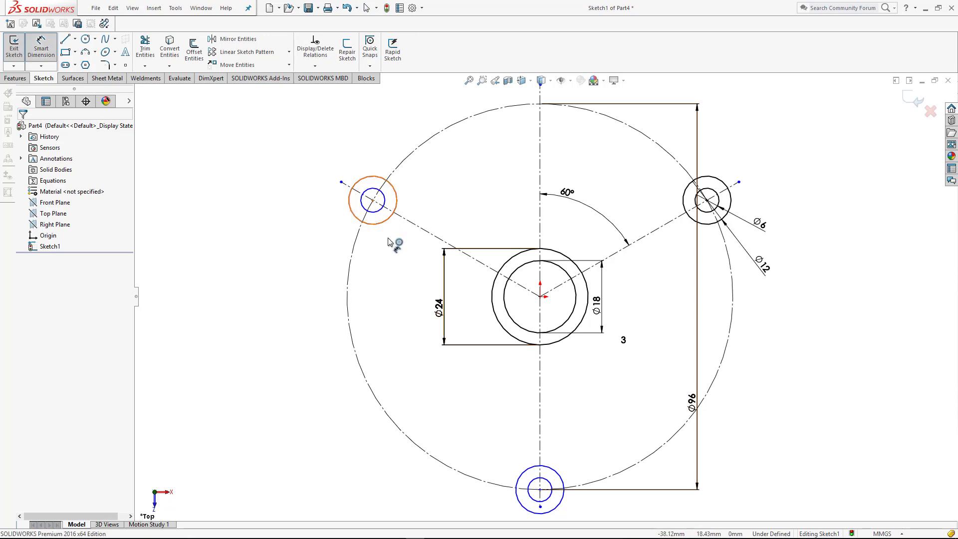
left_click(389, 241)
key("Escape")
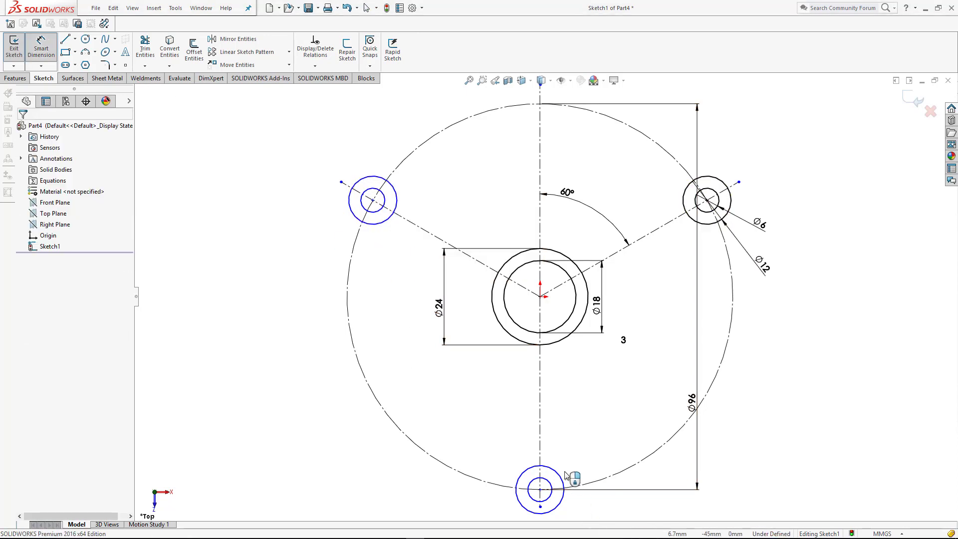
left_click(558, 475)
left_click(568, 460)
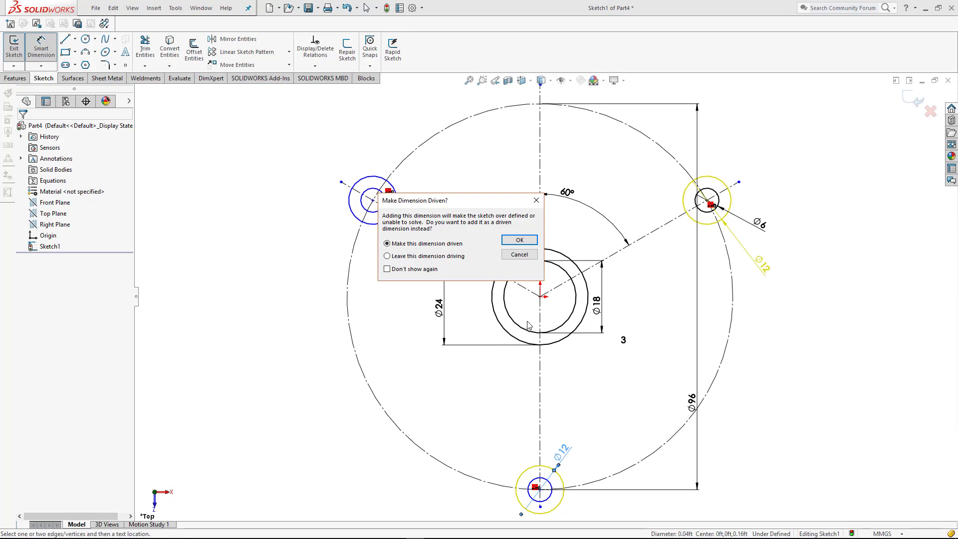
key("Escape")
key("f")
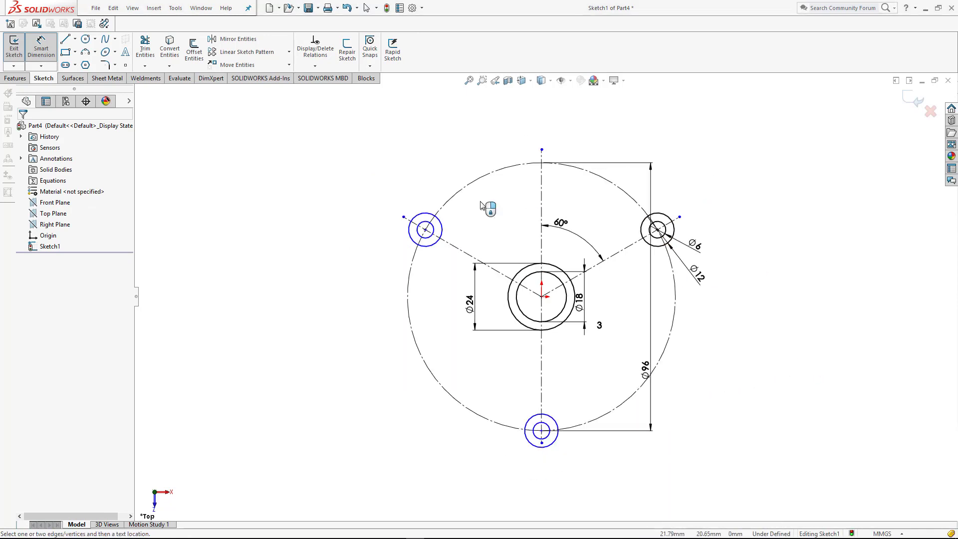
scroll(481, 205, "down", 3)
key("Escape")
Step: Add a Coincident relation placing the hole centre on the Ø96 construction circle
left_click(406, 261)
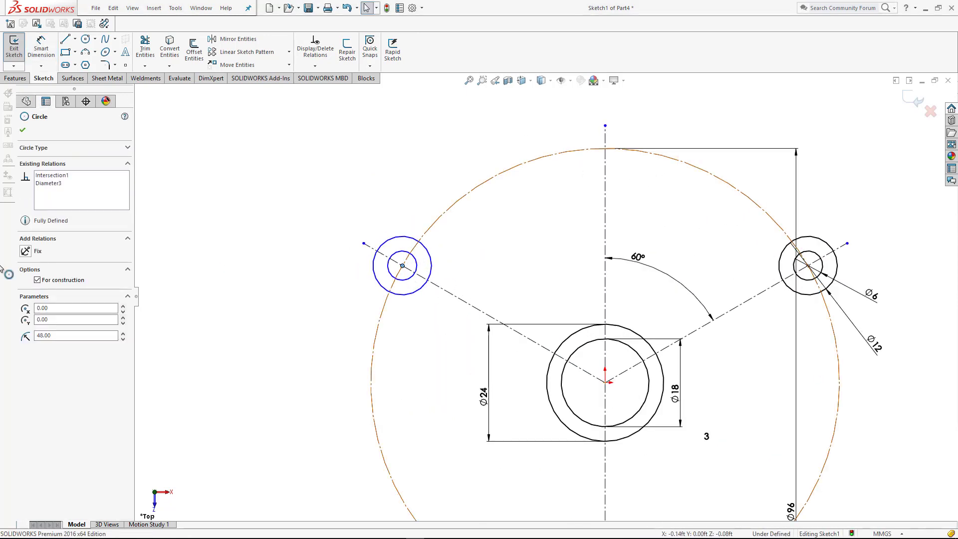
left_click(23, 306)
left_click(206, 303)
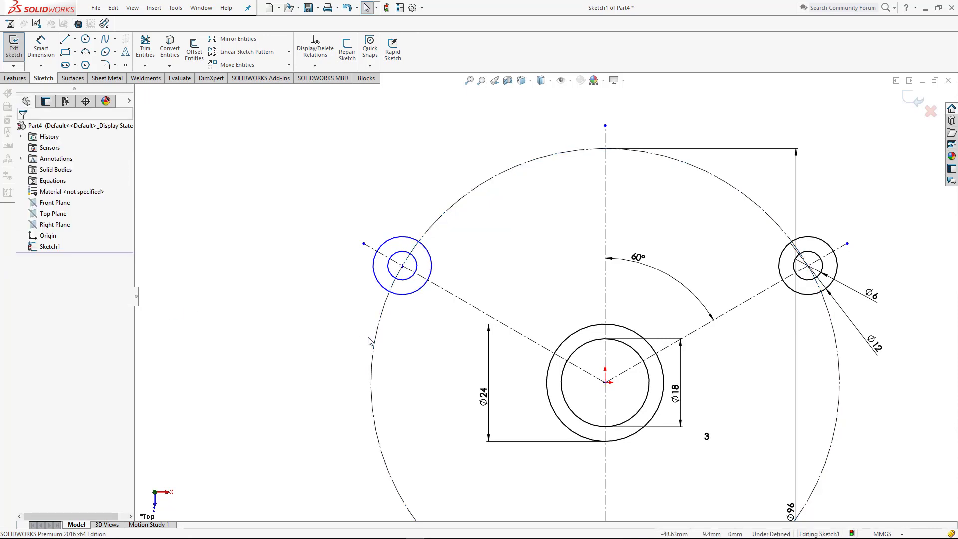
key("z")
scroll(496, 274, "down", 2)
scroll(513, 271, "down", 1)
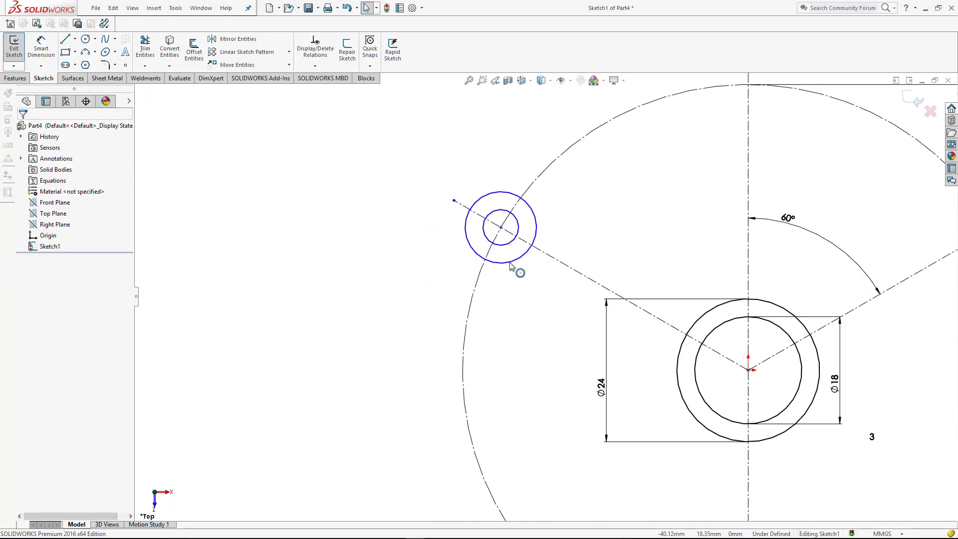
left_click(509, 245)
left_click(509, 245, "ctrl")
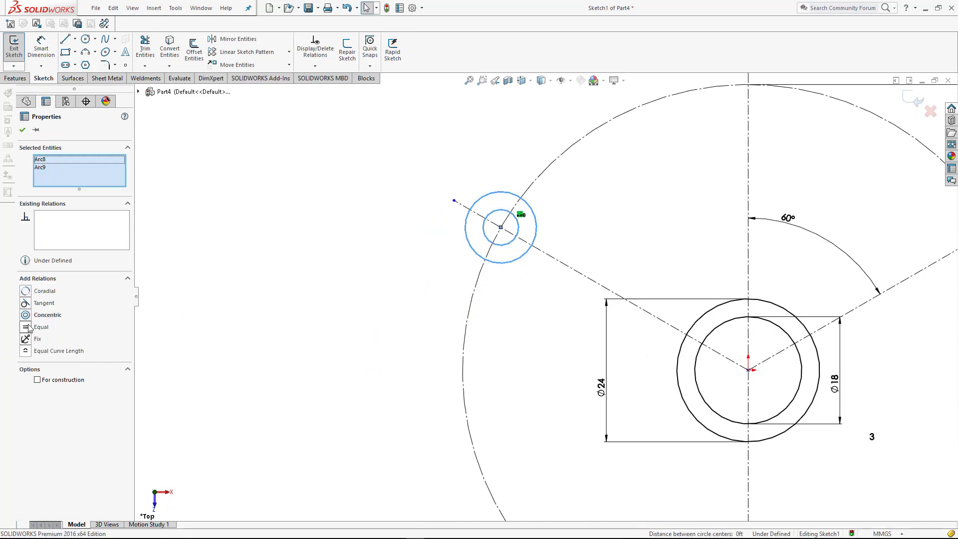
left_click(285, 321)
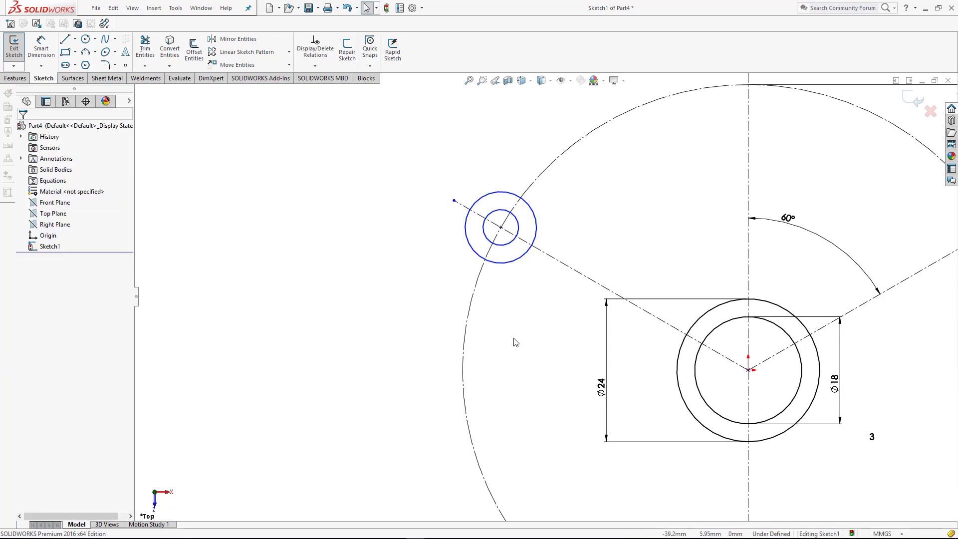
Step: Dimension the construction circle to Ø96 and return to the normal-to-Top view
right_click_drag(511, 345, 474, 325)
left_click(469, 325)
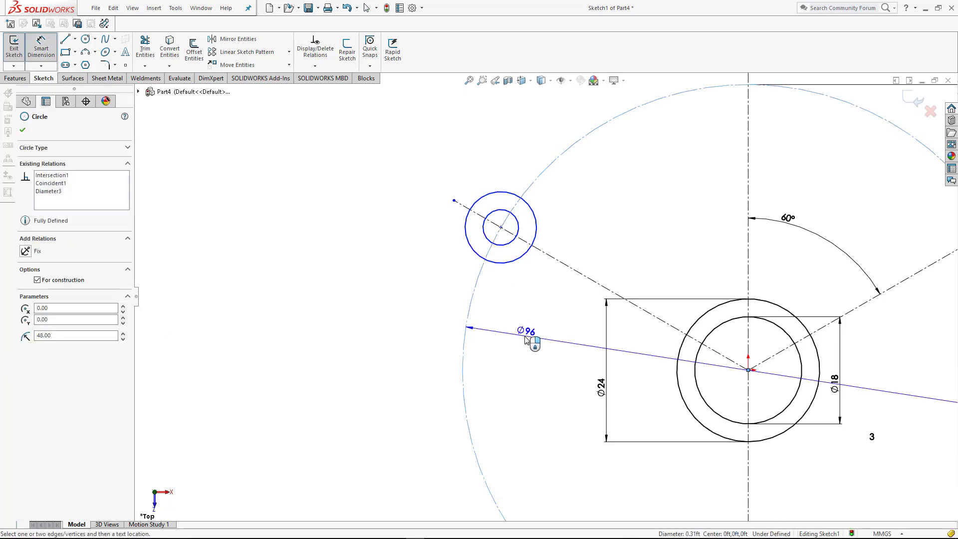
left_click(524, 333)
key("Return")
scroll(520, 369, "up", 3)
scroll(521, 370, "up", 2)
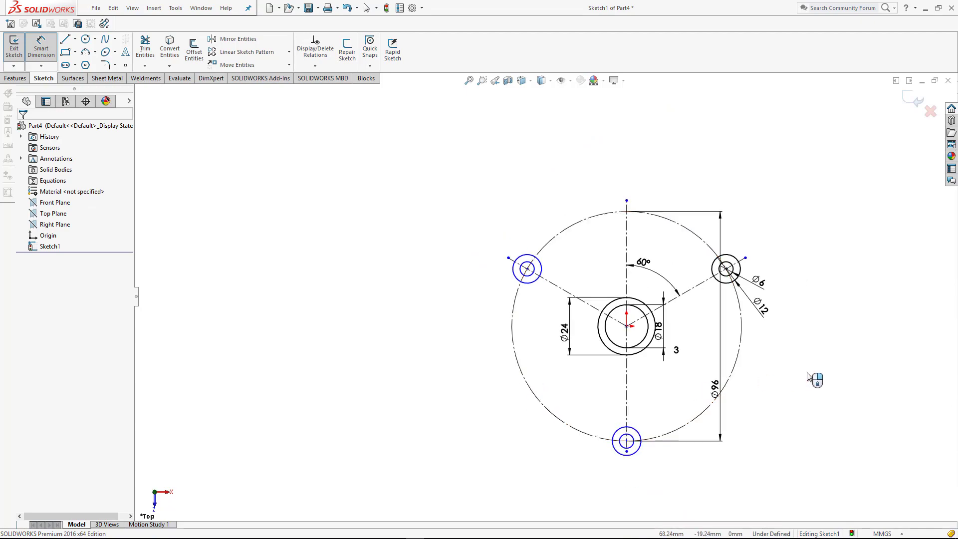
middle_click_drag(816, 395, 789, 359)
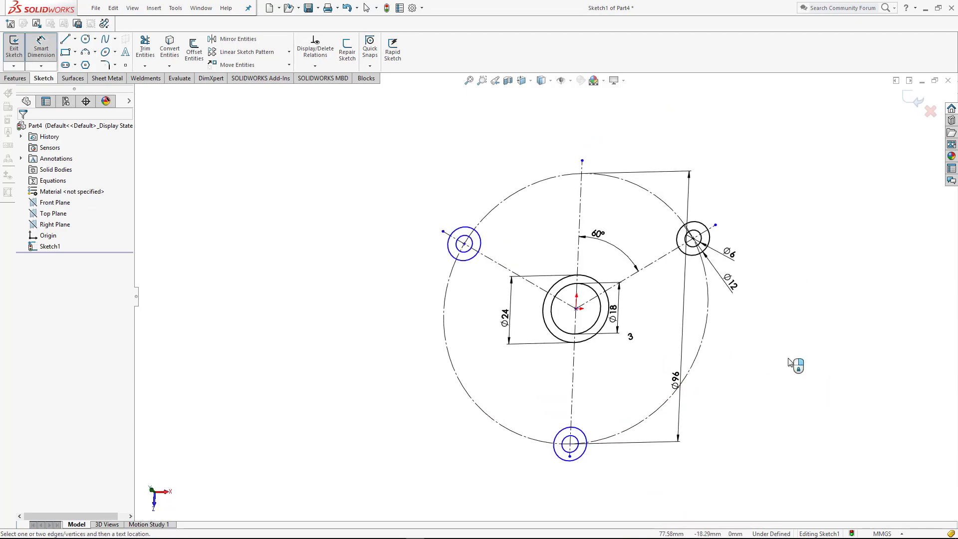
key("space")
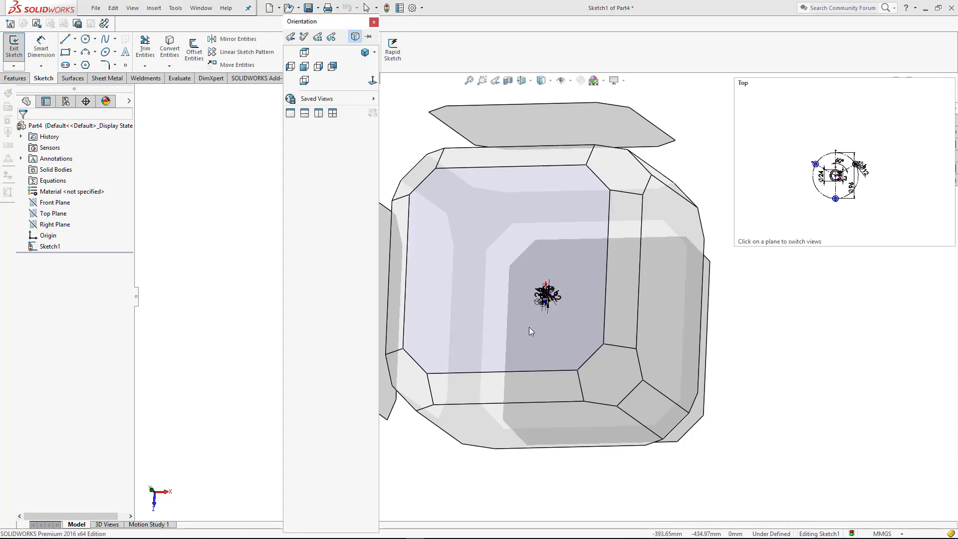
left_click(529, 327)
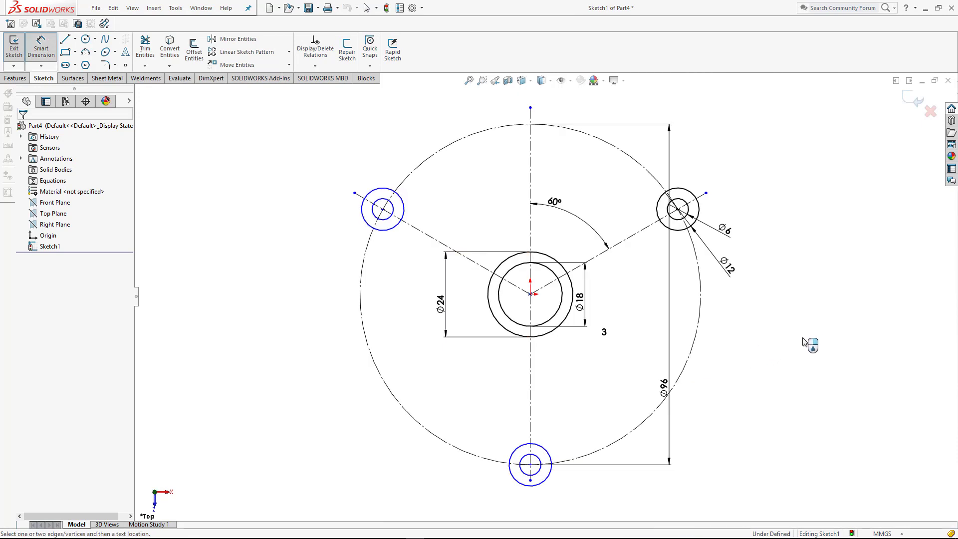
Step: Extrude the sketch 15 mm Mid Plane into the hub ring and three hole bosses
left_click(14, 79)
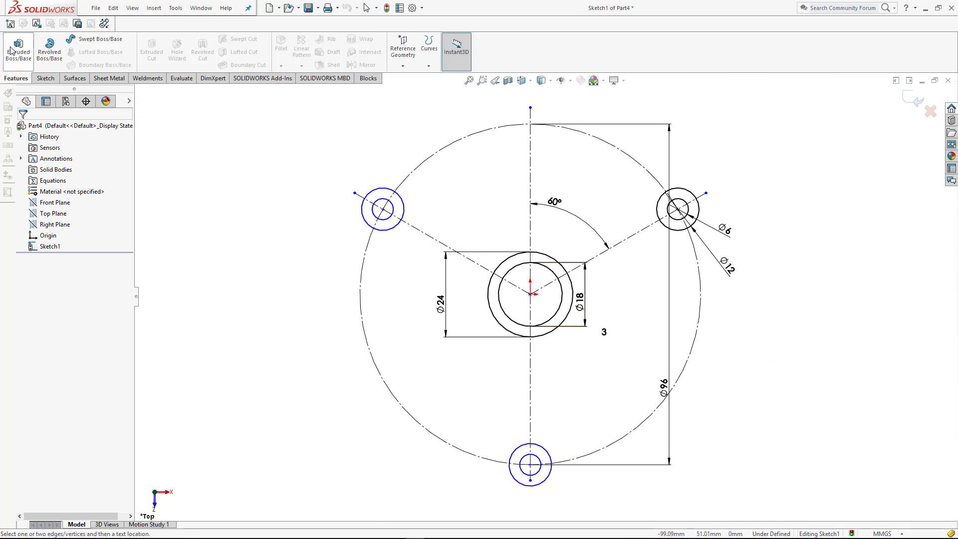
left_click(13, 50)
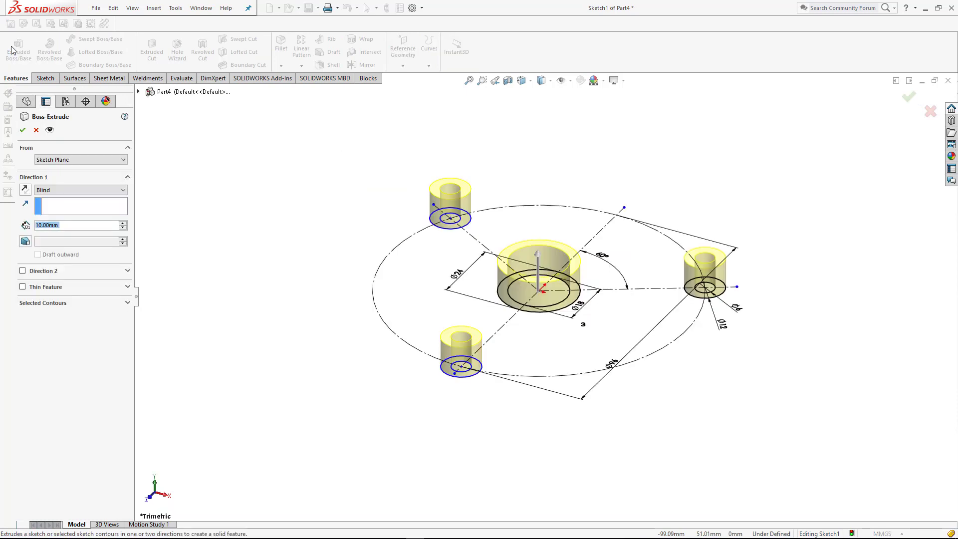
left_click(25, 189)
left_click(49, 194)
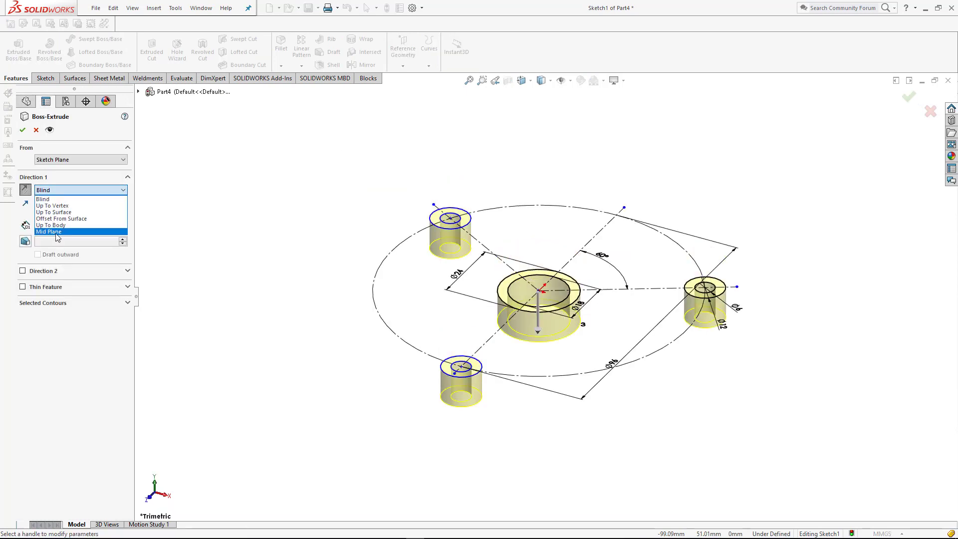
left_click(56, 233)
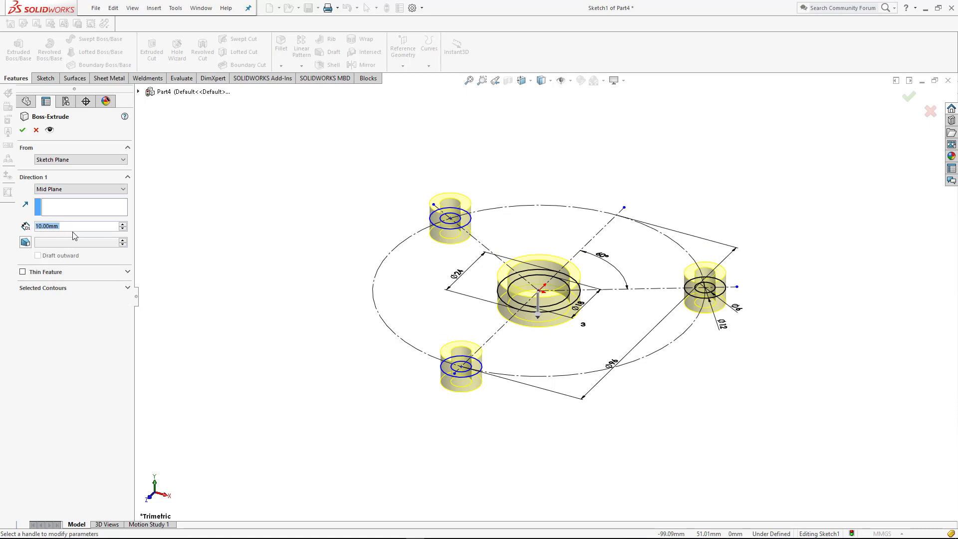
type("15")
key("Return")
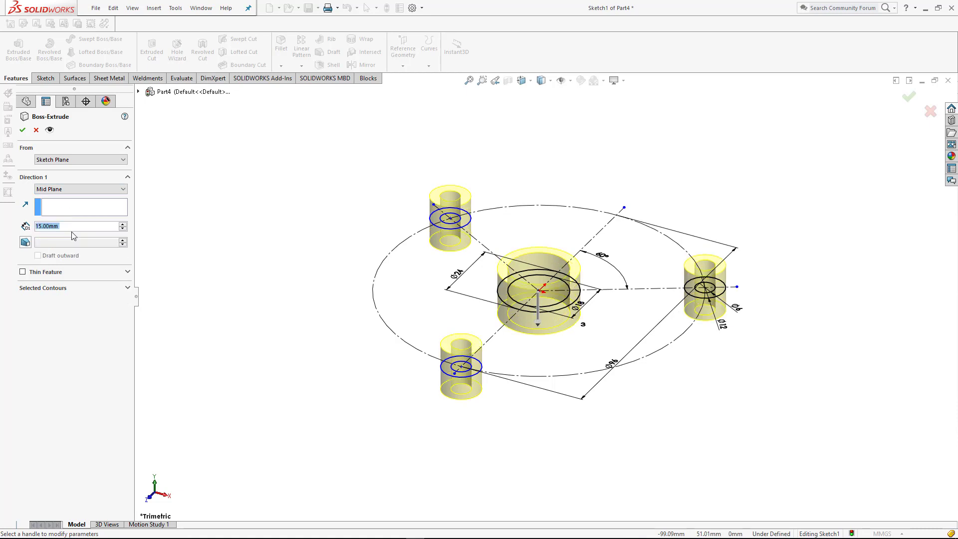
left_click(22, 131)
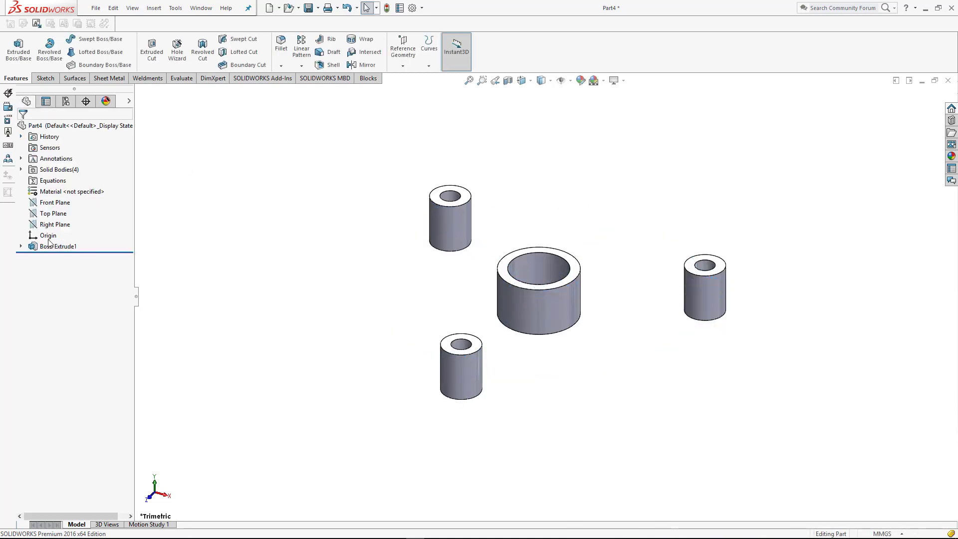
Step: Show Sketch1 in the view and start a new sketch on the Top Plane
left_click(21, 247)
left_click(53, 257)
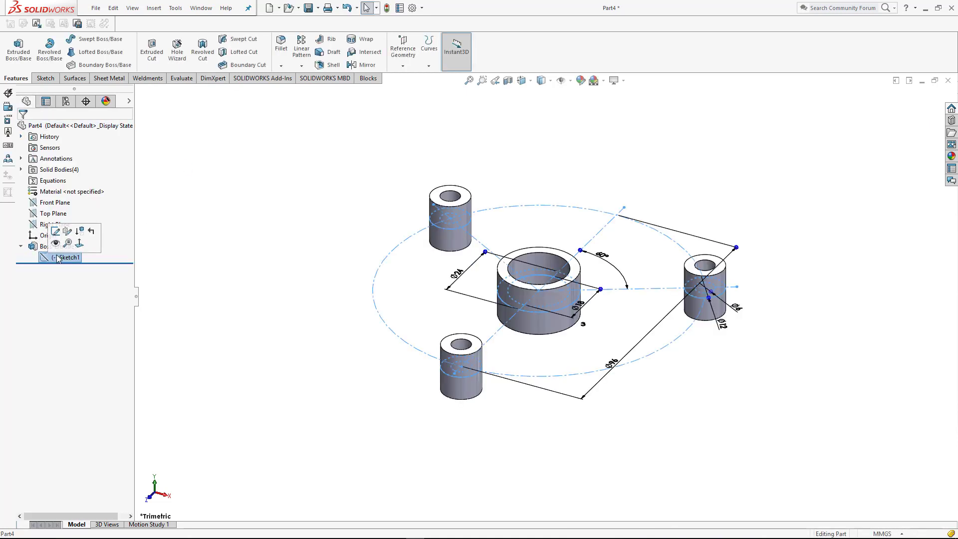
left_click(62, 248)
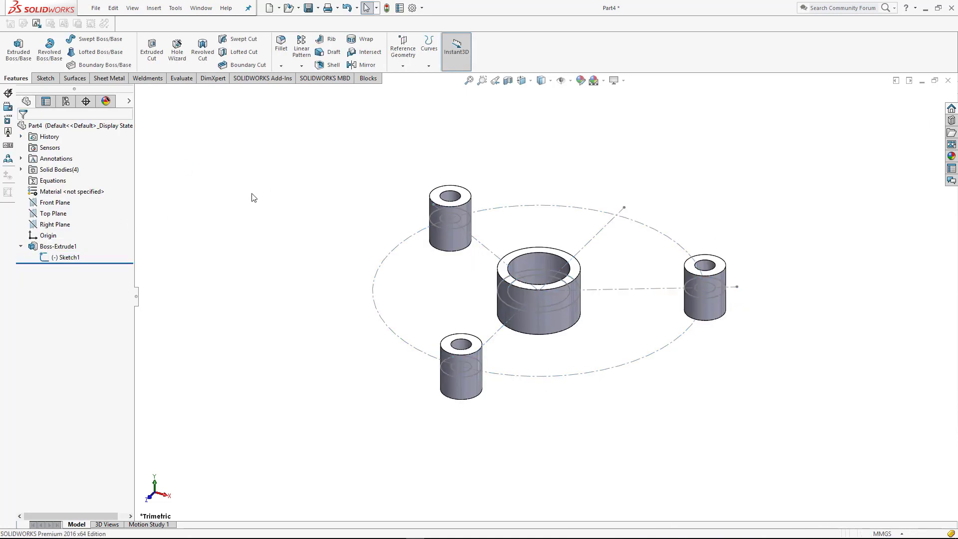
left_click(59, 225)
left_click(56, 203)
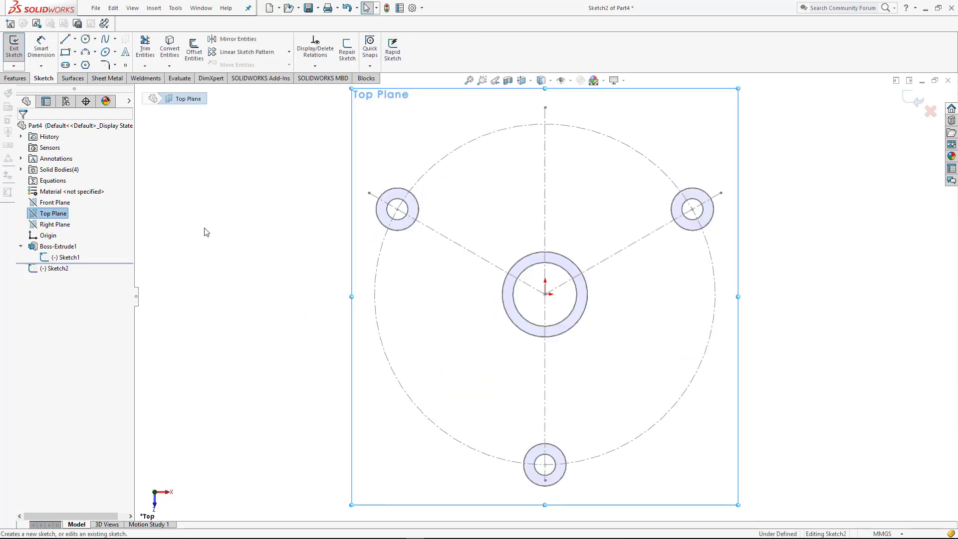
Step: Convert the three holes' outer circles from Sketch1 into the new sketch
left_click(681, 239)
left_click(685, 232)
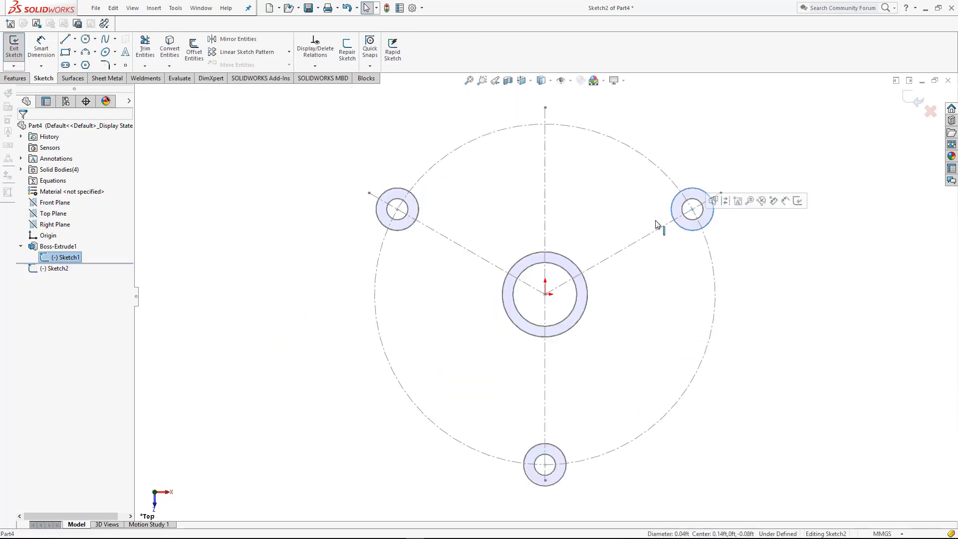
left_click(553, 448, "ctrl")
left_click(409, 229, "ctrl")
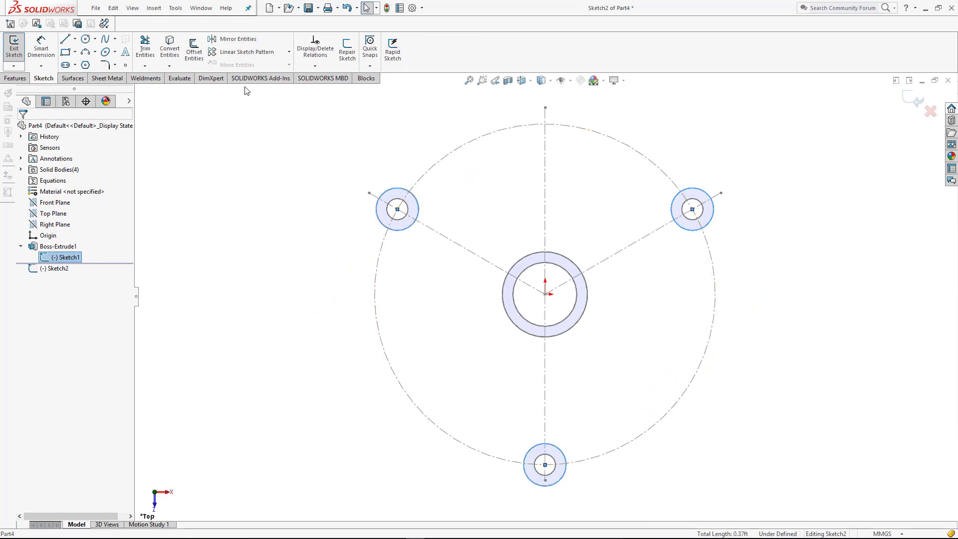
left_click(179, 53)
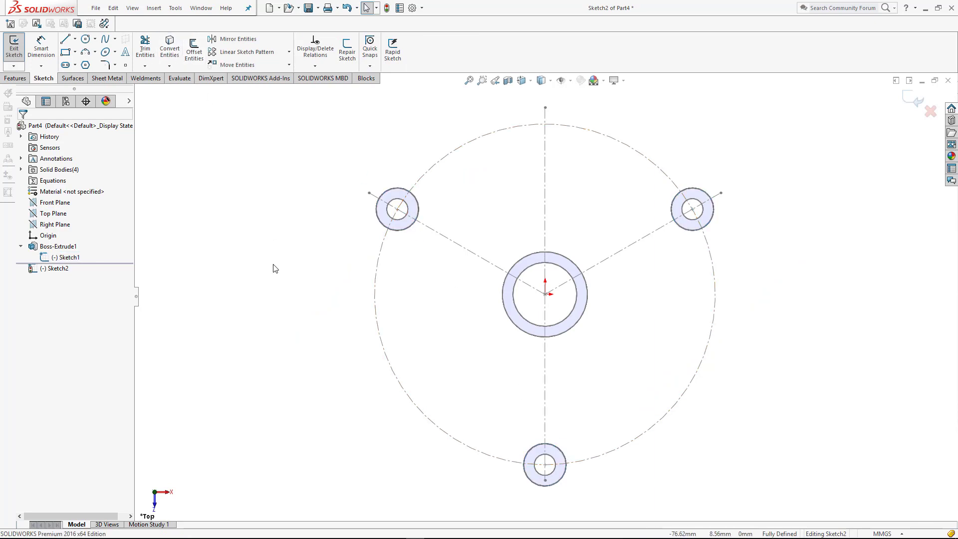
Step: Inspect the copied circles in 3-D, abandoning an extra edge conversion, and view Sketch2 head-on
mouse_move(321, 284)
middle_mouse_down()
mouse_move(306, 238)
mouse_move(323, 235)
middle_mouse_up()
scroll(440, 218, "down", 3)
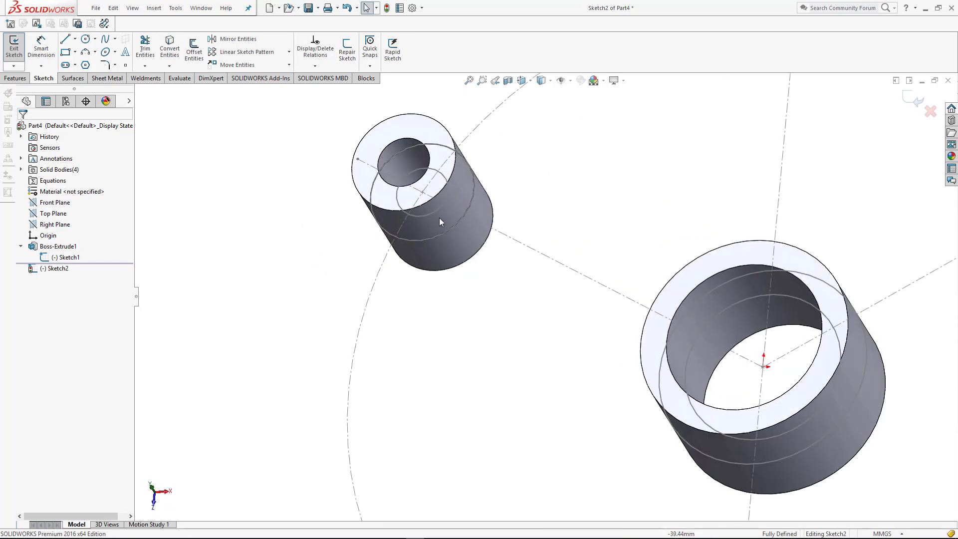
scroll(498, 274, "down", 3)
middle_click_drag(497, 274, 478, 250)
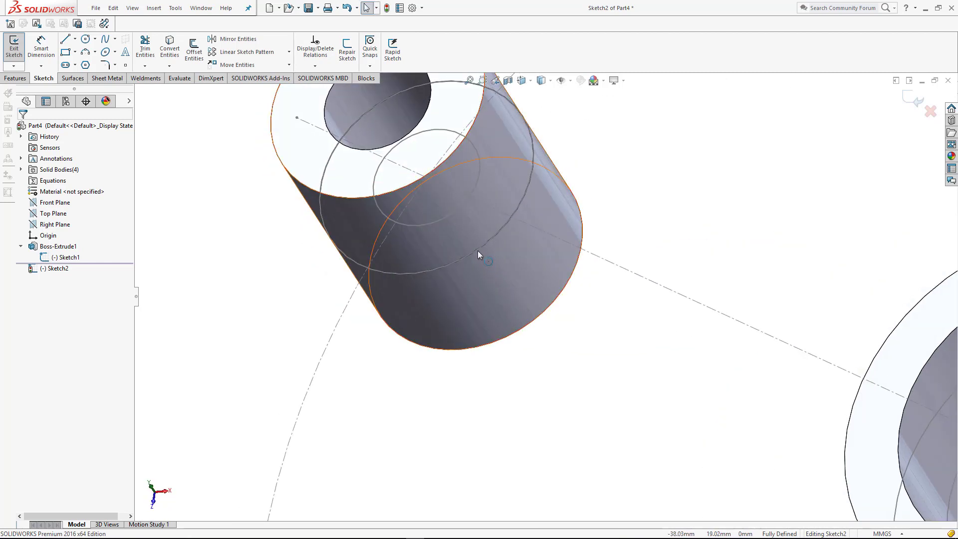
left_click(489, 234)
left_click(170, 50)
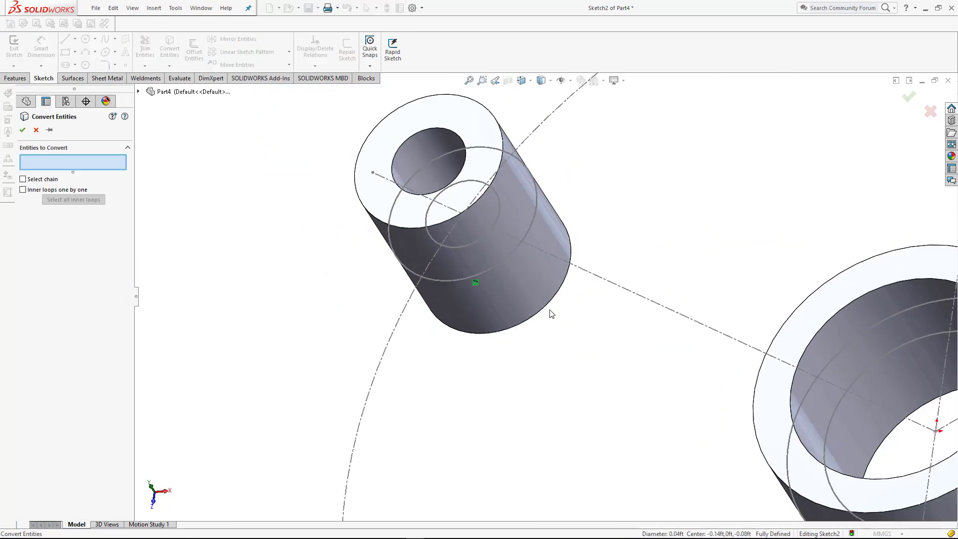
scroll(418, 317, "up", 3)
left_click(36, 130)
scroll(500, 301, "up", 3)
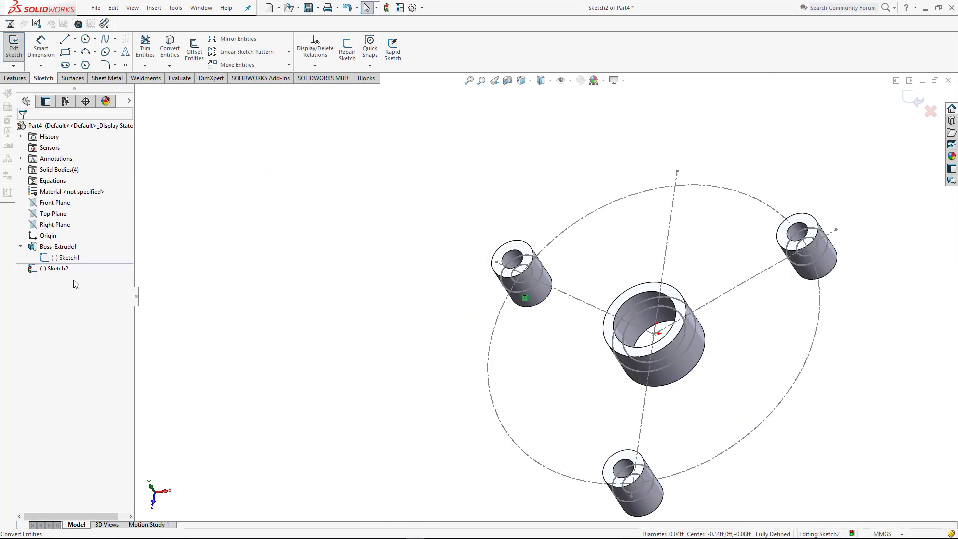
left_click(54, 269)
left_click(86, 256)
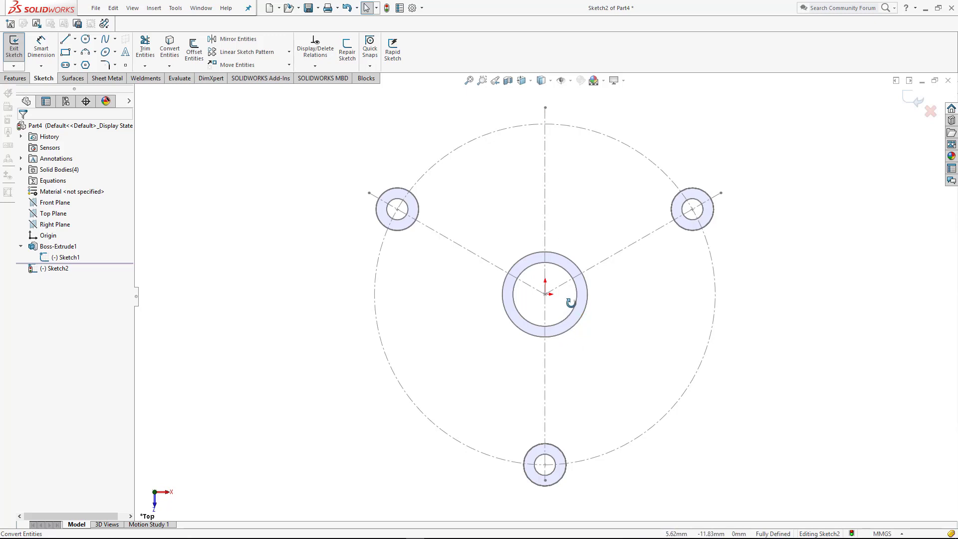
middle_click_drag(571, 302, 601, 223)
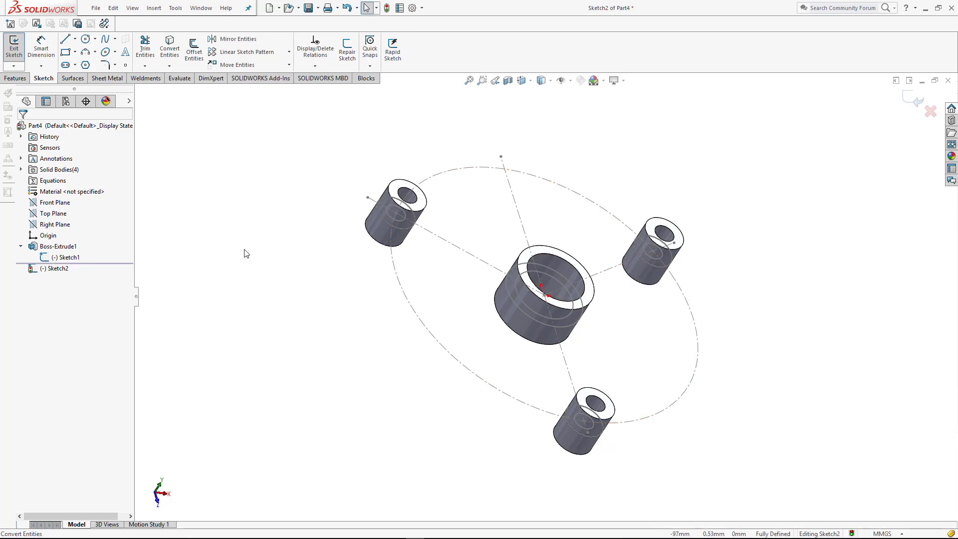
Step: Exit the sketch, delete Boss-Extrude1, and reopen Sketch1 for editing
left_click(57, 246)
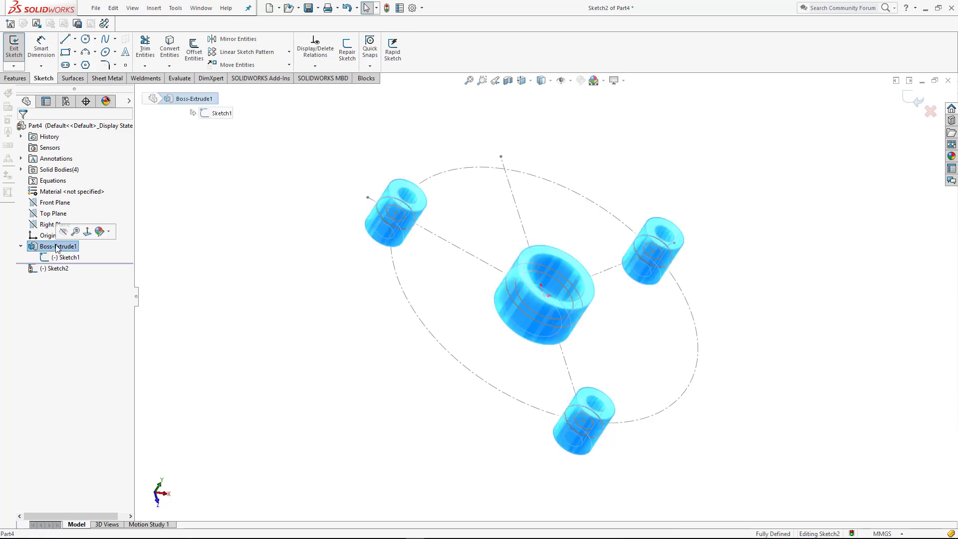
left_click(28, 279)
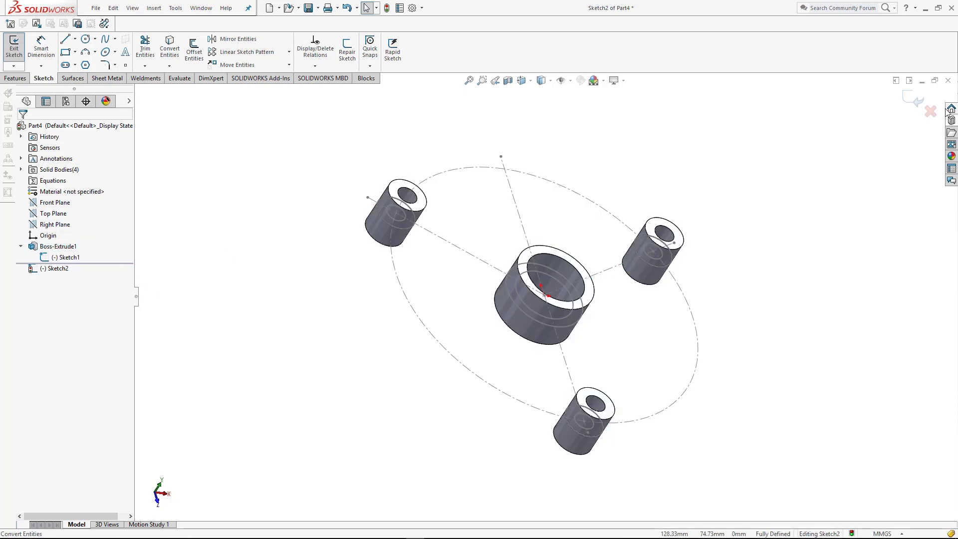
left_click(917, 100)
left_click(57, 247)
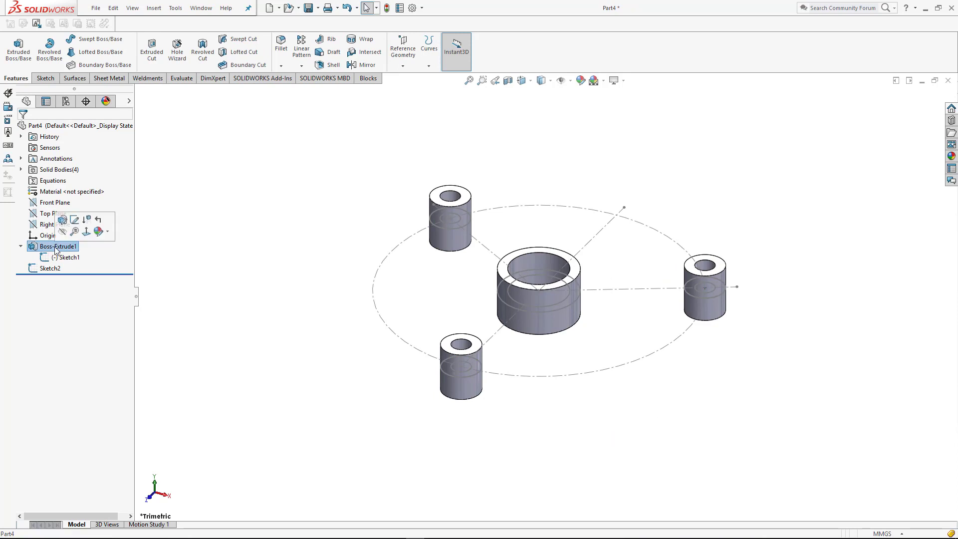
key("Delete")
left_click(527, 202)
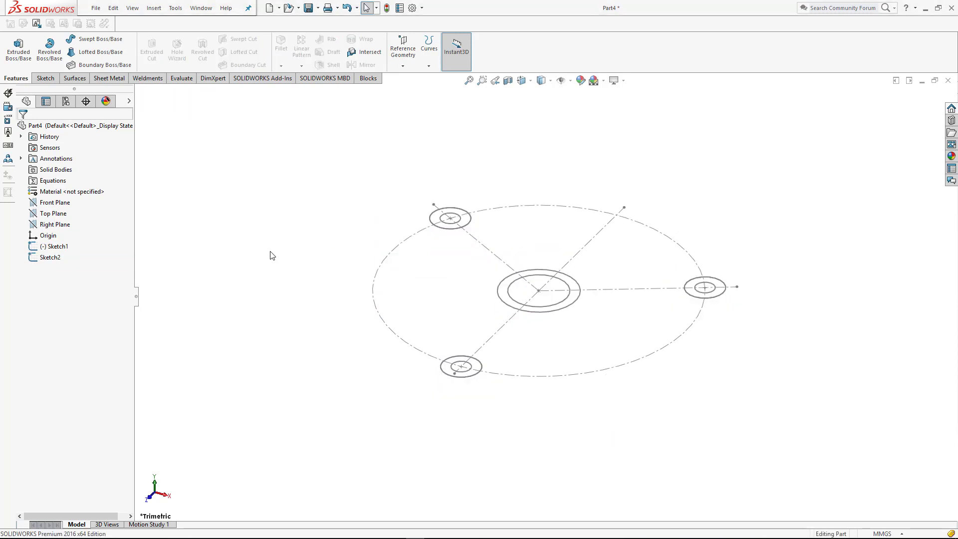
left_click(56, 246)
left_click(83, 218)
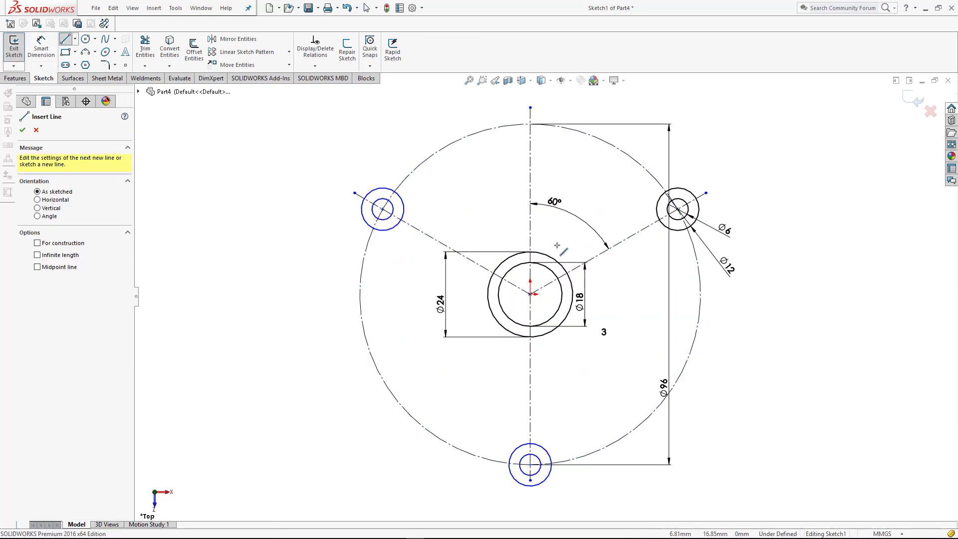
Step: Draw a line from the top of the Ø24 circle tangent to the upper-right Ø12 circle
left_click(536, 257)
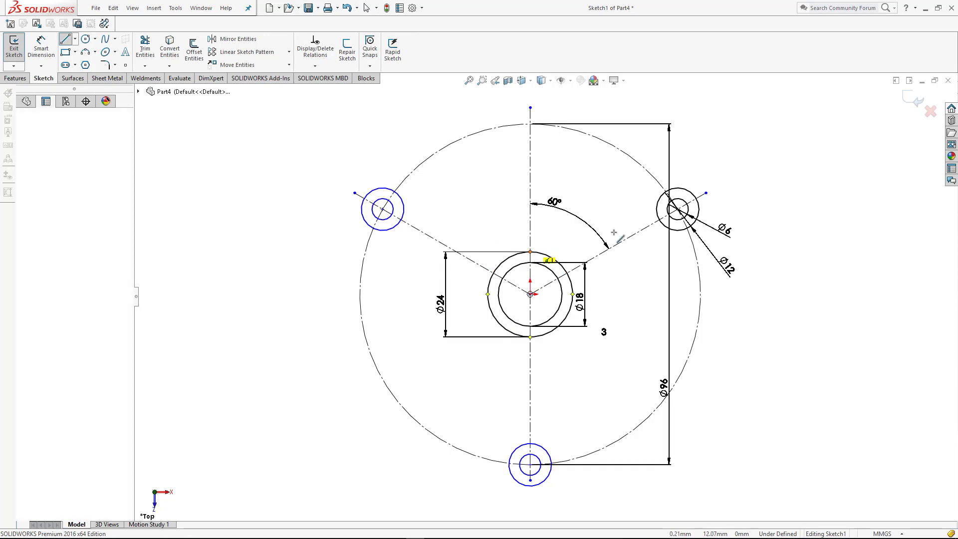
left_click(668, 190)
key("Escape")
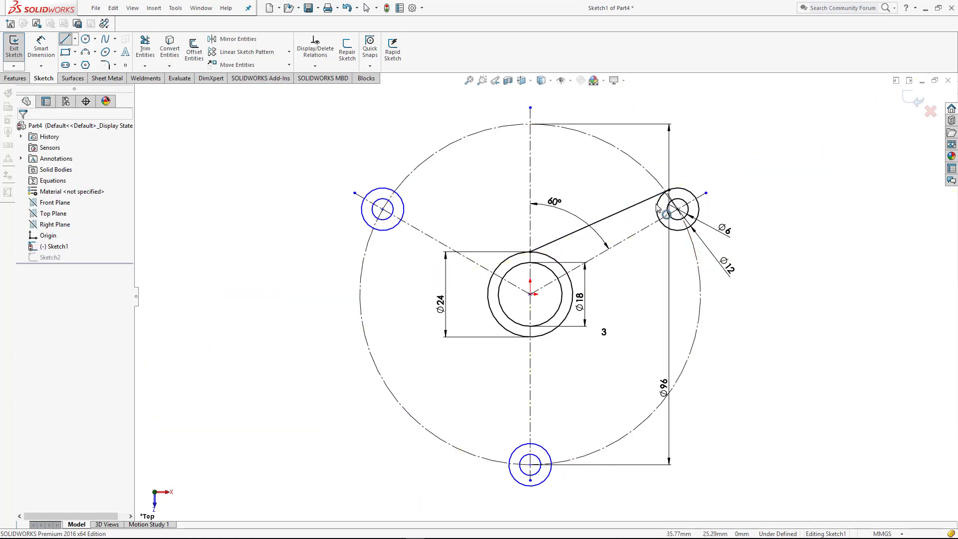
left_click(649, 199)
left_click(678, 192, "ctrl")
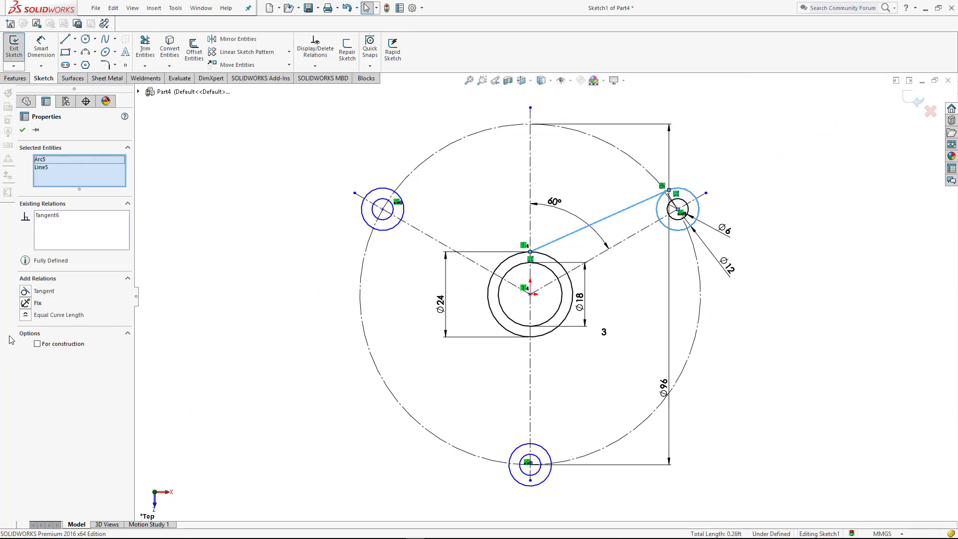
left_click(307, 383)
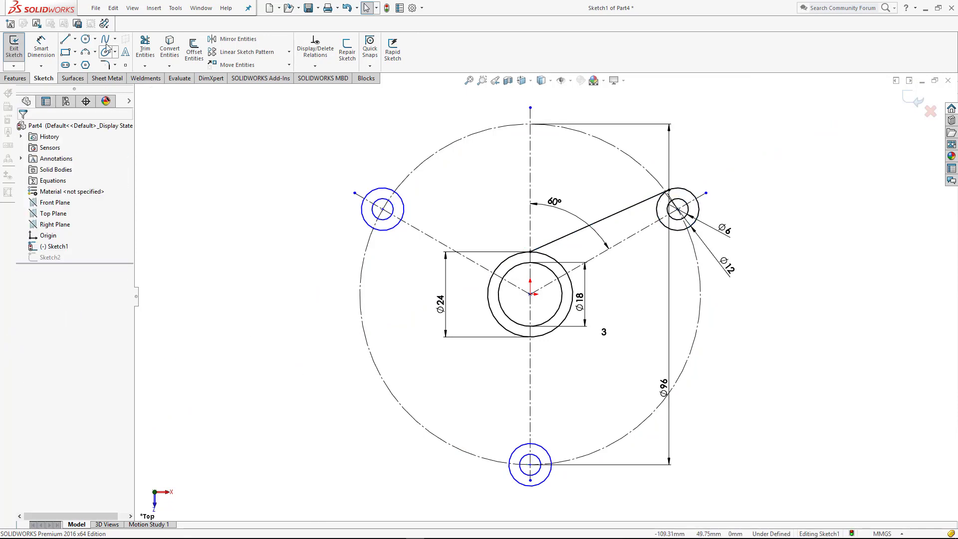
Step: Draw a second line from the upper-left Ø12 circle to the hub top, tangent to that circle
left_click(64, 40)
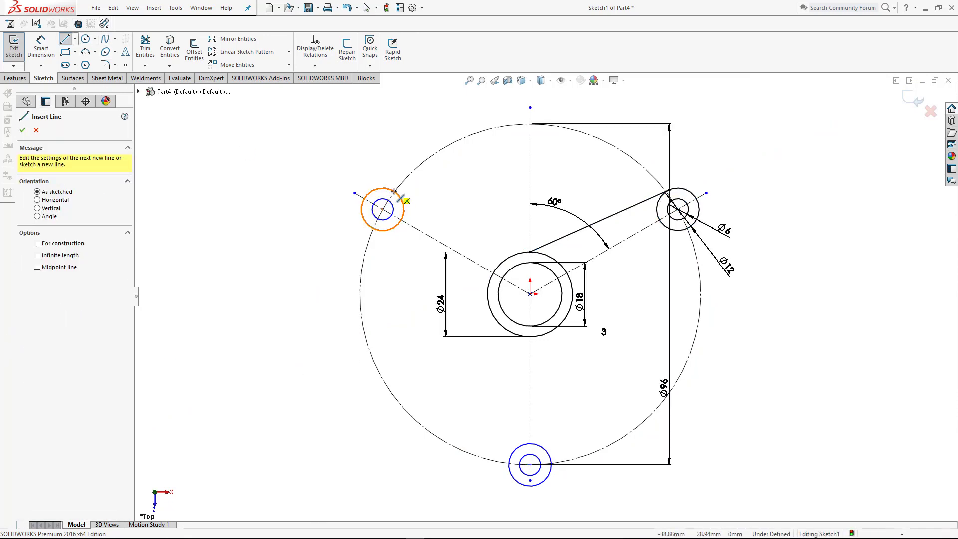
left_click(398, 193)
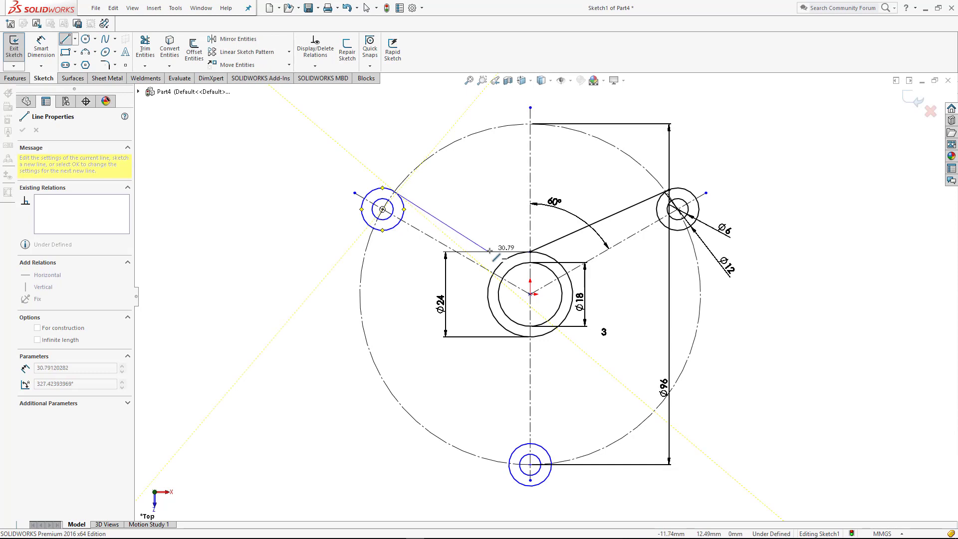
left_click(530, 252)
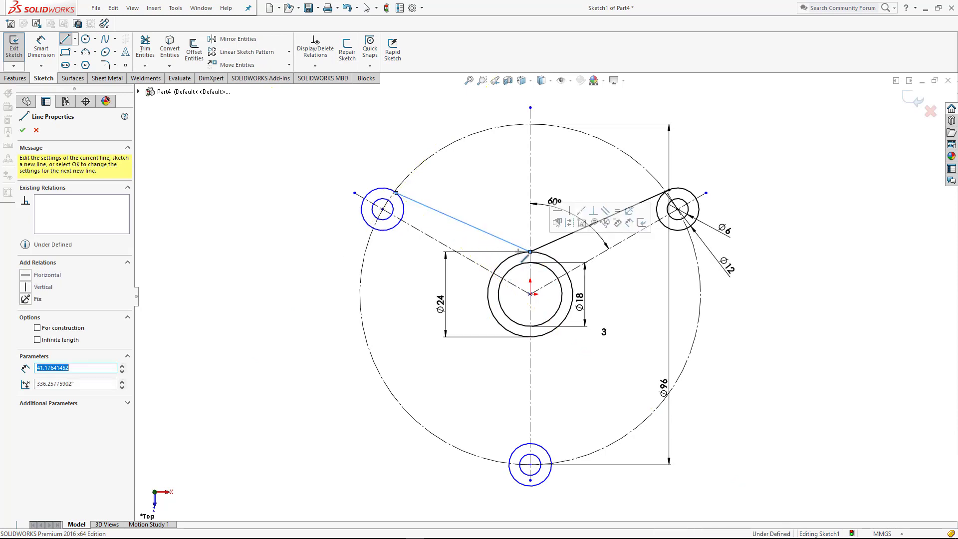
key("Escape")
left_click(406, 200)
left_click(411, 199, "ctrl")
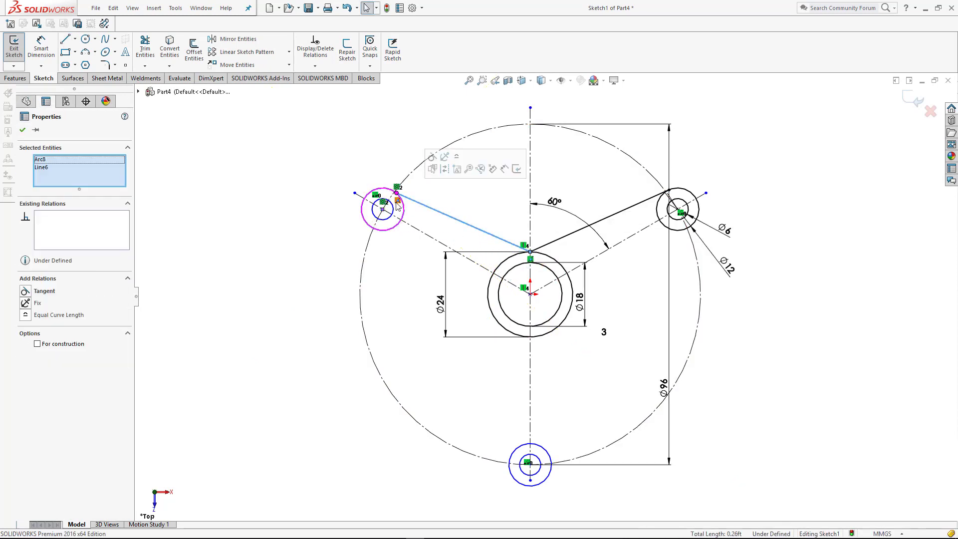
left_click(27, 292)
left_click(258, 348)
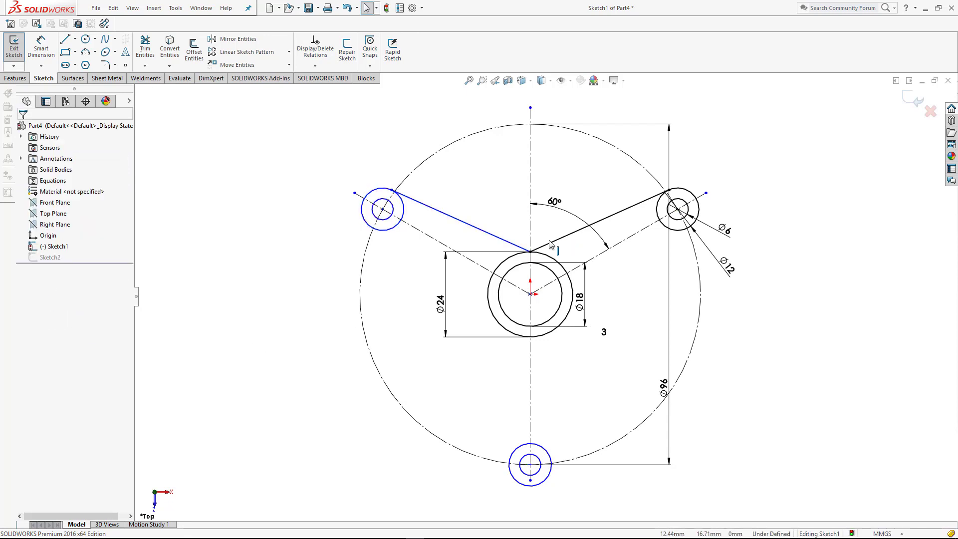
scroll(526, 258, "down", 3)
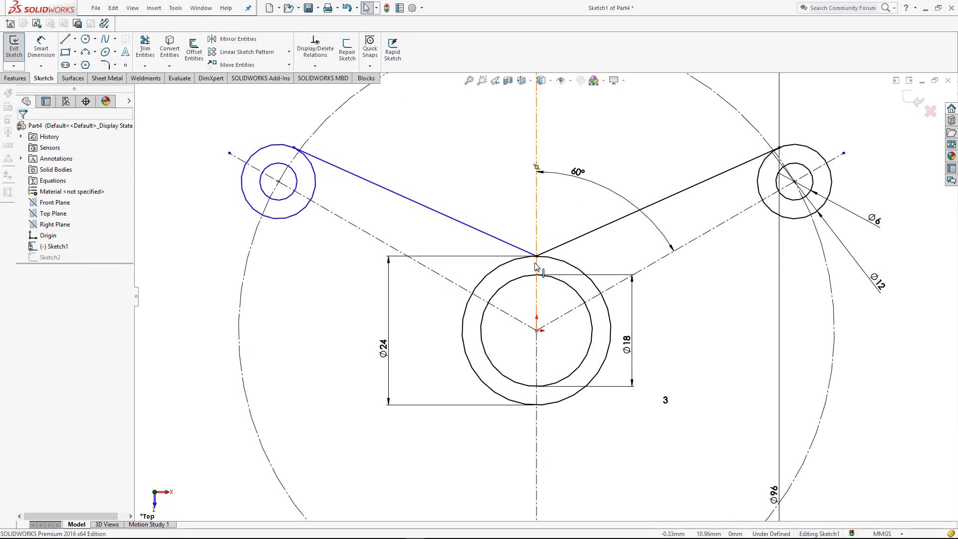
scroll(537, 268, "up", 3)
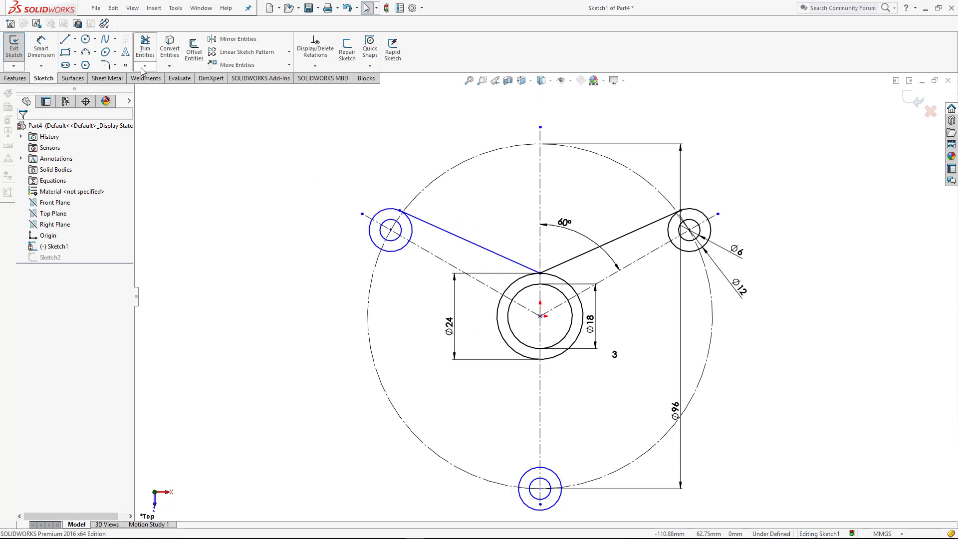
Step: Round the line junction above the centre circle with an R18 sketch fillet
left_click(105, 65)
left_click(540, 273)
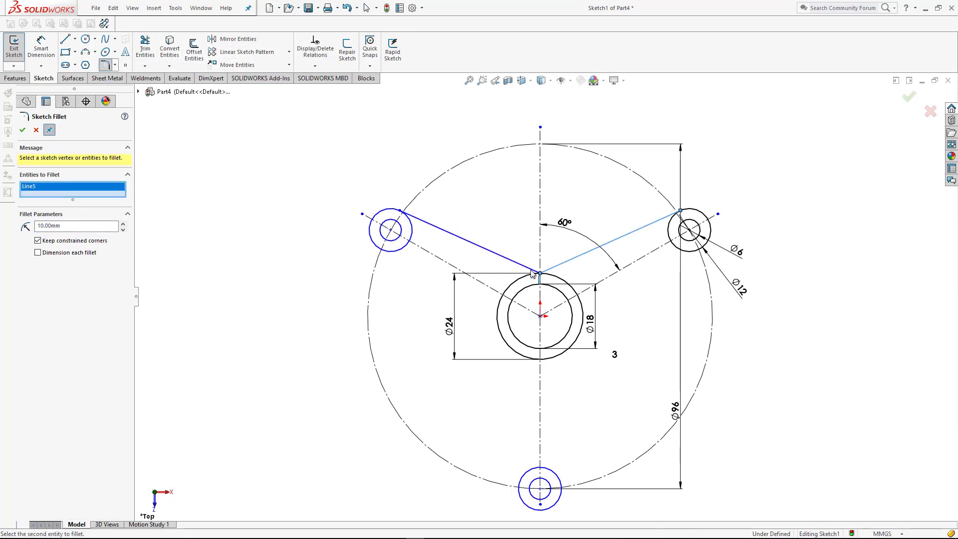
double_click(50, 229)
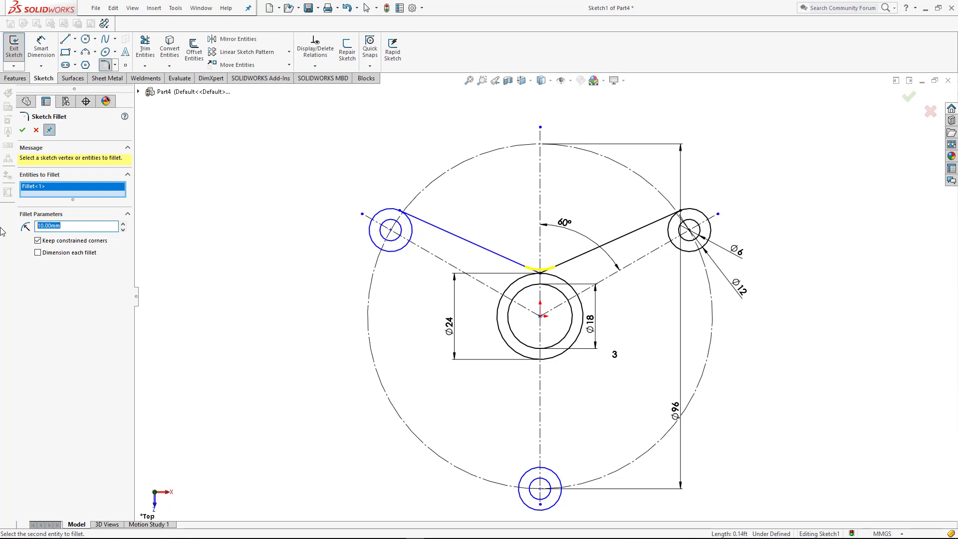
type("18")
key("Return")
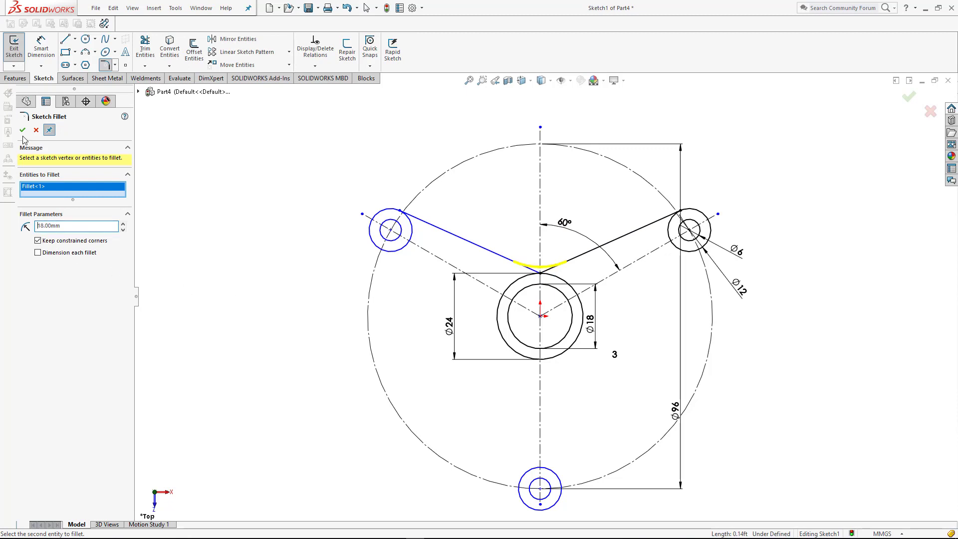
left_click(23, 131)
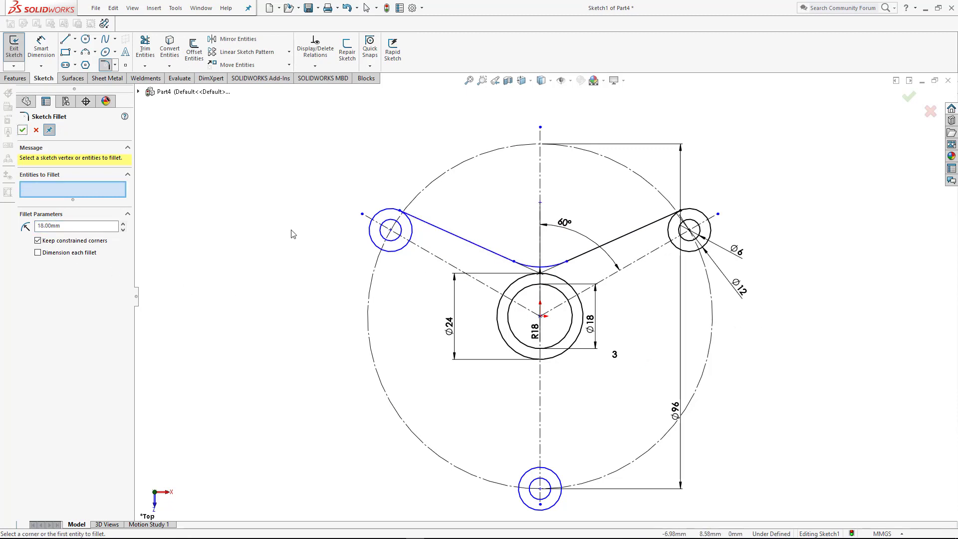
key("Escape")
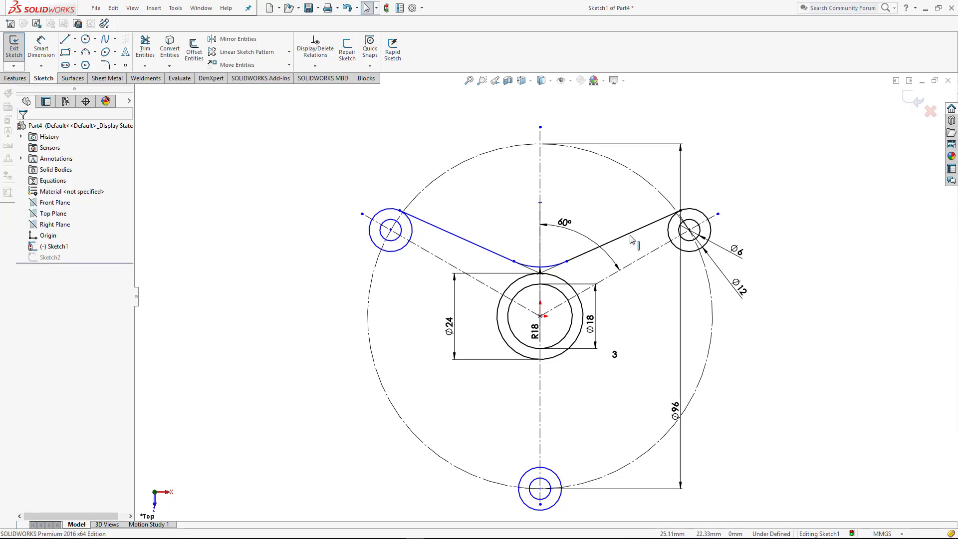
Step: Select both arm lines and the R18 fillet arc
left_click(631, 239)
left_click(549, 266)
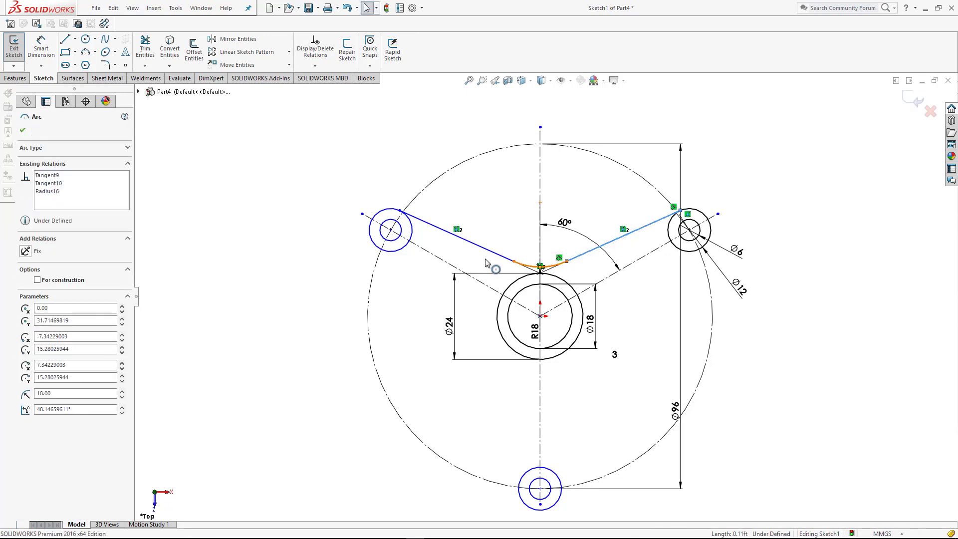
left_click(474, 243, "ctrl")
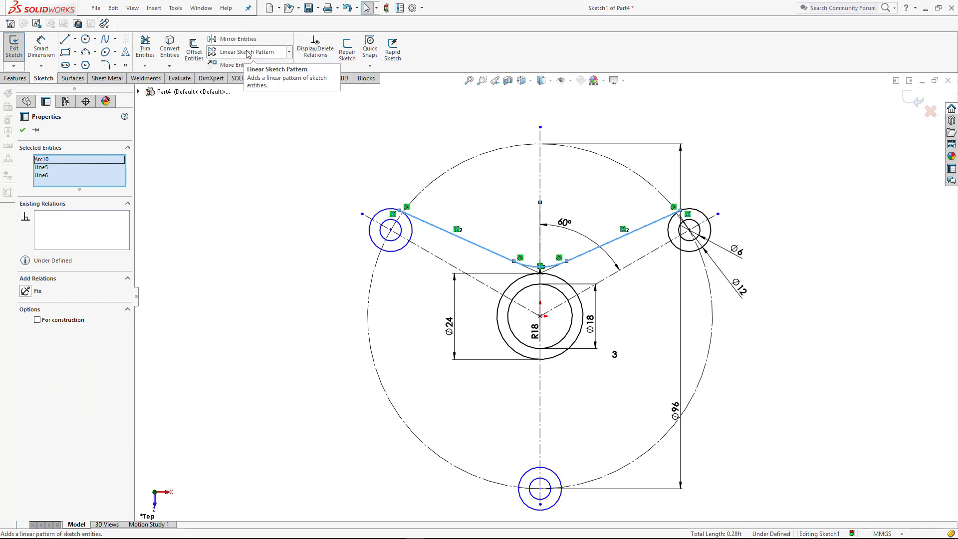
Step: Circular-pattern the two arm lines and R18 fillet into 3 equal copies about the origin
left_click(290, 58)
left_click(249, 75)
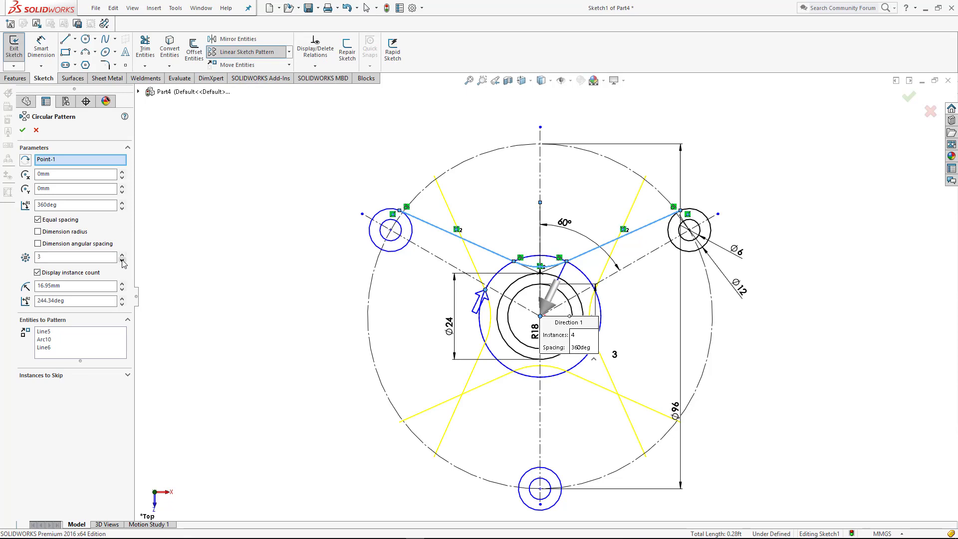
left_click(22, 130)
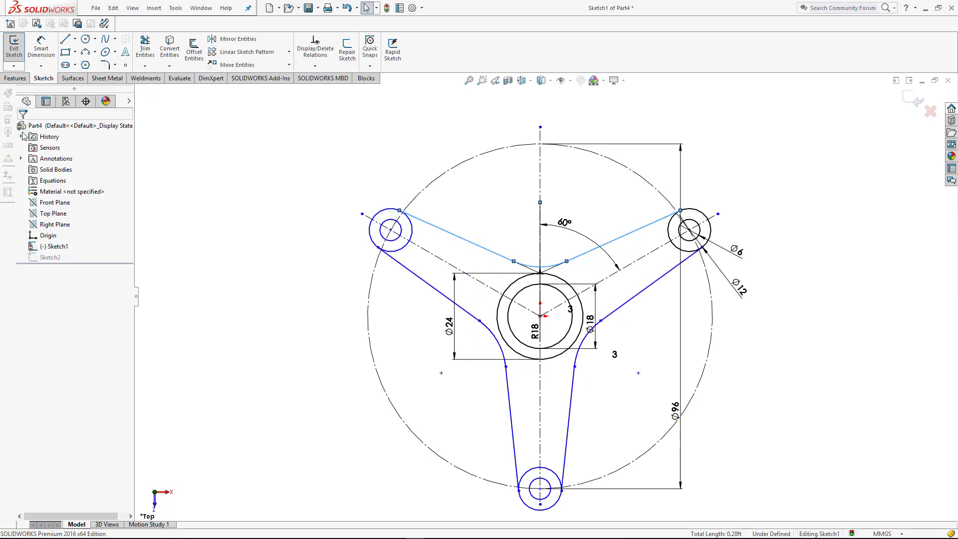
left_click(798, 214)
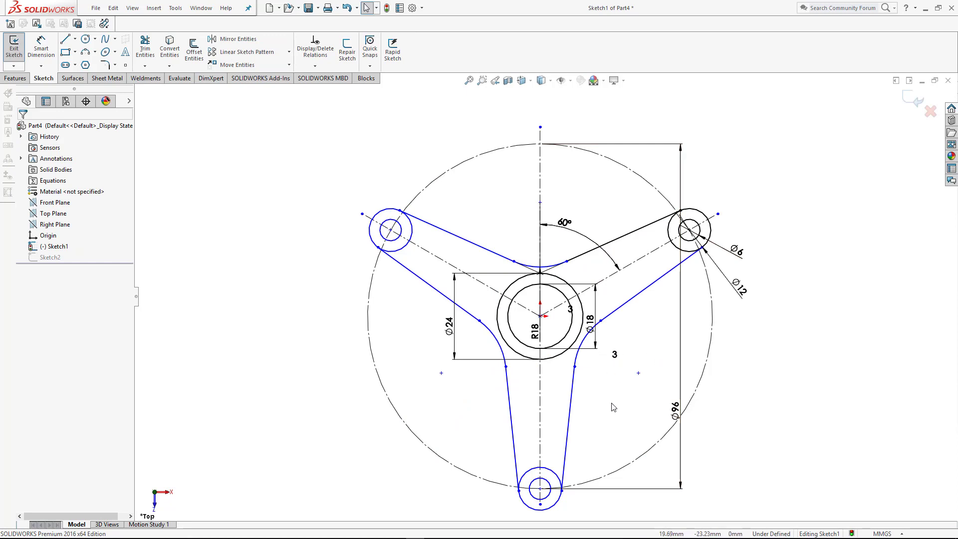
Step: Convert the top arm lines and R18 fillet to construction geometry
scroll(569, 272, "down", 2)
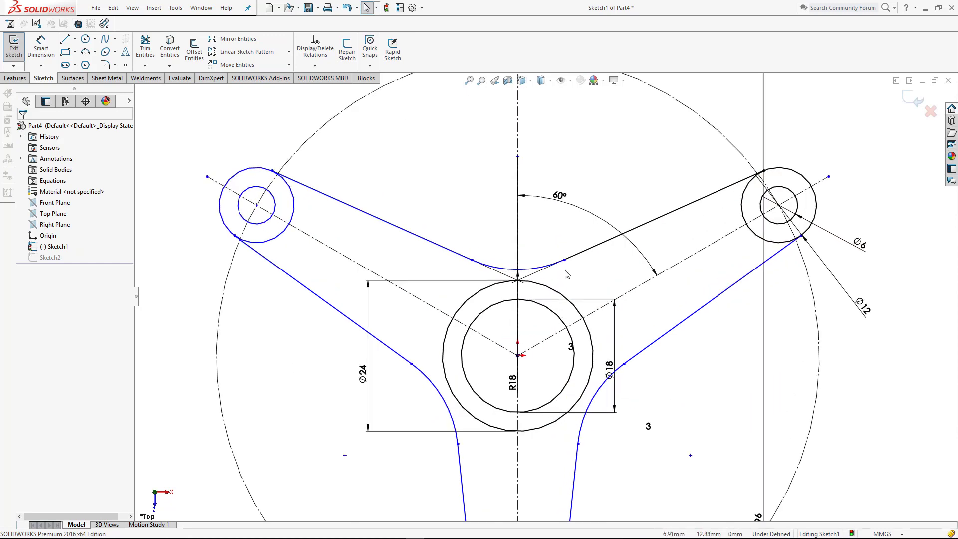
scroll(567, 274, "down", 1)
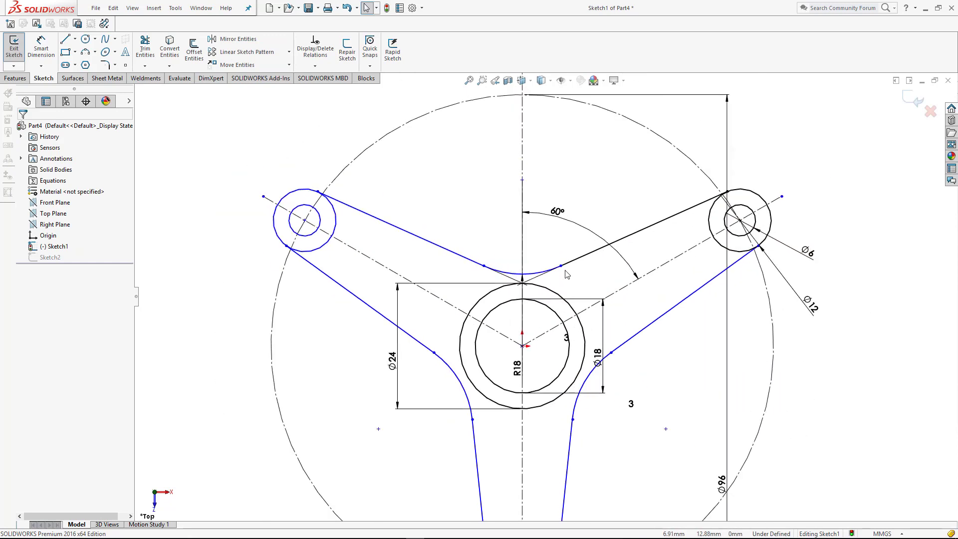
left_click(596, 252)
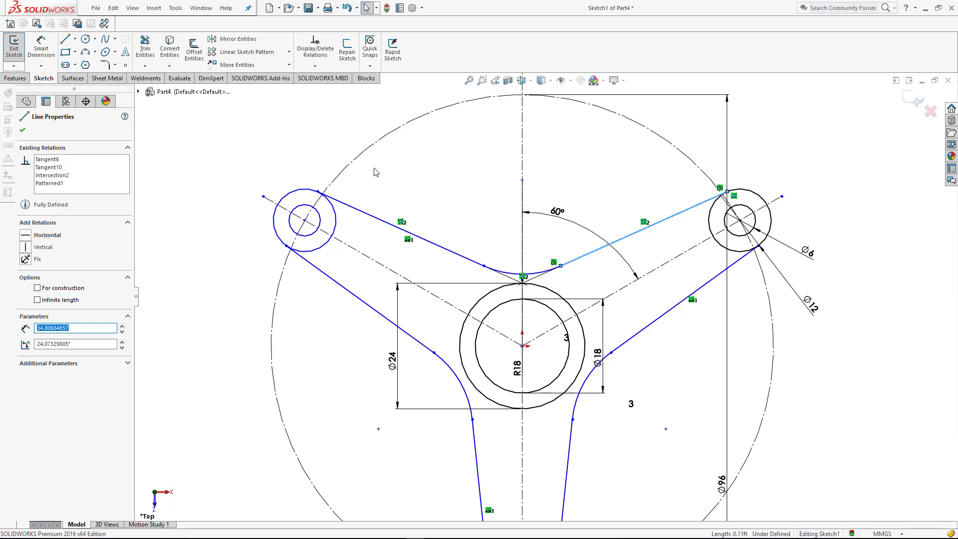
left_click(364, 213)
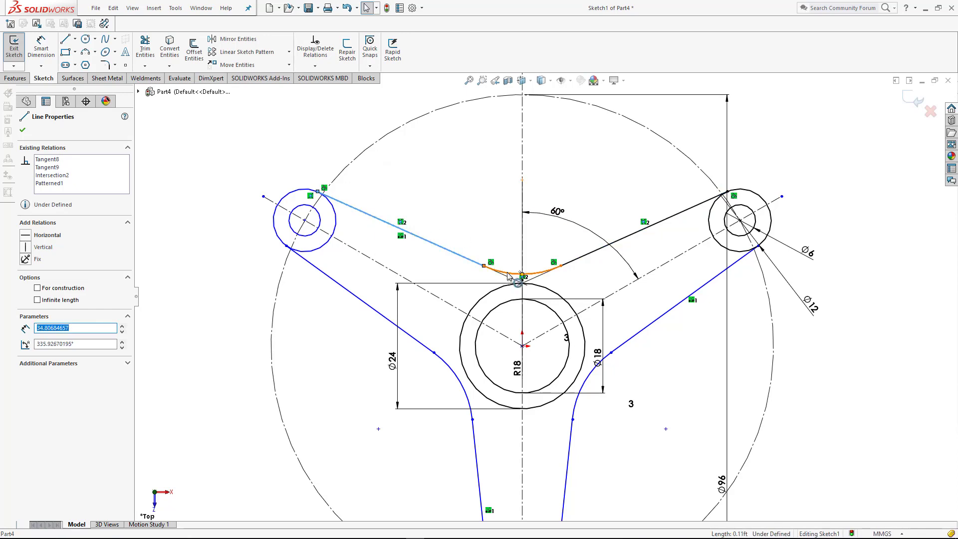
left_click(558, 268)
left_click(624, 238, "ctrl")
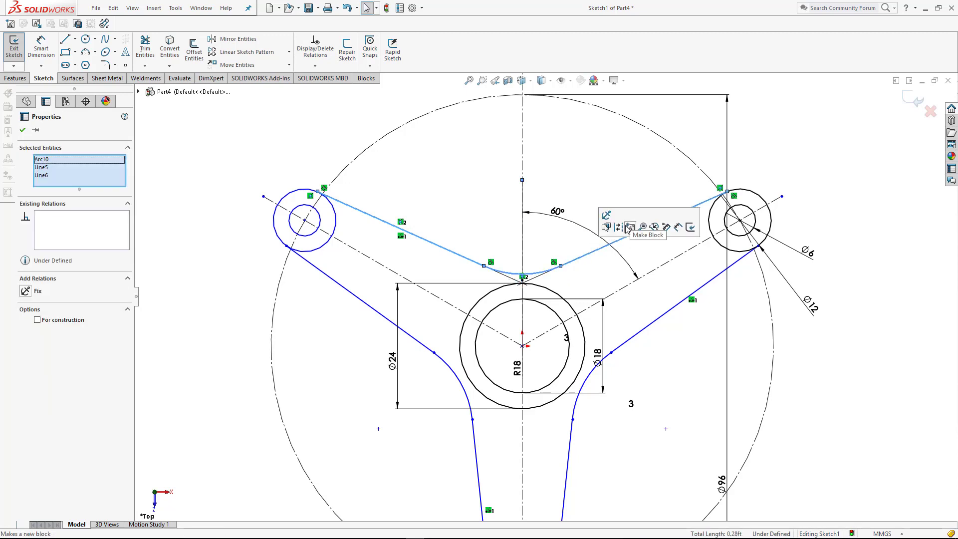
left_click(625, 242)
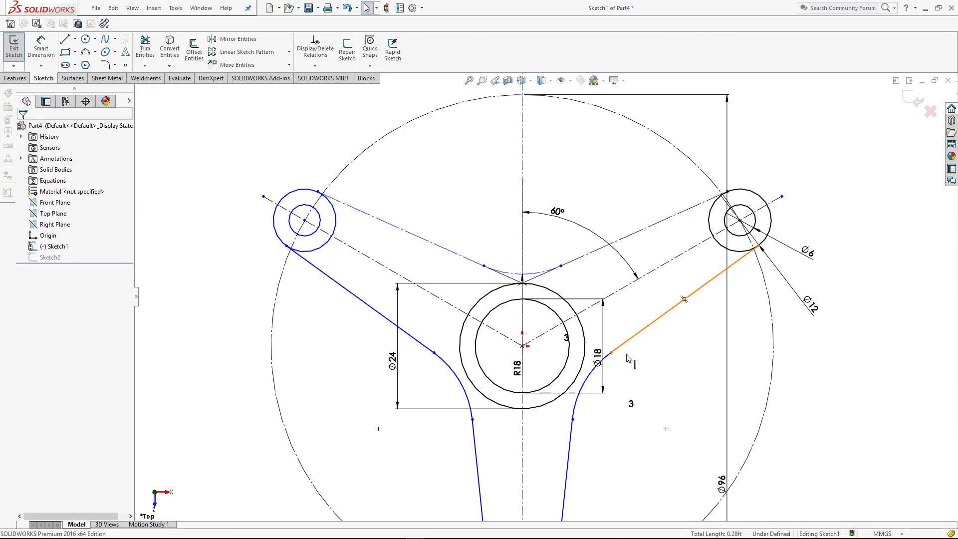
Step: Make the lower-right outline's lines and arc construction geometry as well
left_click(667, 313)
left_click(569, 469, "ctrl")
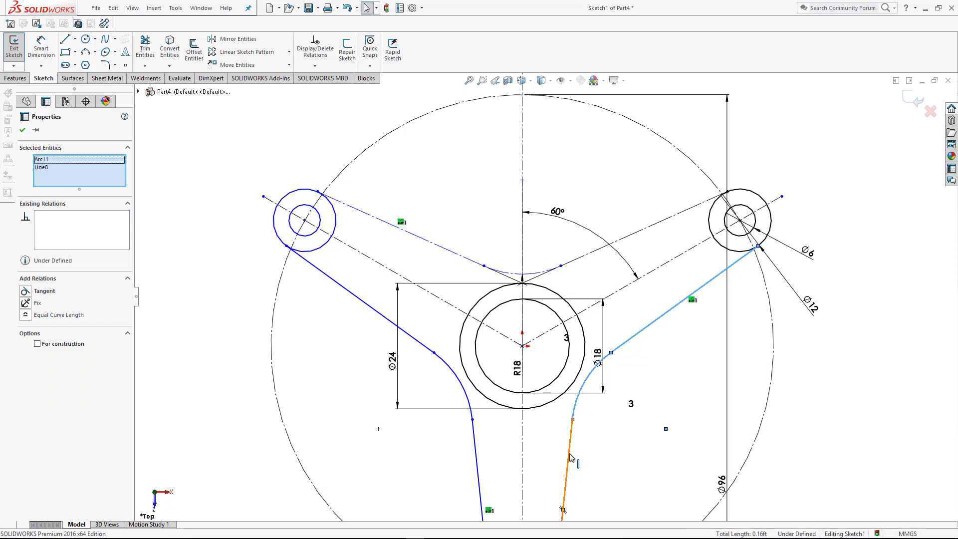
left_click(587, 384, "ctrl")
left_click(610, 423)
key("f")
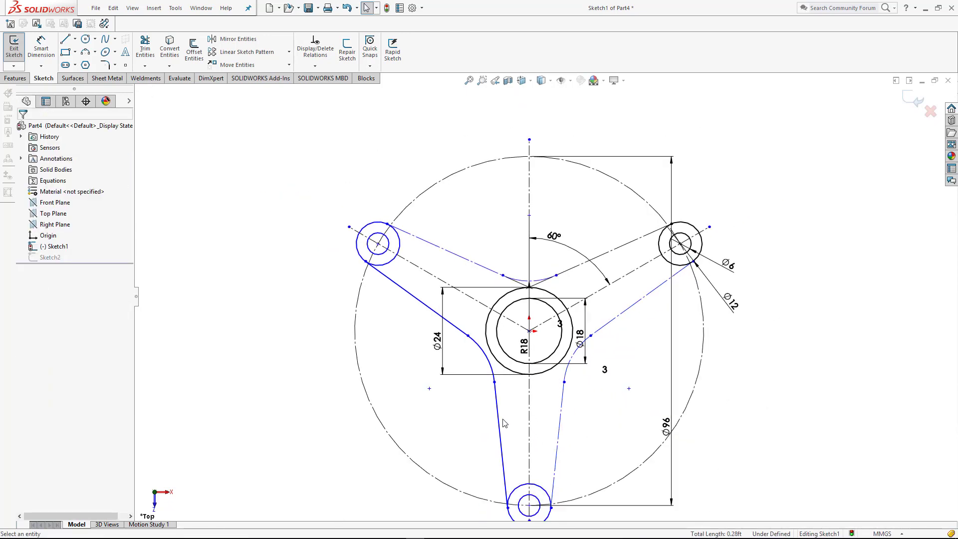
left_click(501, 404)
Step: Turn the lower-left arm's arcs and lines into construction geometry
left_click(492, 372, "ctrl")
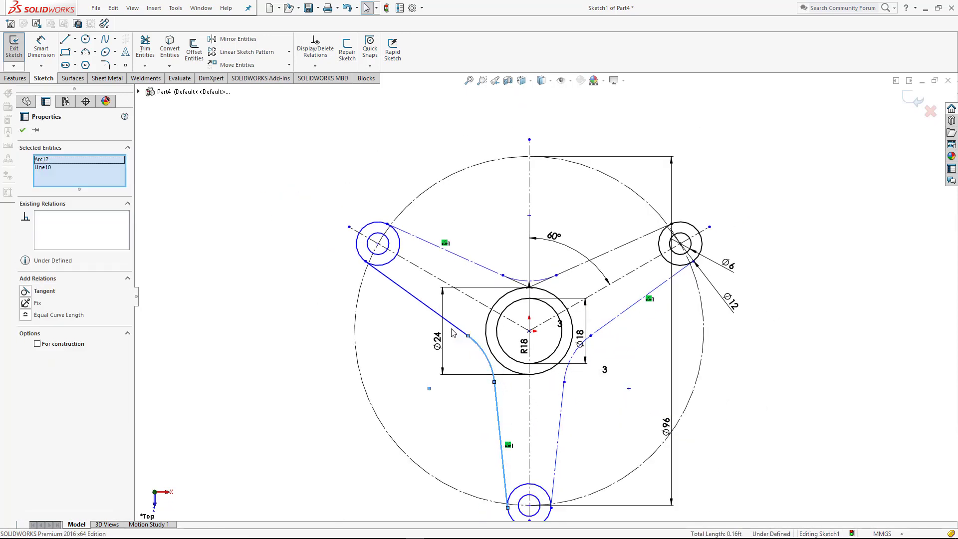
left_click(439, 314, "ctrl")
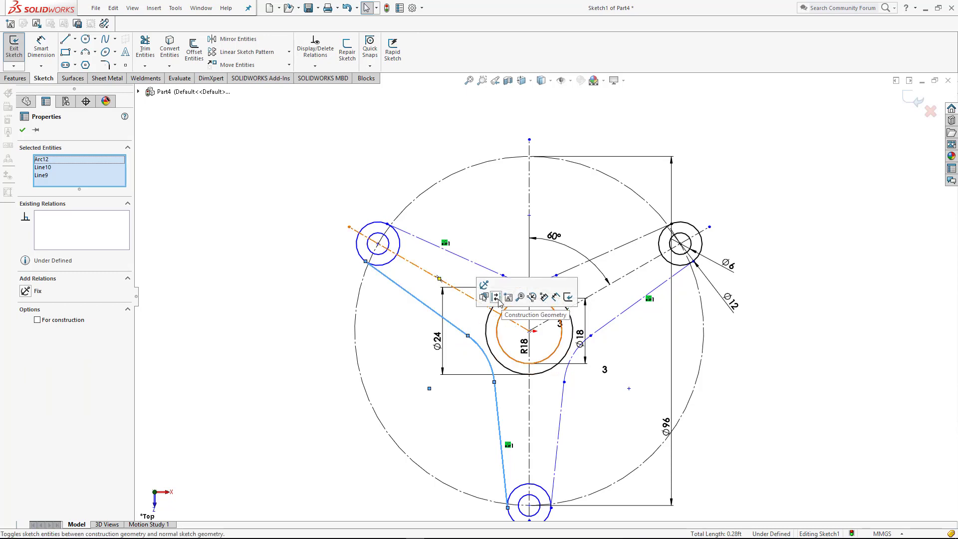
left_click(498, 299)
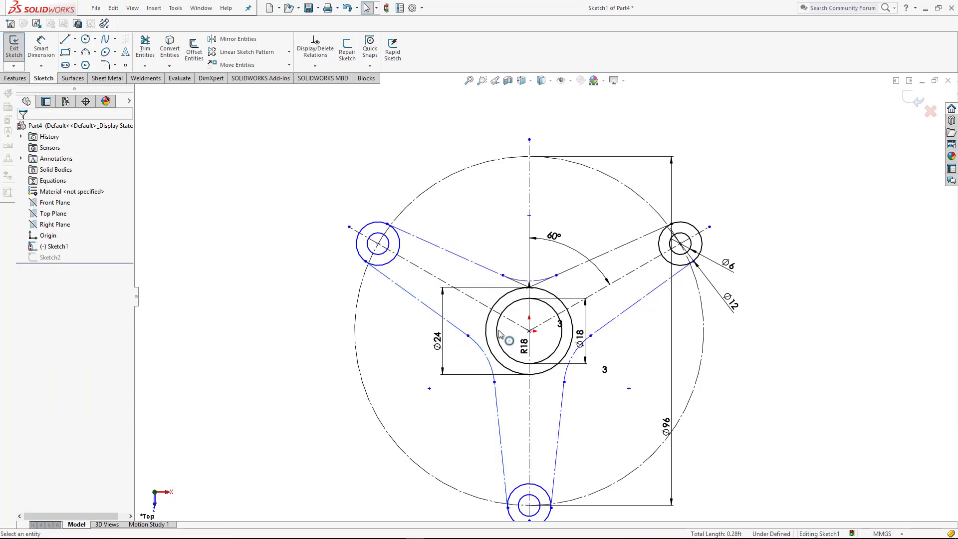
Step: Extrude Sketch2's boss circles 15 mm mid-plane into three hollow cylindrical bosses
left_click(498, 327)
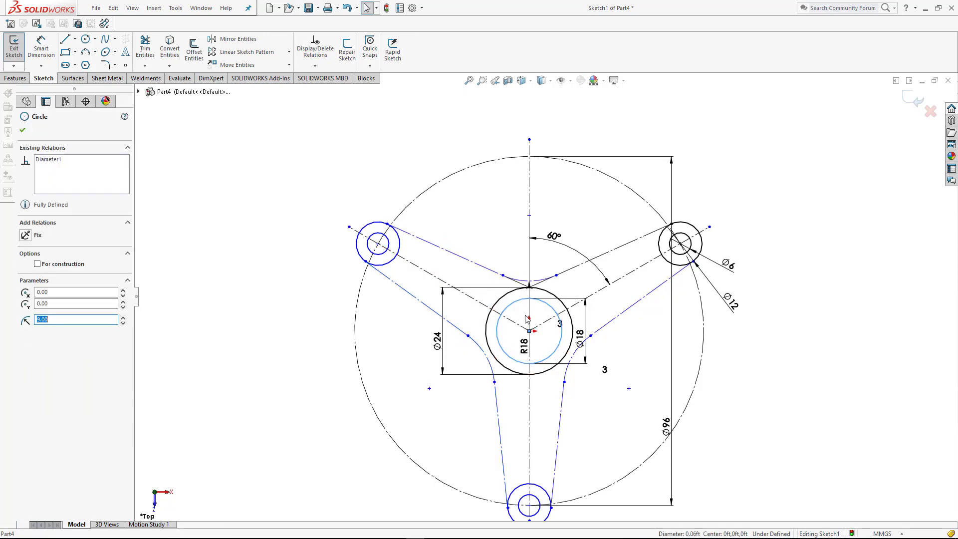
left_click(495, 309, "ctrl")
left_click(742, 329)
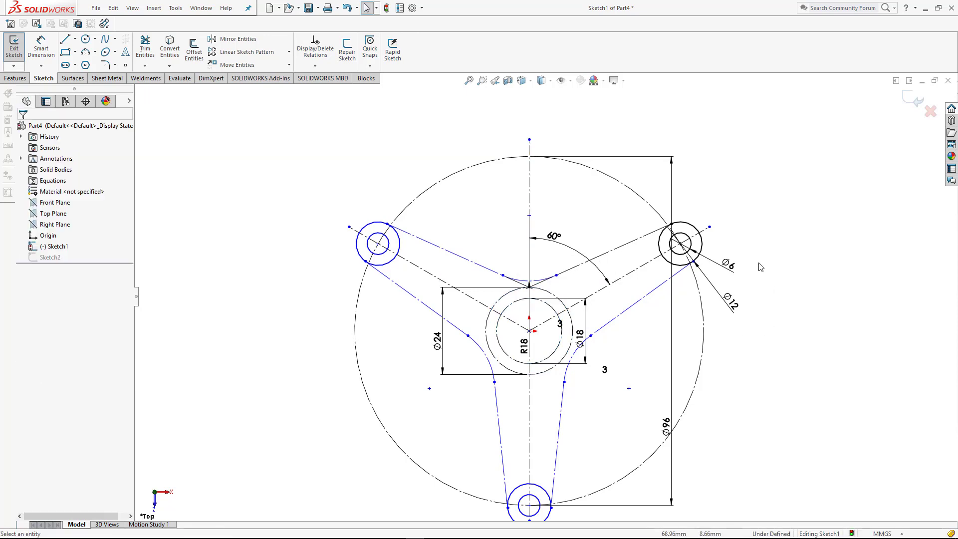
left_click(15, 78)
left_click(19, 48)
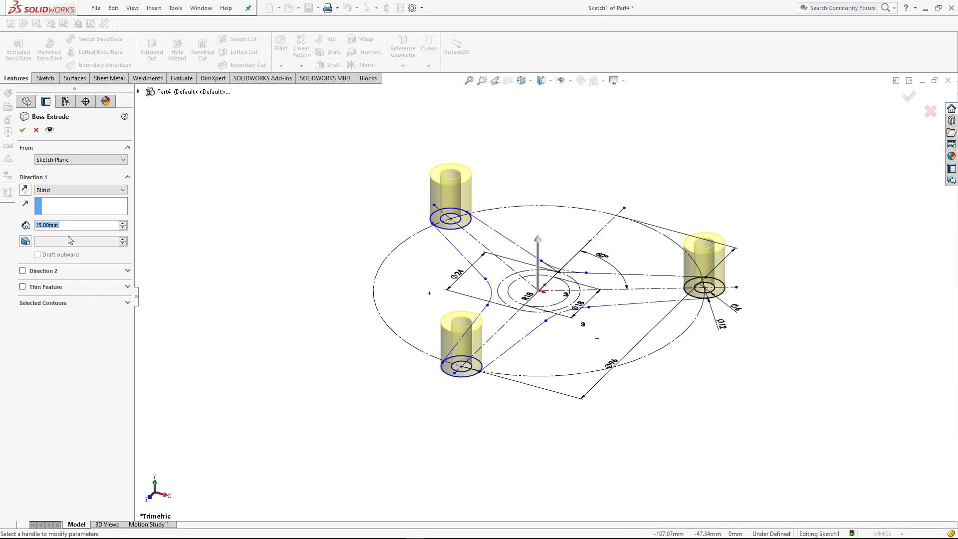
left_click(50, 190)
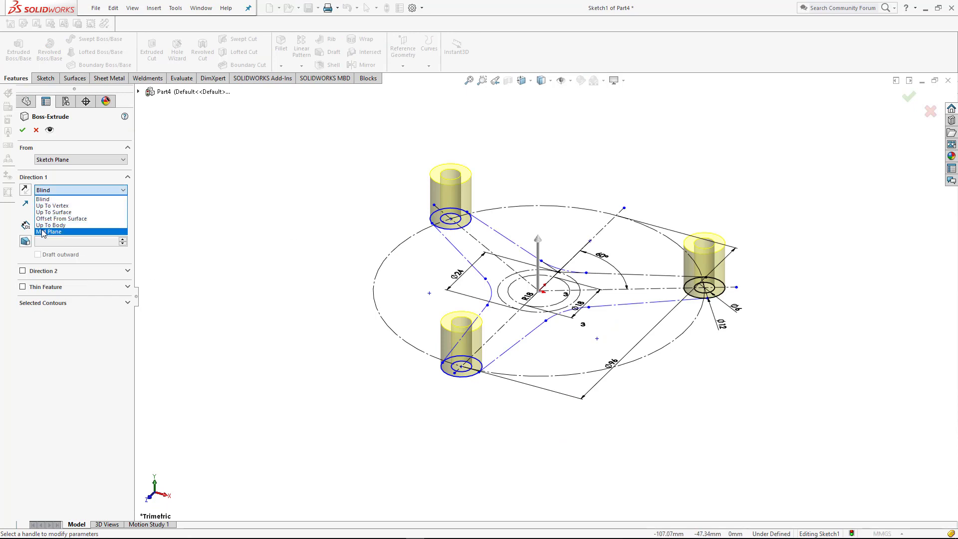
left_click(48, 232)
left_click(22, 130)
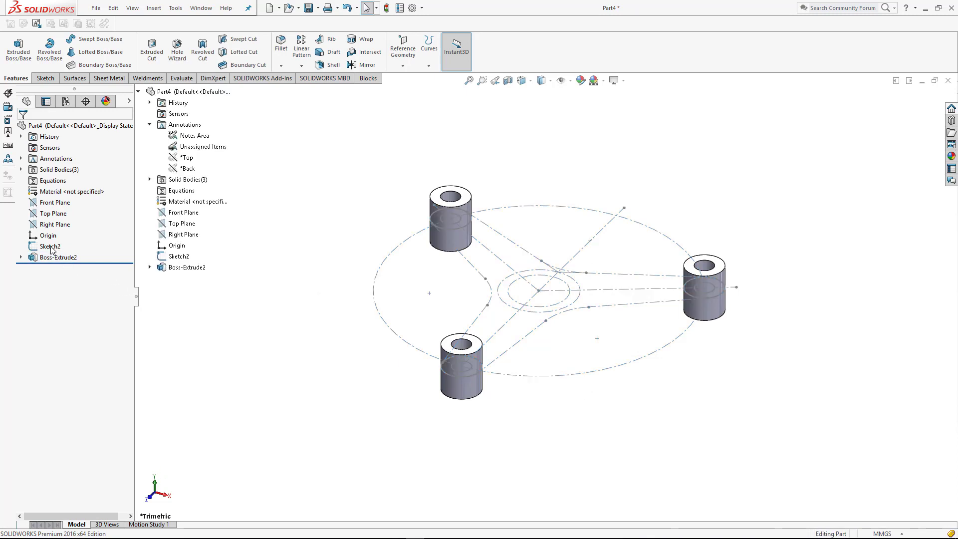
Step: Check the arm layout sketch, then start a new sketch on the Top Plane
left_click(52, 249)
left_click(58, 224)
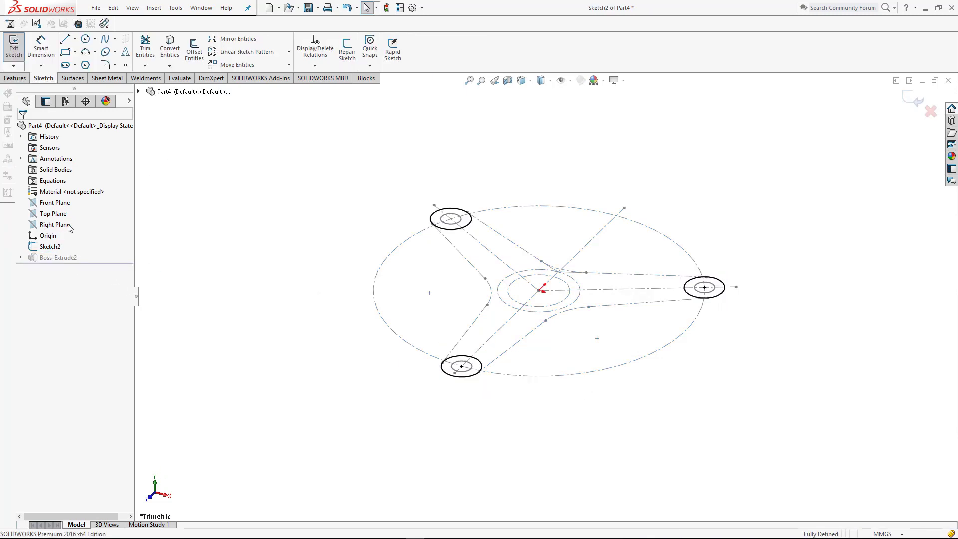
left_click(916, 100)
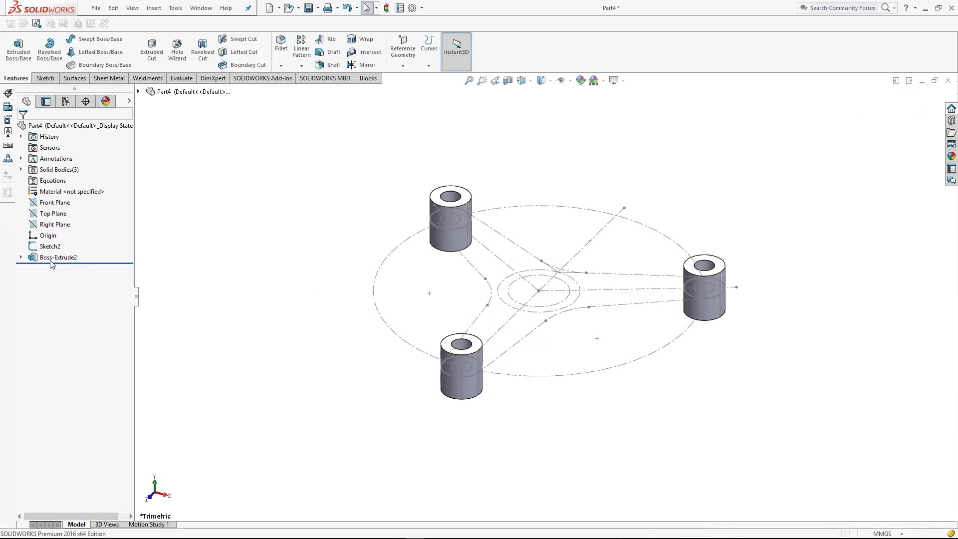
left_click(50, 215)
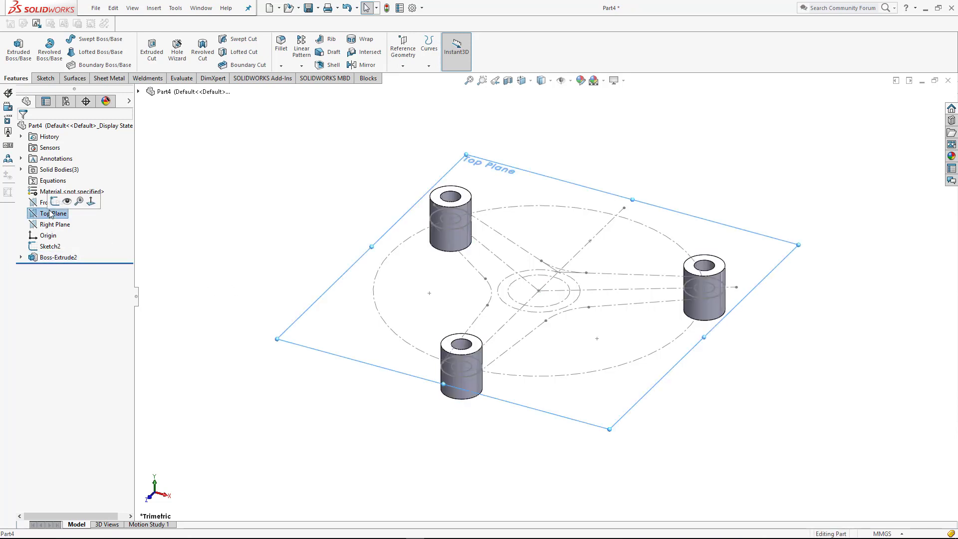
left_click(54, 201)
Step: Convert the top arm outline (two lines, R18 fillet) and the upper-right boss circle
left_click(455, 214)
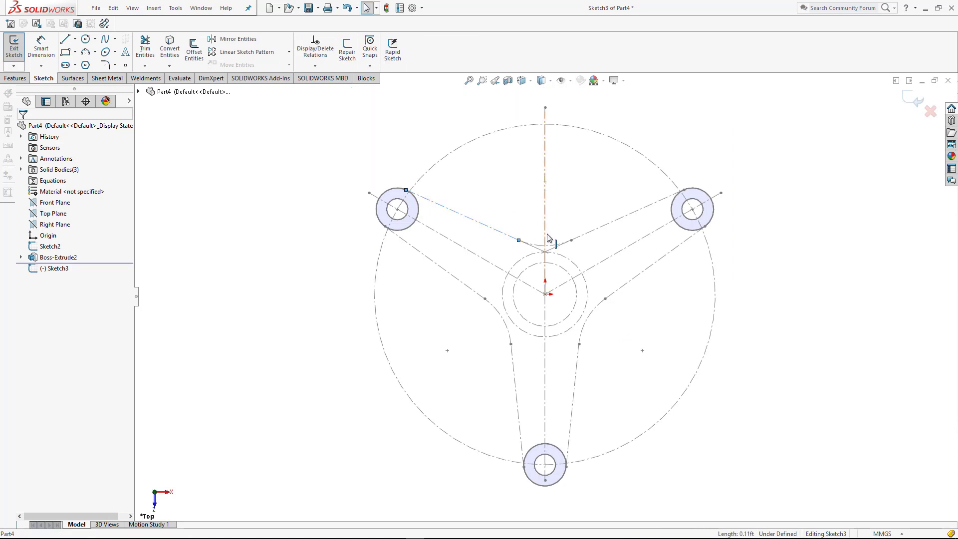
left_click(555, 246, "ctrl")
left_click(599, 232, "ctrl")
left_click(169, 49)
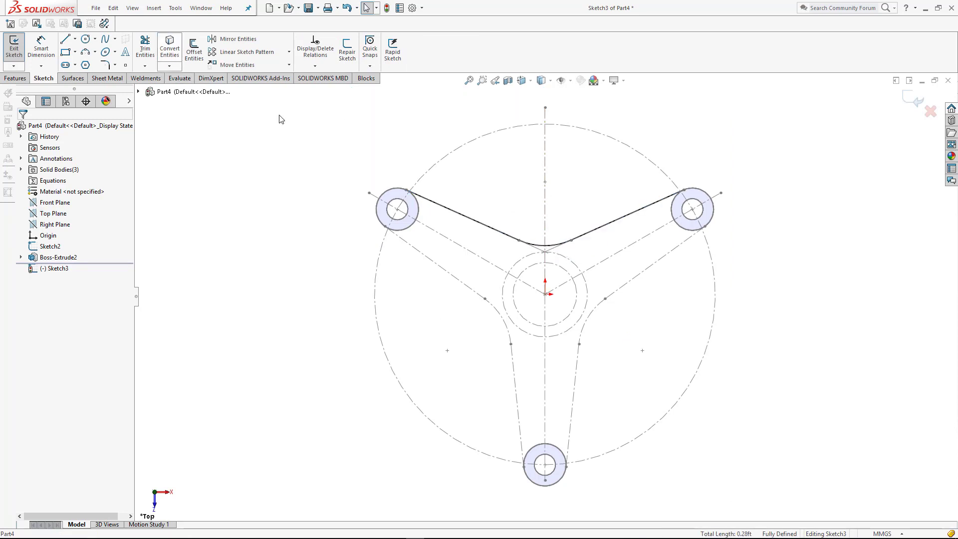
left_click(673, 220)
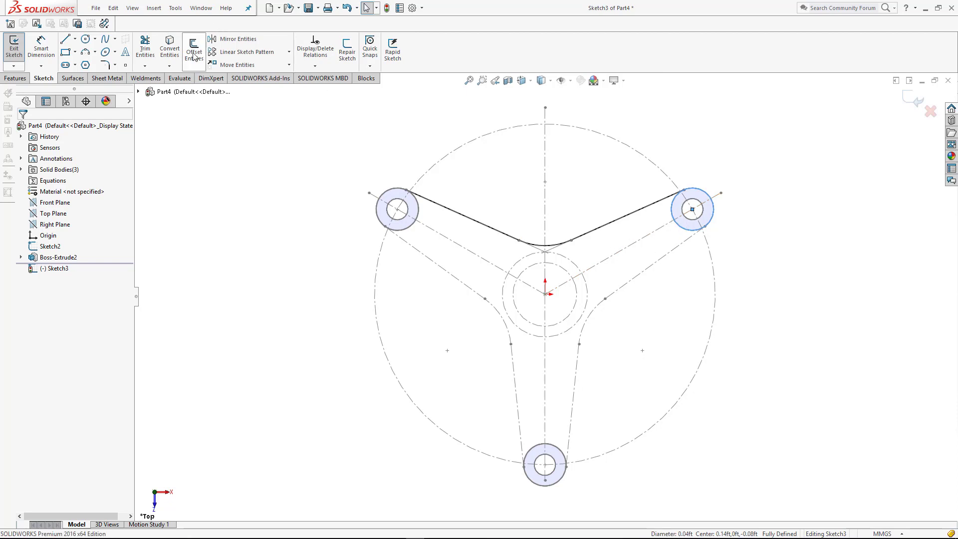
left_click(170, 49)
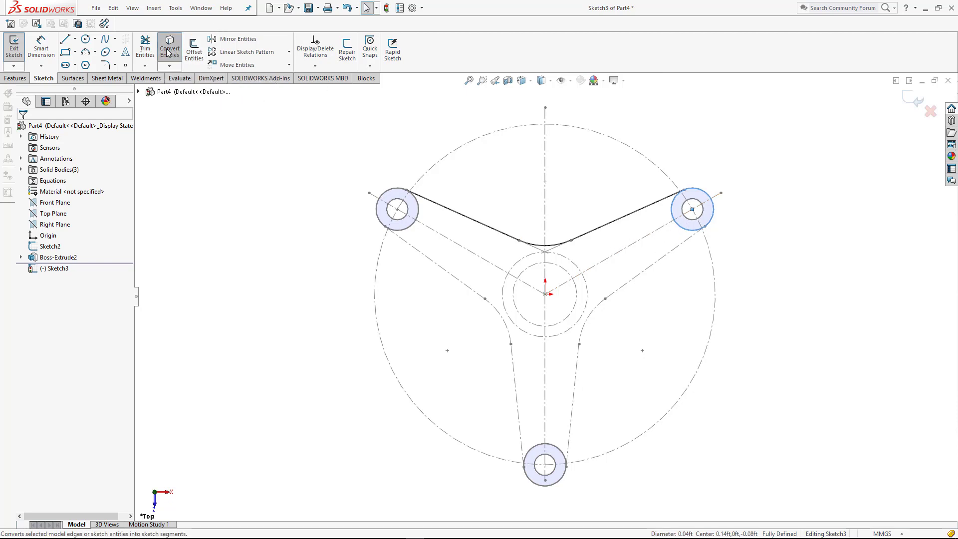
Step: Convert the right arm's lower line, its arc and the lower arm's edge line
left_click(668, 256)
left_click(583, 335, "ctrl")
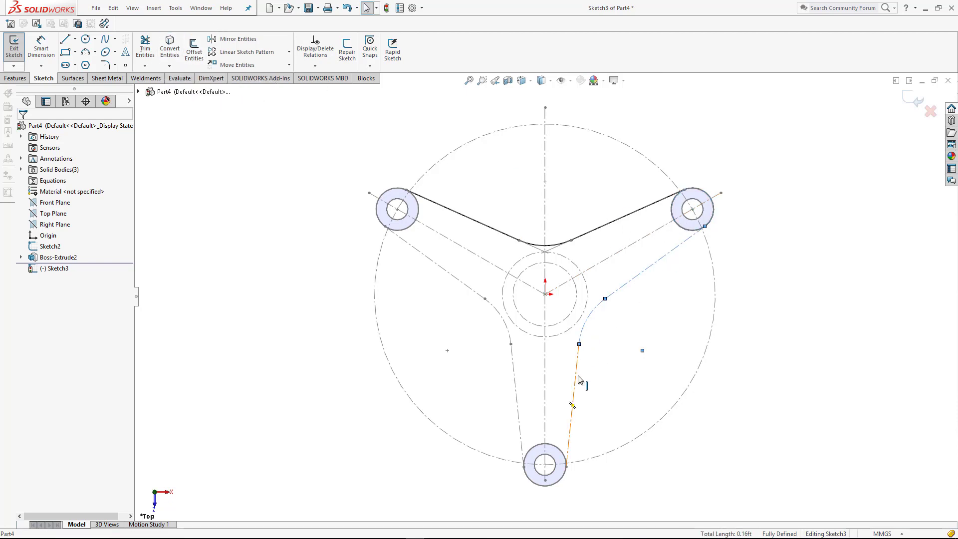
left_click(516, 395, "ctrl")
left_click(170, 48)
scroll(705, 230, "down", 5)
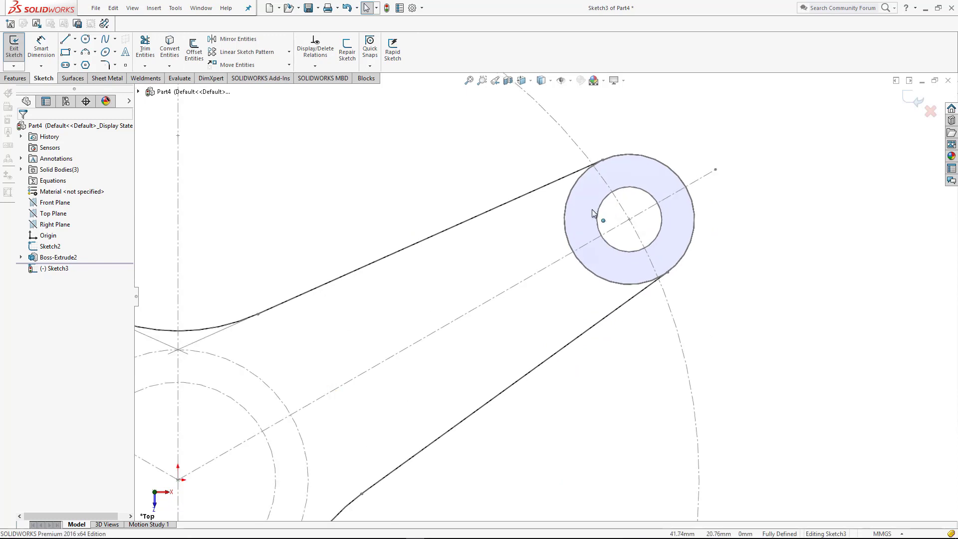
Step: Draw R6 circles centred on the right, bottom and left bosses
left_click(83, 41)
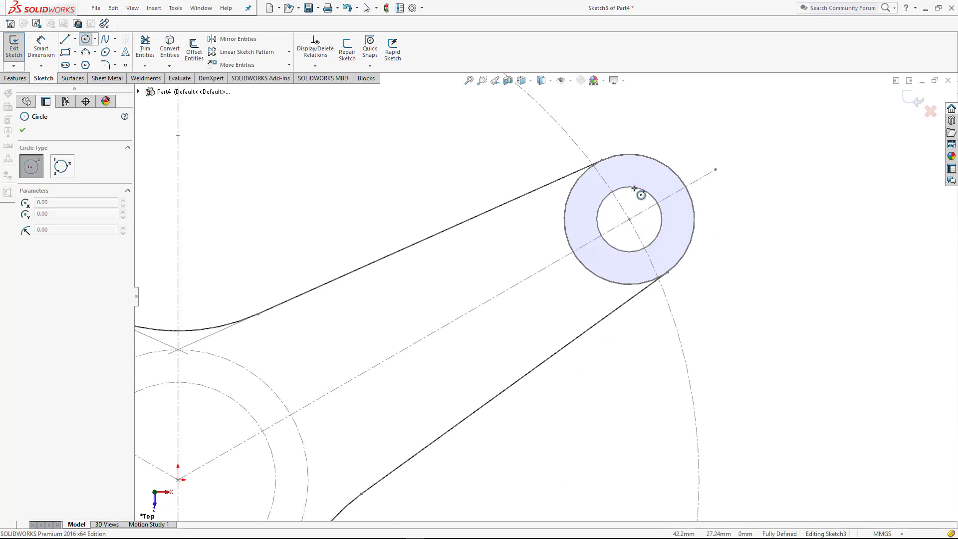
left_click(630, 219)
left_click(610, 161)
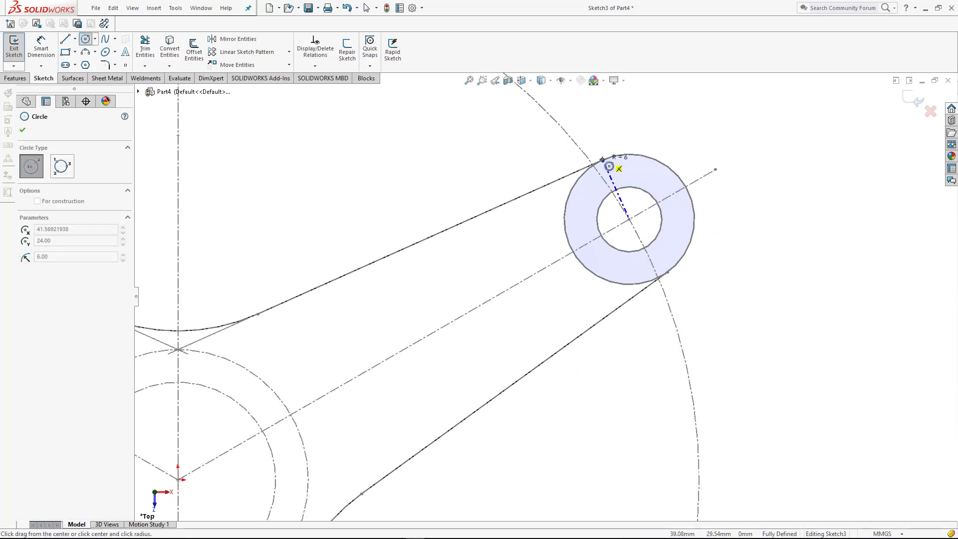
scroll(624, 269, "up", 3)
scroll(529, 299, "up", 2)
scroll(449, 474, "up", 2)
scroll(449, 474, "down", 4)
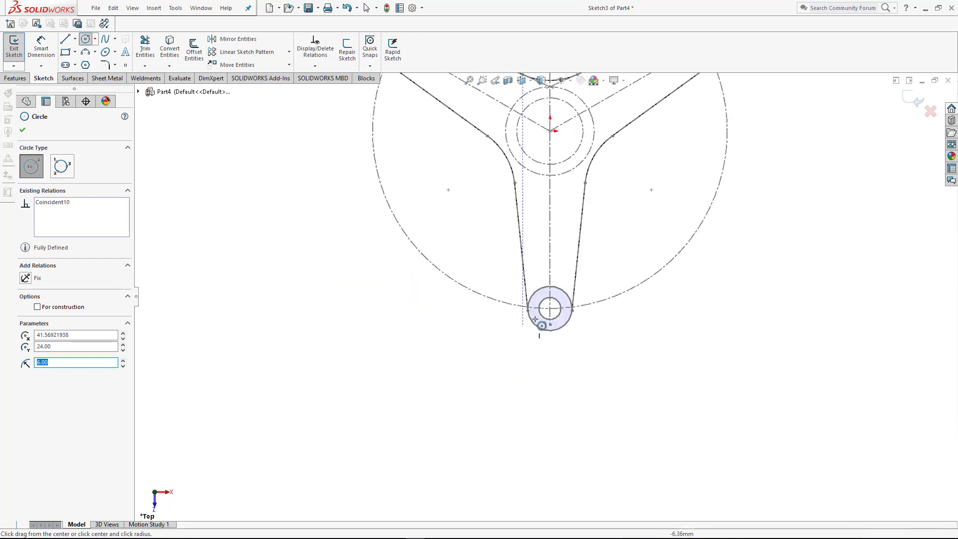
left_click(550, 310)
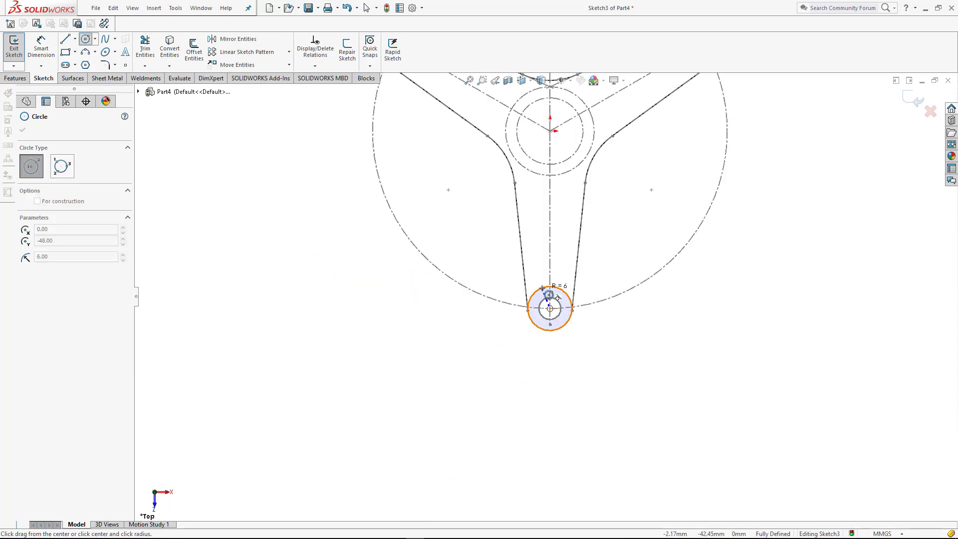
scroll(509, 295, "up", 2)
scroll(526, 230, "down", 1)
scroll(529, 233, "down", 2)
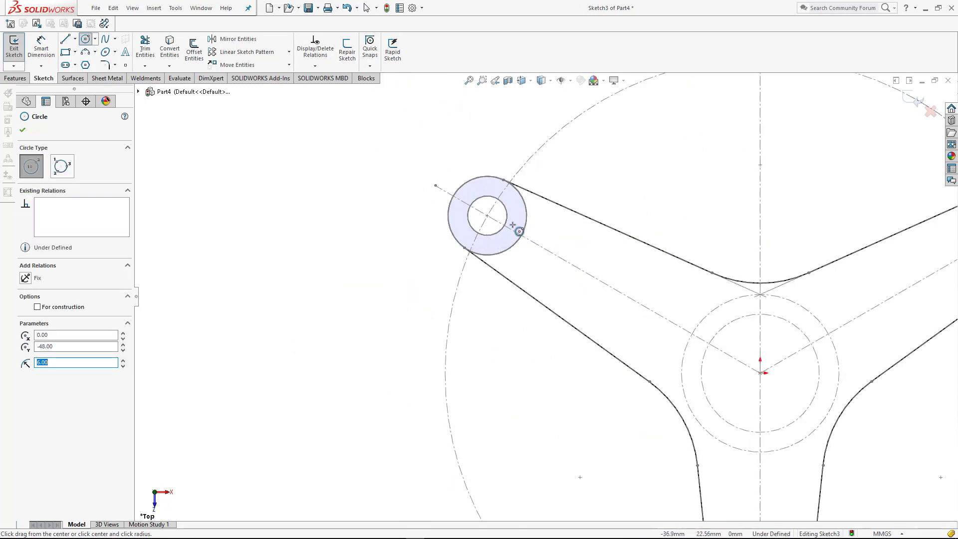
left_click(488, 216)
left_click(508, 189)
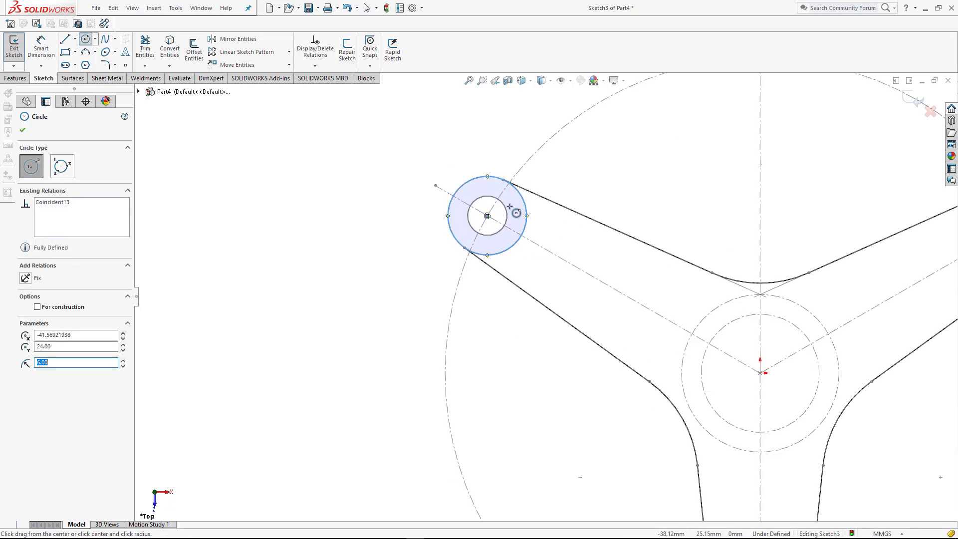
key("Escape")
Step: Trim the sketch curves so the arm outlines join the boss circles
left_click(145, 51)
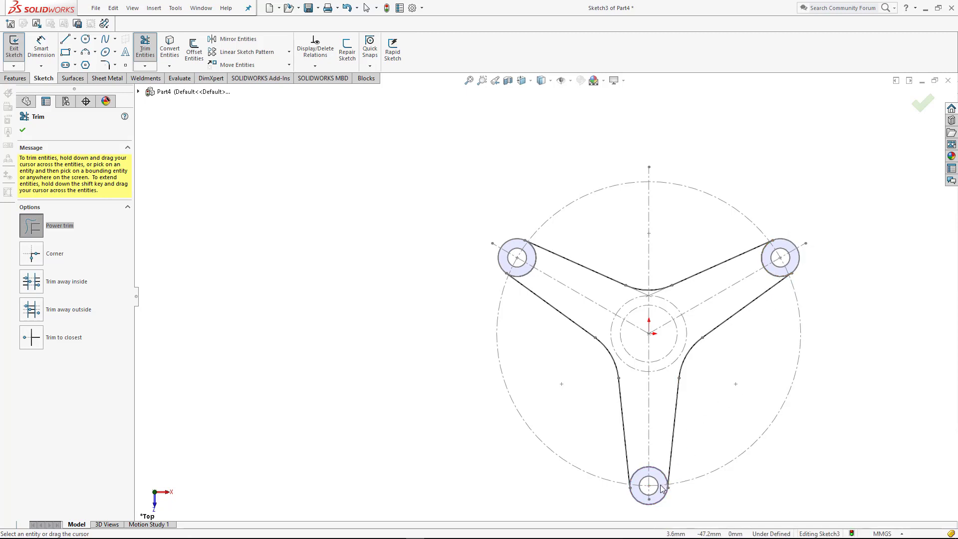
scroll(613, 318, "down", 2)
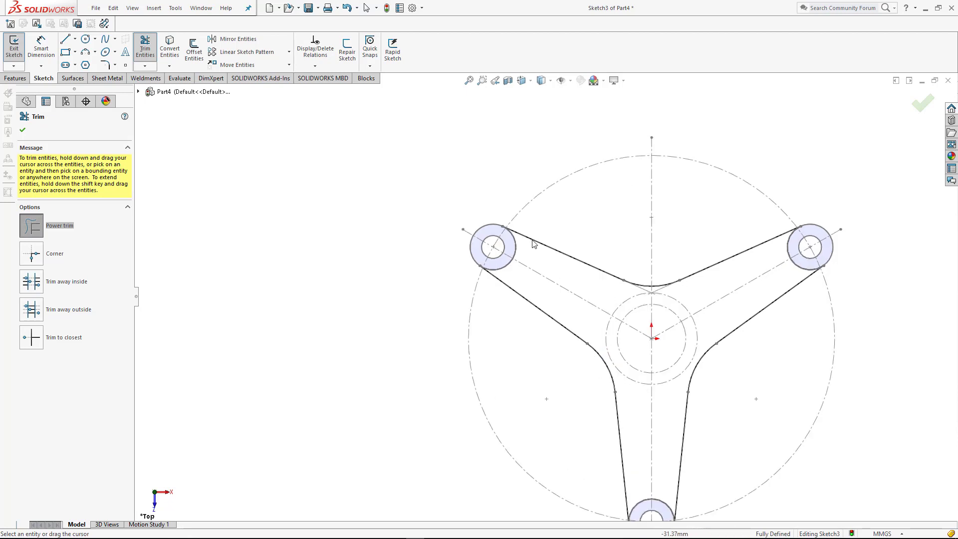
left_click(22, 130)
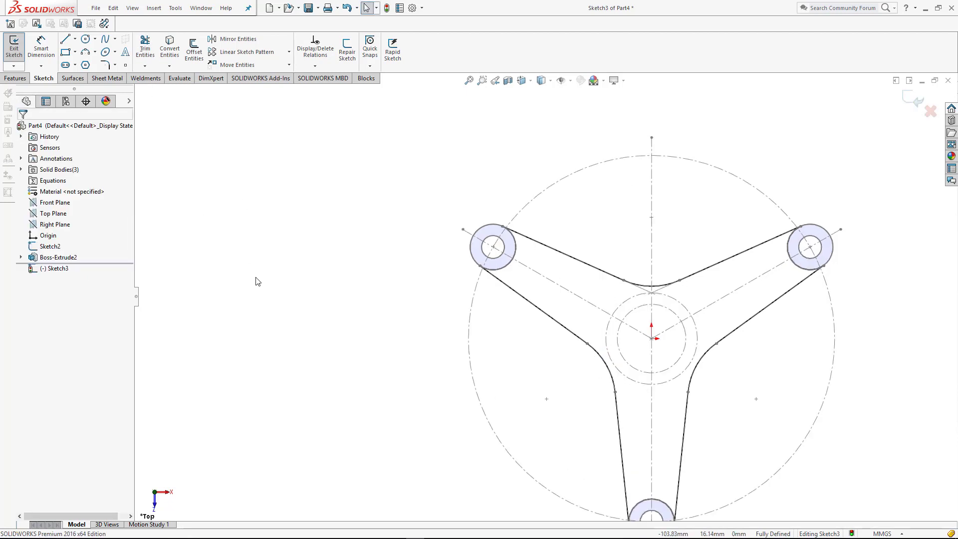
Step: In isometric view, convert the hub's inner and outer circles into Sketch3, then view it normal-to
key("ctrl+7")
scroll(577, 277, "down", 3)
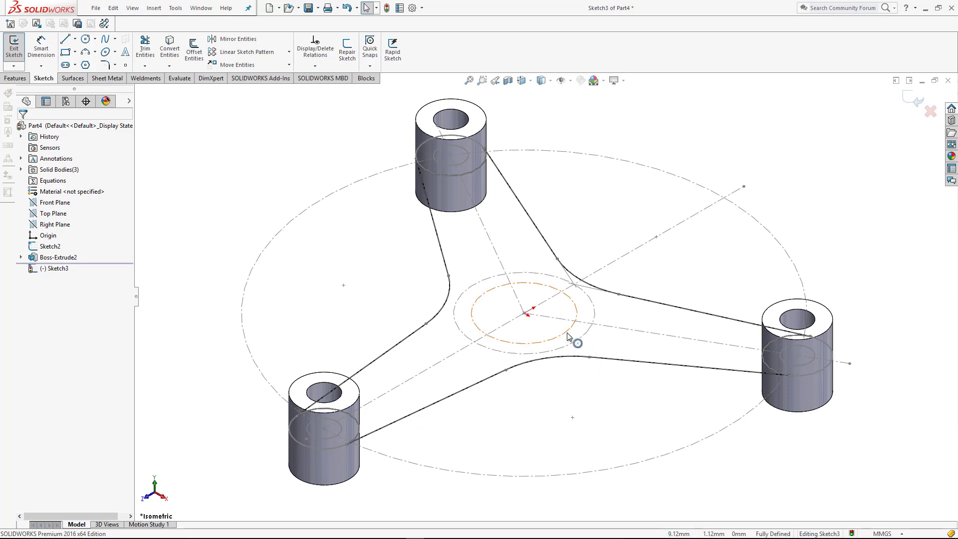
left_click(580, 344)
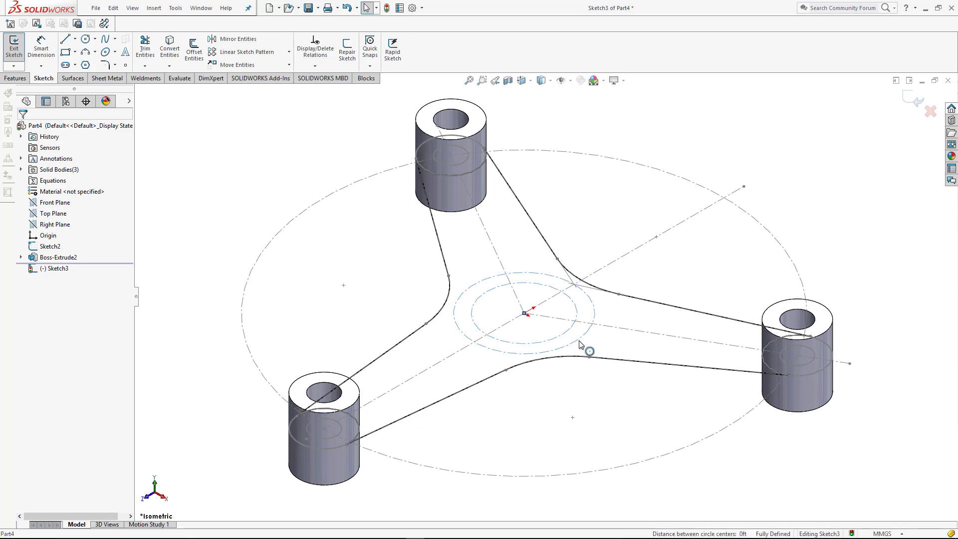
left_click(170, 48)
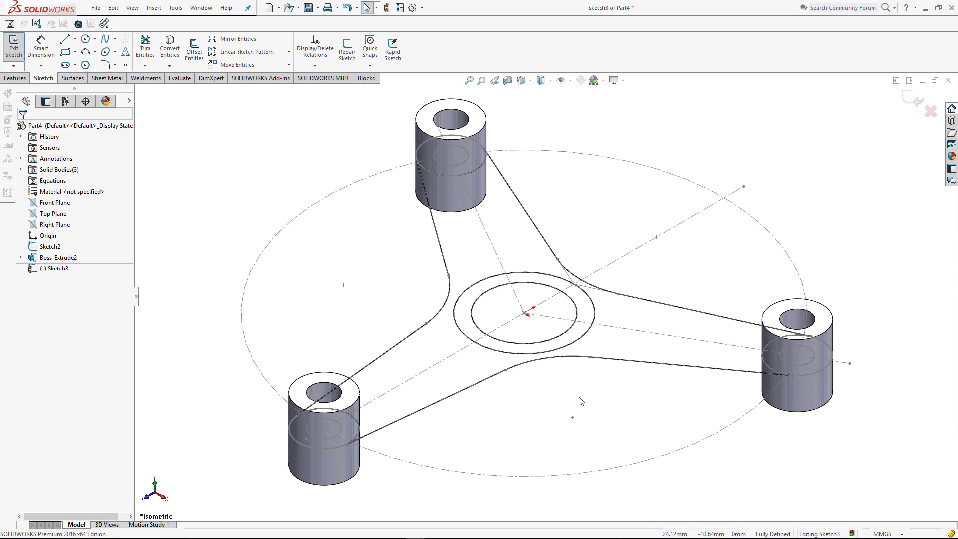
left_click(64, 269)
left_click(82, 257)
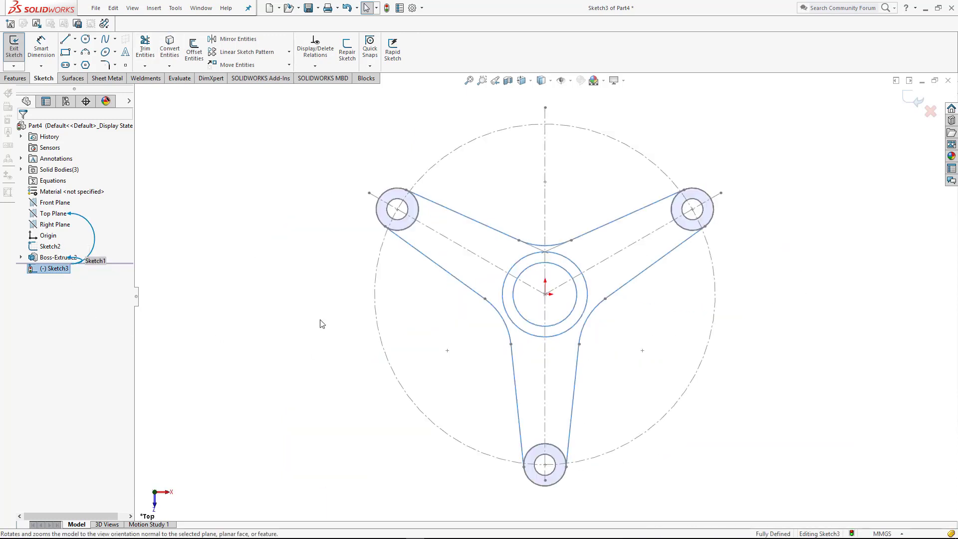
Step: Offset the three-arm outline chain 3 mm inward with Offset Entities
left_click(783, 338)
left_click(652, 265)
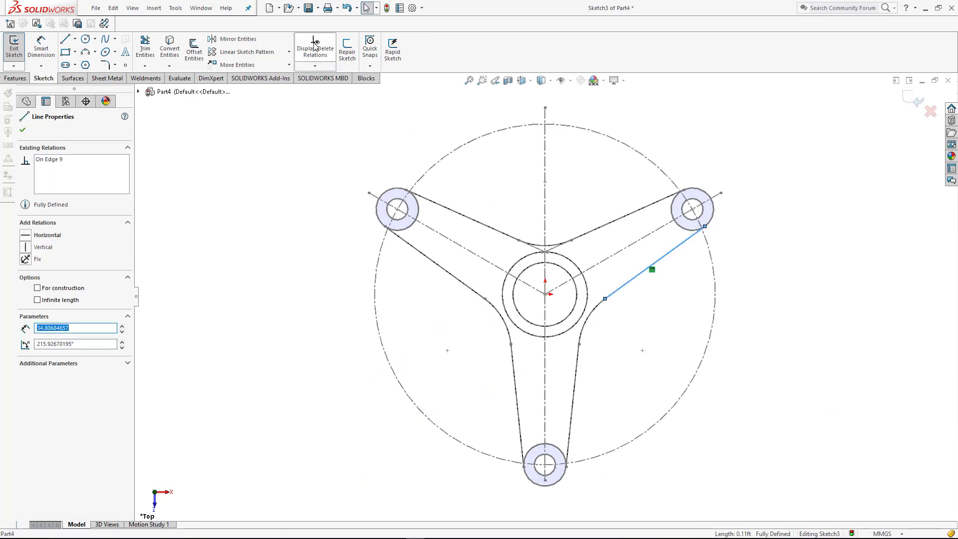
left_click(195, 47)
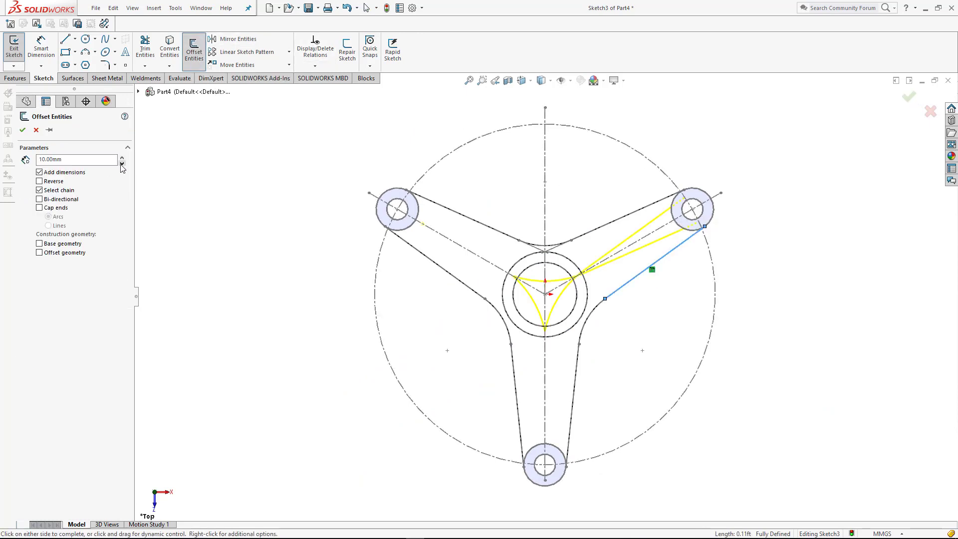
double_click(76, 161)
type("3")
key("Return")
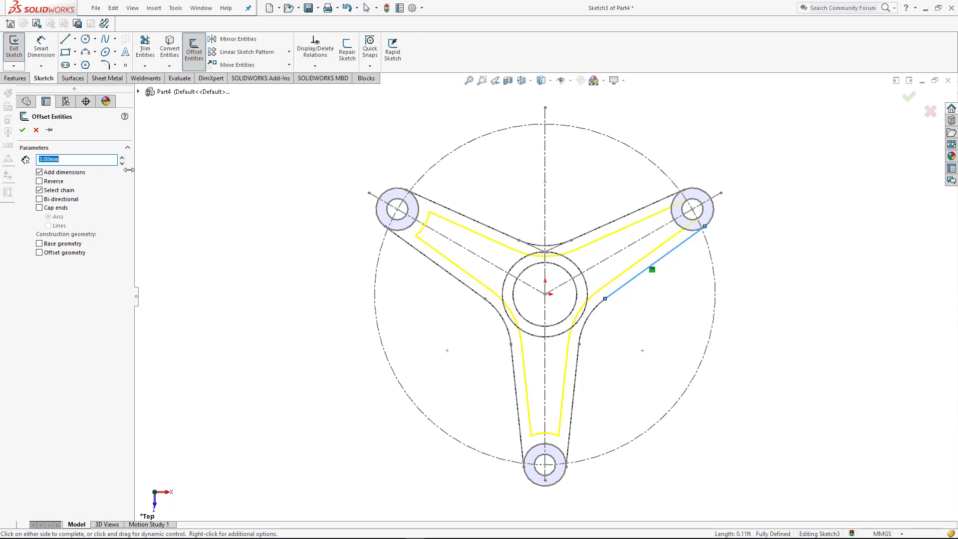
left_click(22, 131)
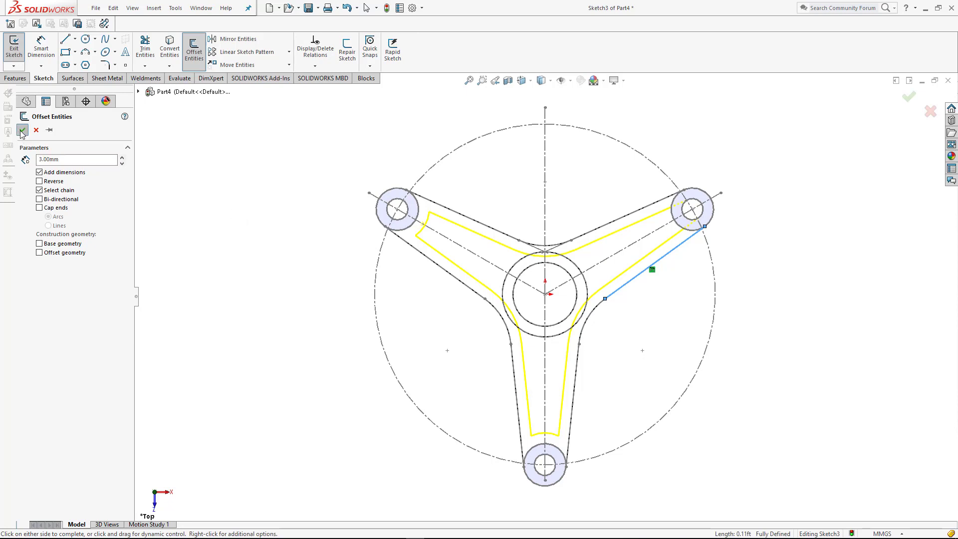
scroll(499, 269, "down", 2)
Step: Power-trim the inner outline's spoke curves that cross inside the hub circle
scroll(564, 275, "down", 2)
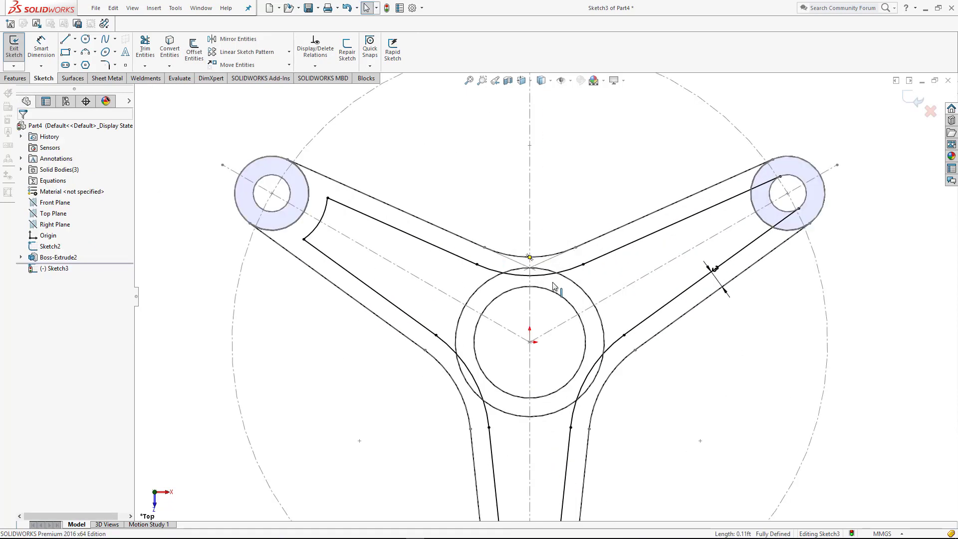
scroll(549, 285, "down", 2)
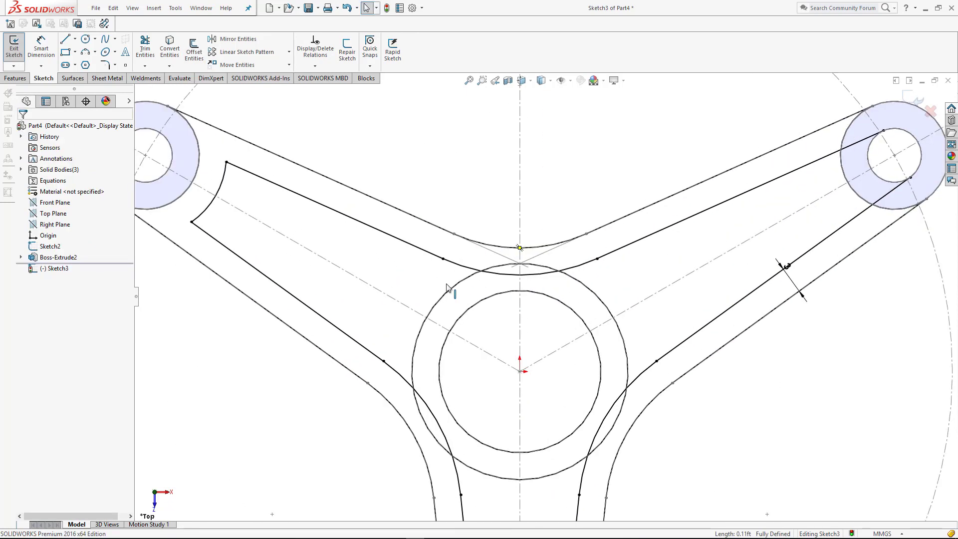
left_click(146, 47)
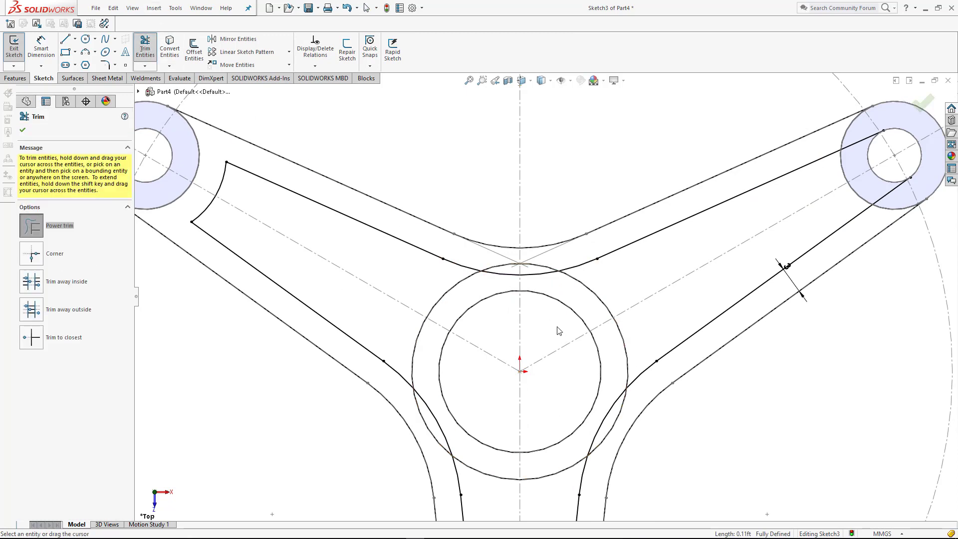
left_click_drag(480, 290, 503, 265)
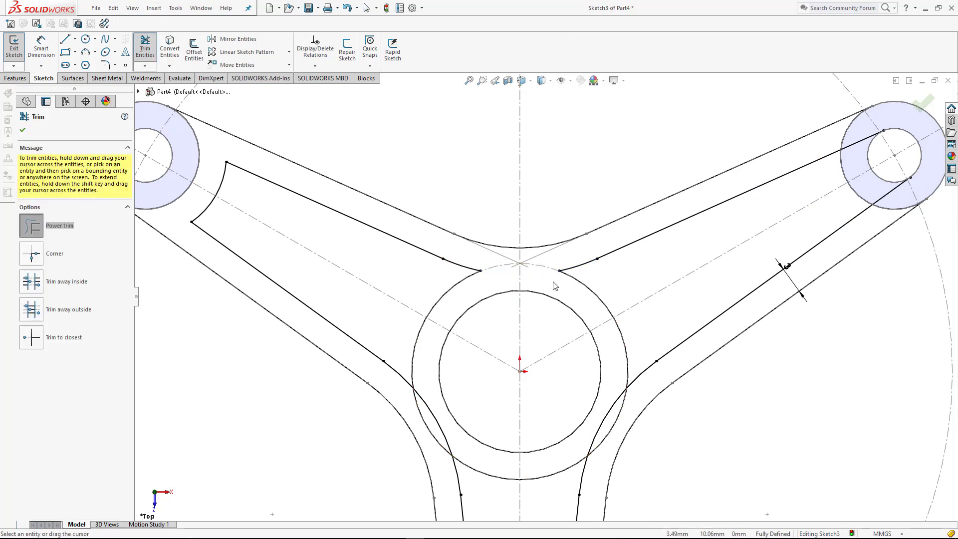
left_click_drag(599, 409, 621, 428)
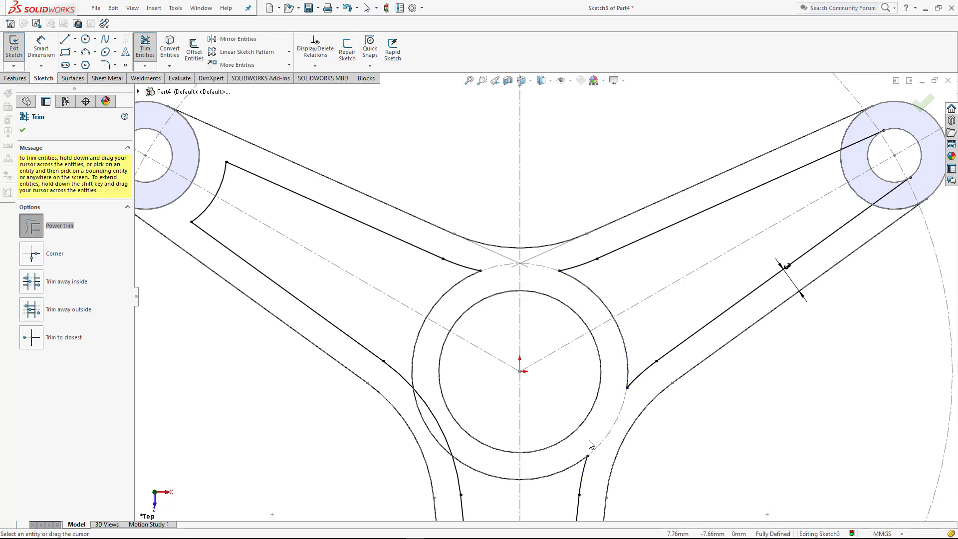
scroll(515, 349, "up", 3)
scroll(509, 356, "down", 2)
left_click_drag(510, 355, 476, 351)
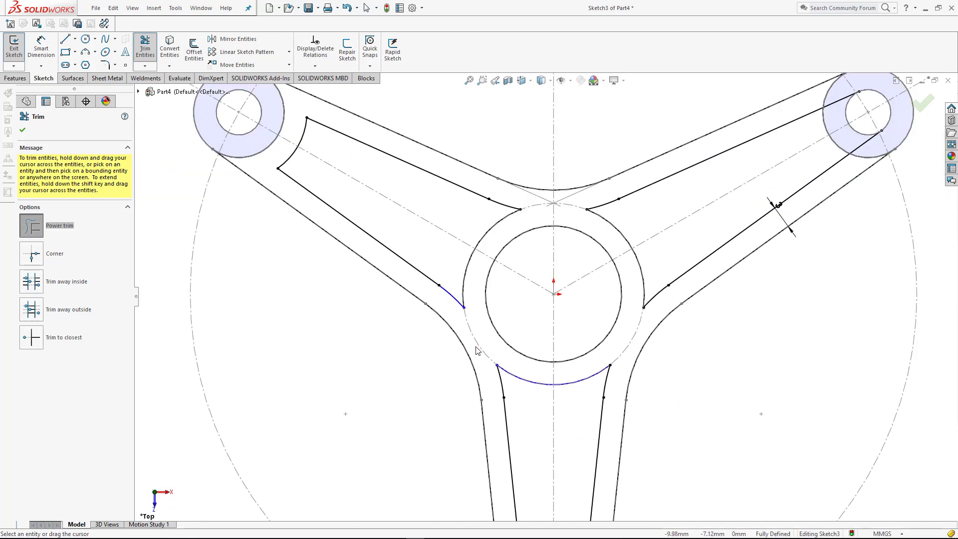
left_click(22, 130)
key("f")
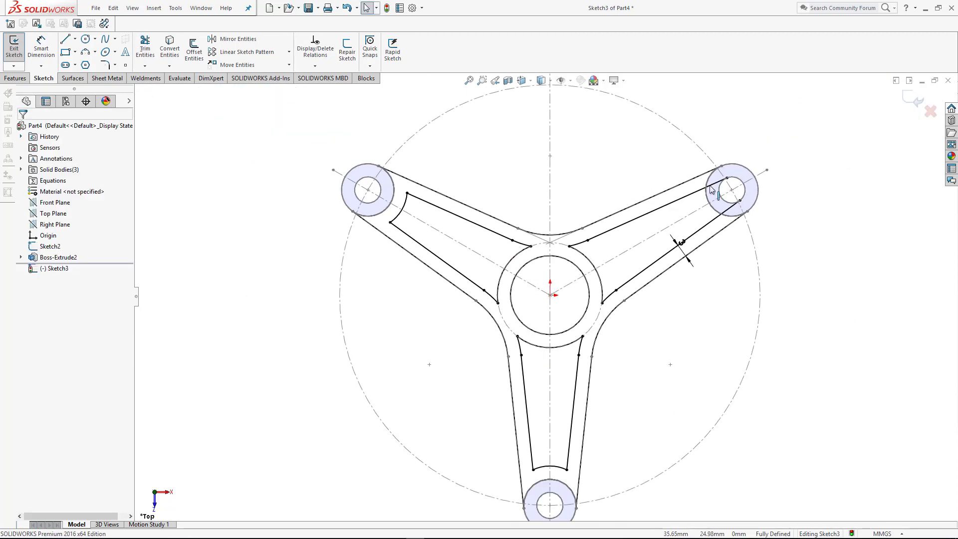
scroll(756, 172, "down", 2)
scroll(738, 210, "down", 2)
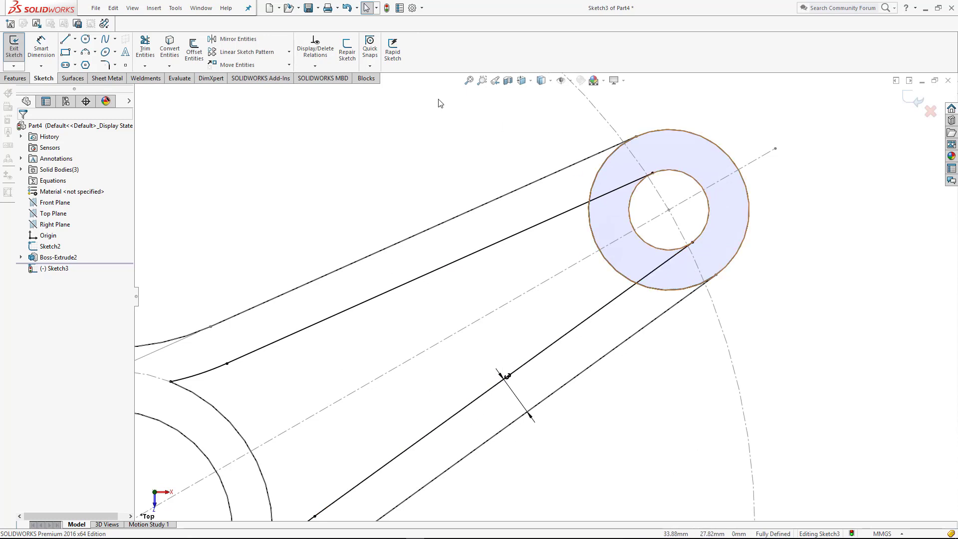
scroll(525, 250, "up", 3)
scroll(517, 274, "up", 1)
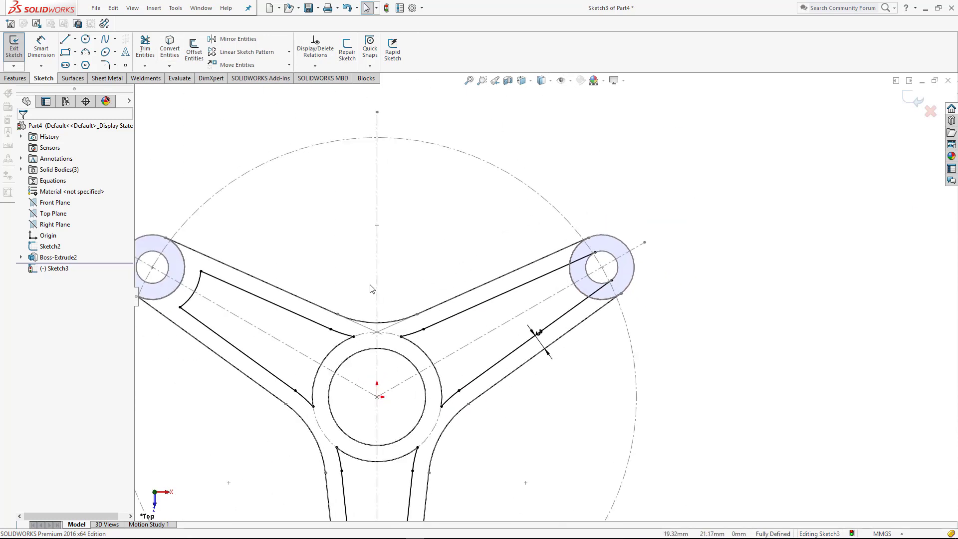
scroll(614, 288, "down", 3)
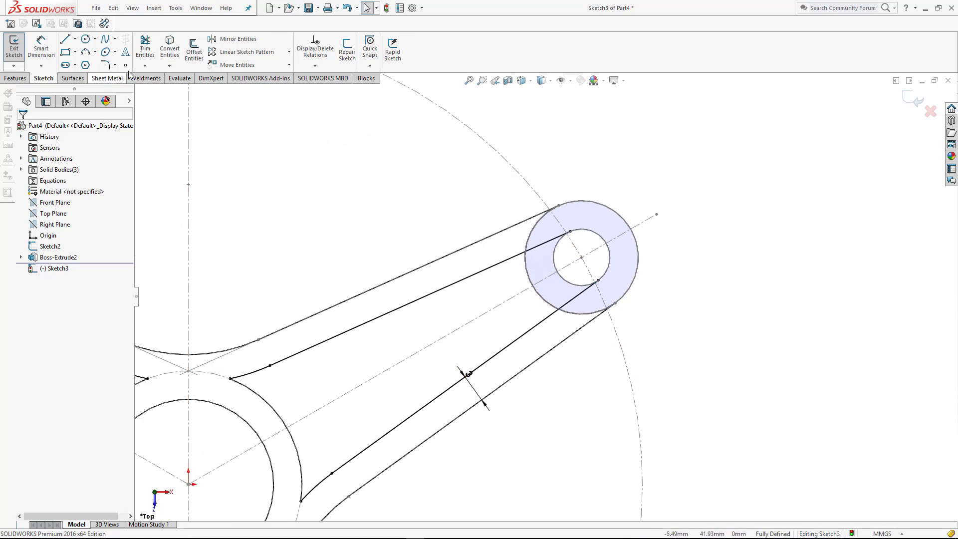
Step: Trim away the spoke lines overlapping the upper-right boss
left_click(145, 47)
left_click_drag(588, 293, 527, 278)
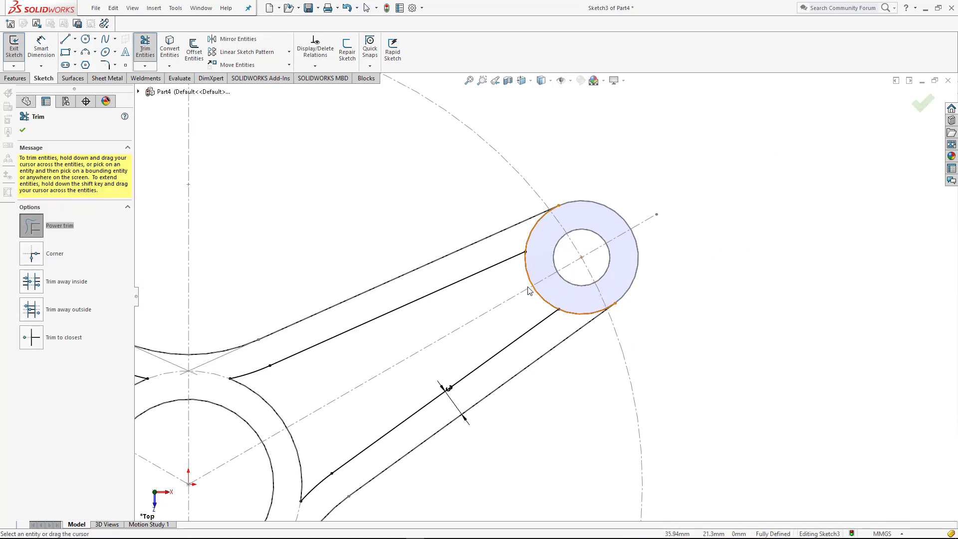
scroll(527, 280, "down", 2)
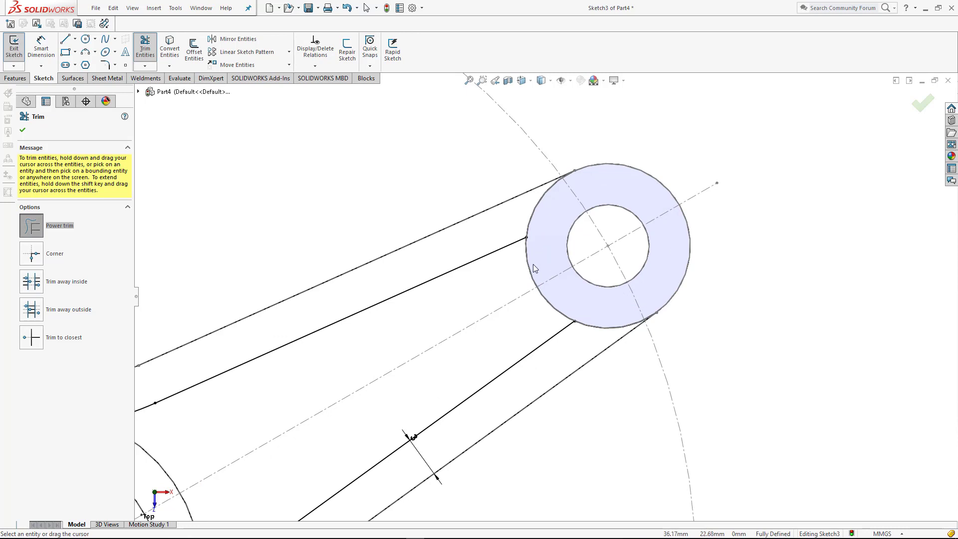
scroll(533, 264, "up", 3)
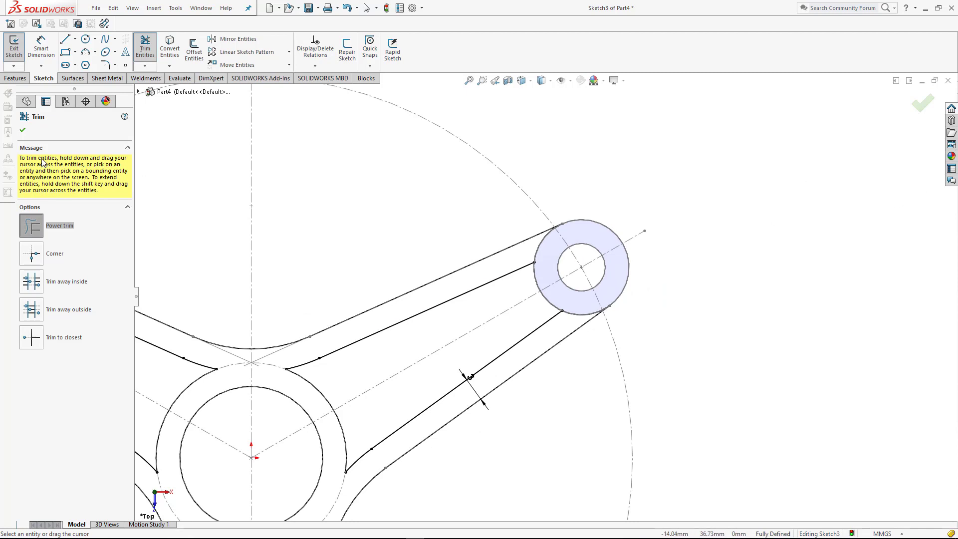
left_click(22, 130)
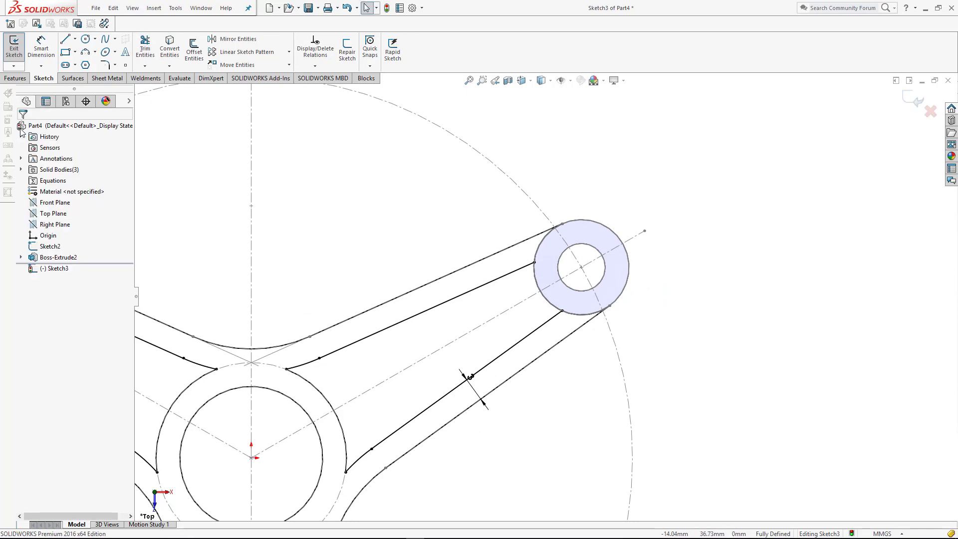
left_click(15, 79)
Step: Extrude the arm sketch region 5 mm with a Mid Plane end condition
left_click(19, 50)
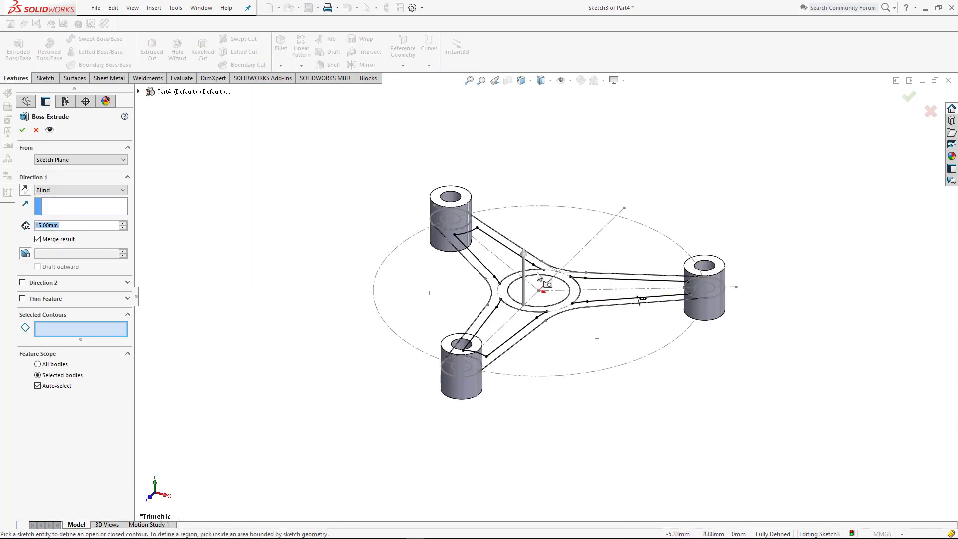
left_click(573, 289)
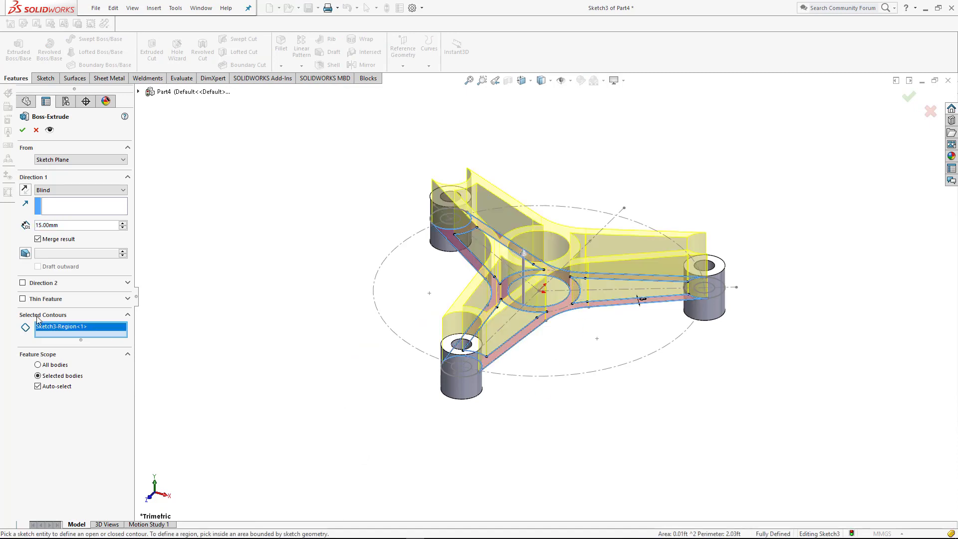
double_click(73, 226)
type("5ft")
key("BackSpace")
key("BackSpace")
key("Return")
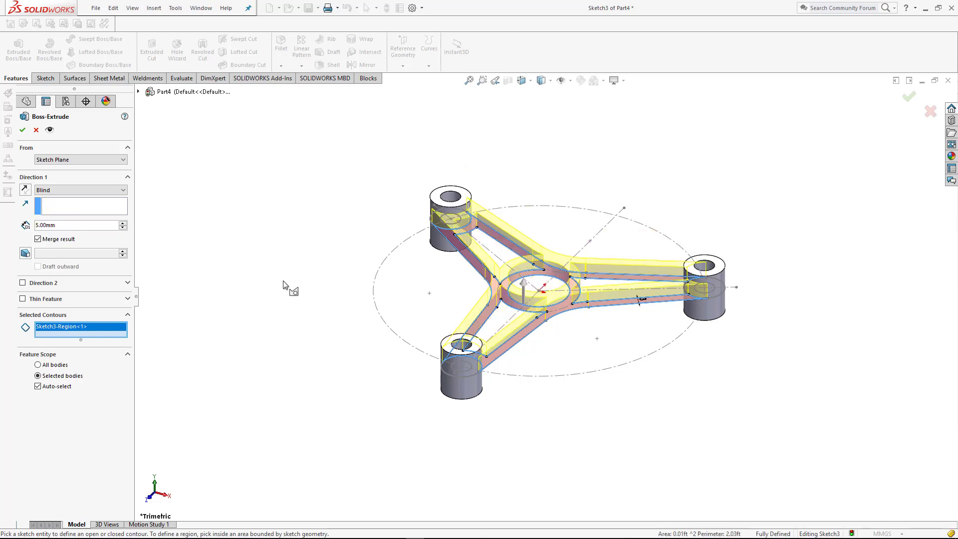
left_click(75, 189)
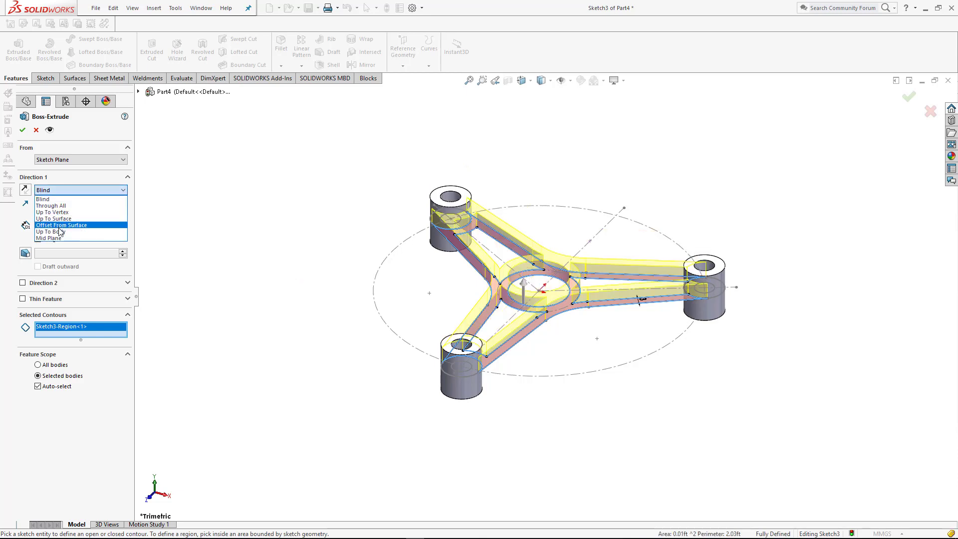
left_click(64, 238)
left_click(23, 130)
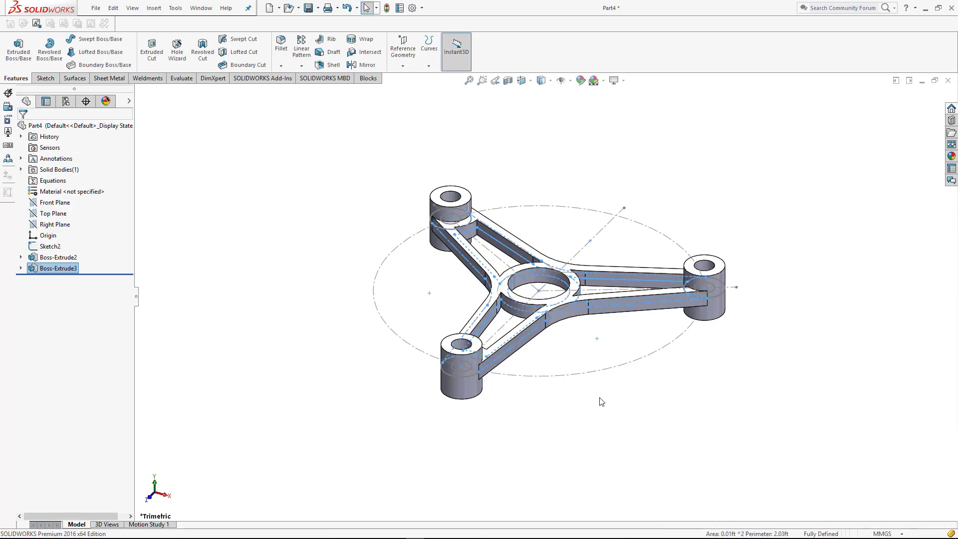
Step: Try a 2.4 mm fillet on the arm-to-boss vertical edge, then cancel it
scroll(457, 233, "down", 5)
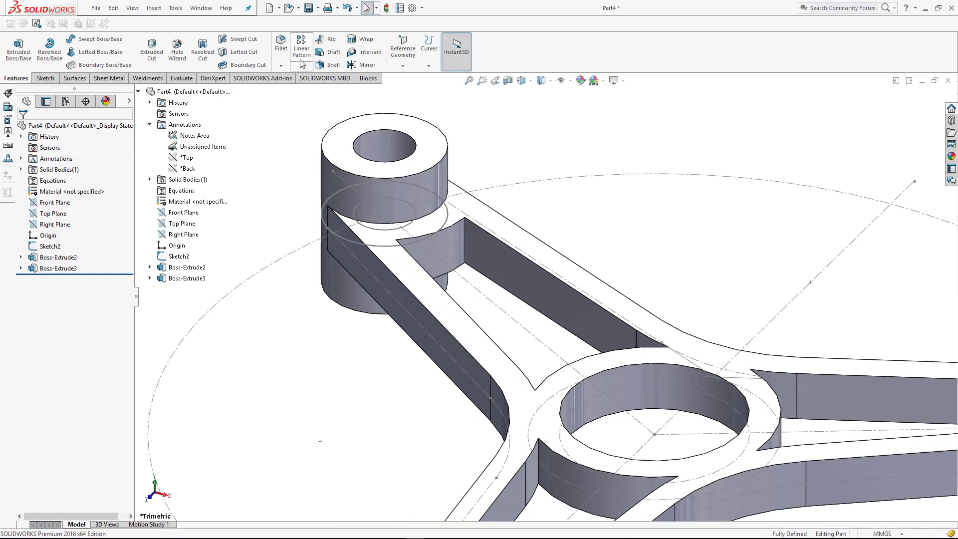
left_click(281, 44)
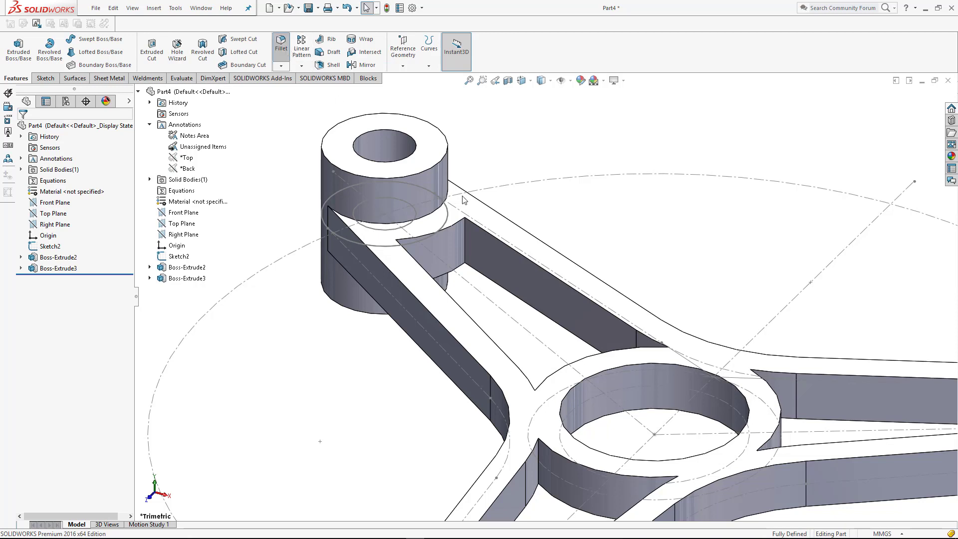
left_click(465, 231)
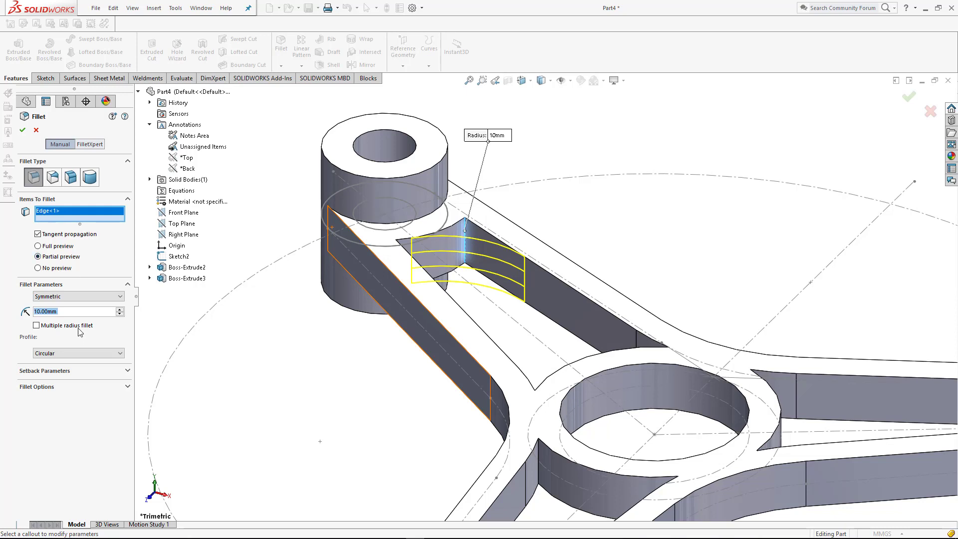
type("2.4")
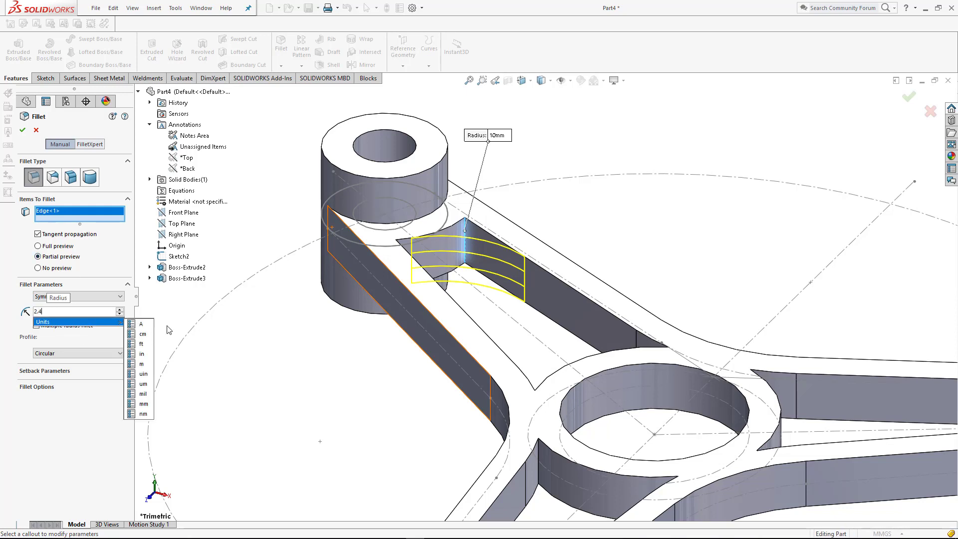
key("Return")
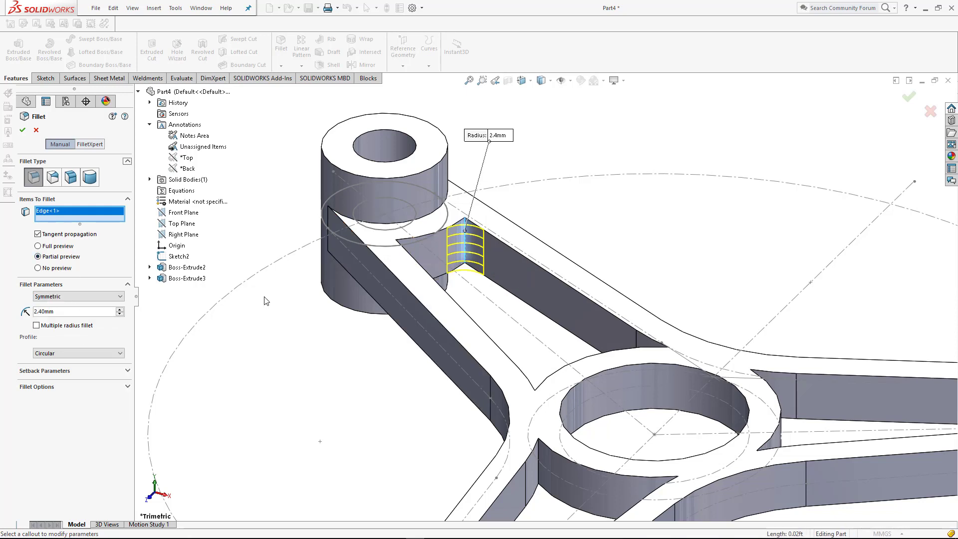
left_click(37, 130)
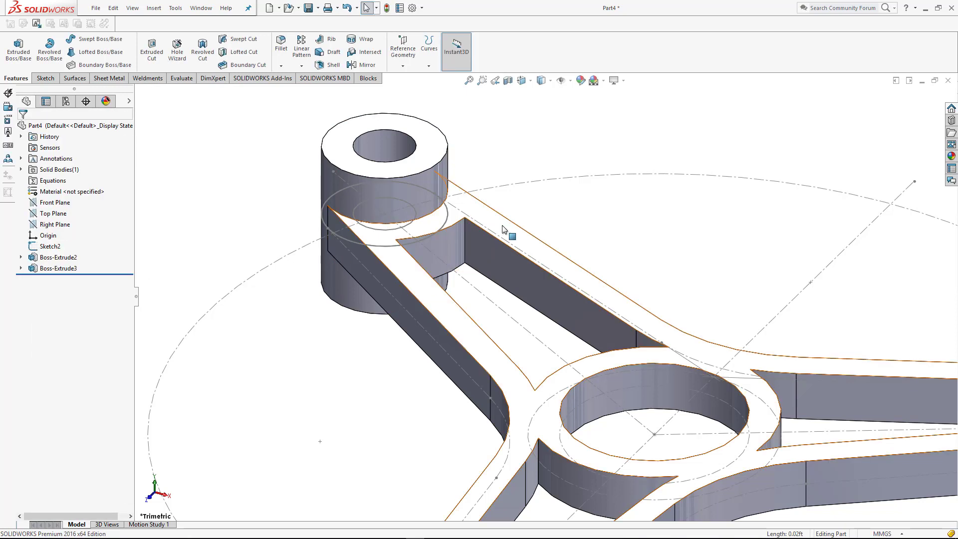
Step: Reselect the inner corner edge and restart the fillet, abandoning several attempts
left_click(466, 231)
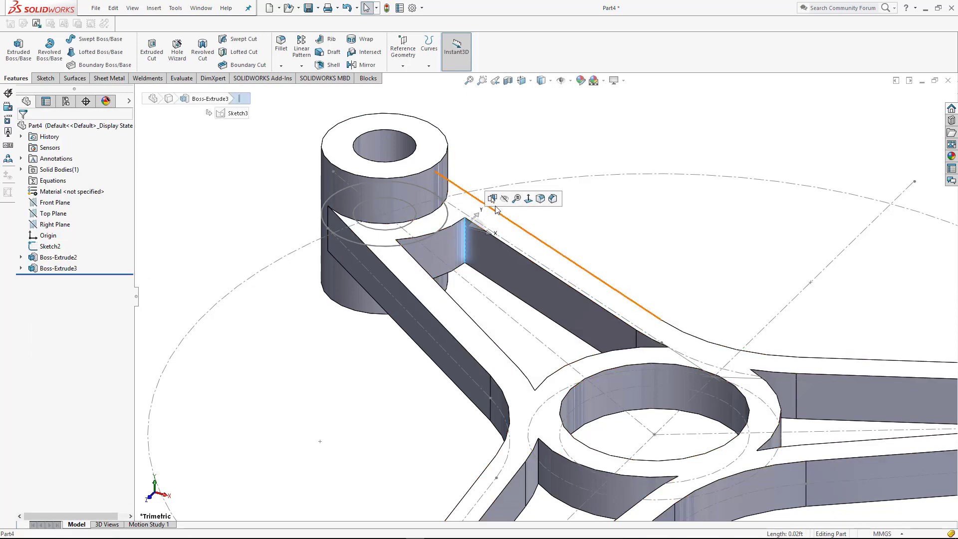
left_click(282, 46)
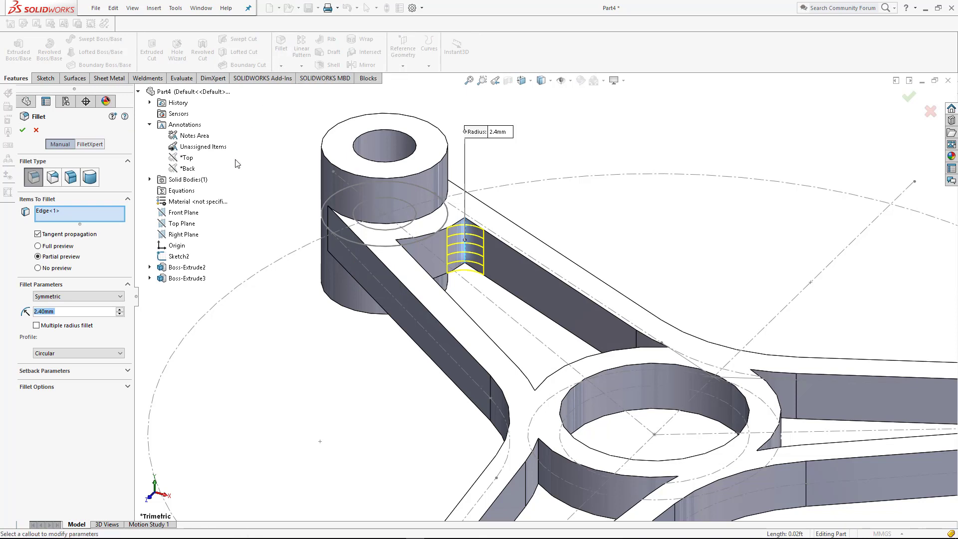
key("Escape")
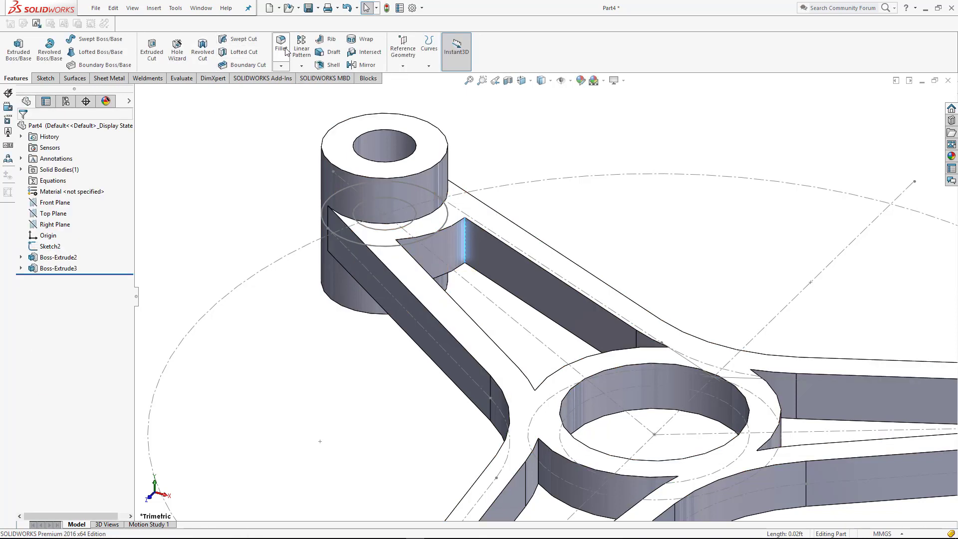
left_click(284, 48)
key("Escape")
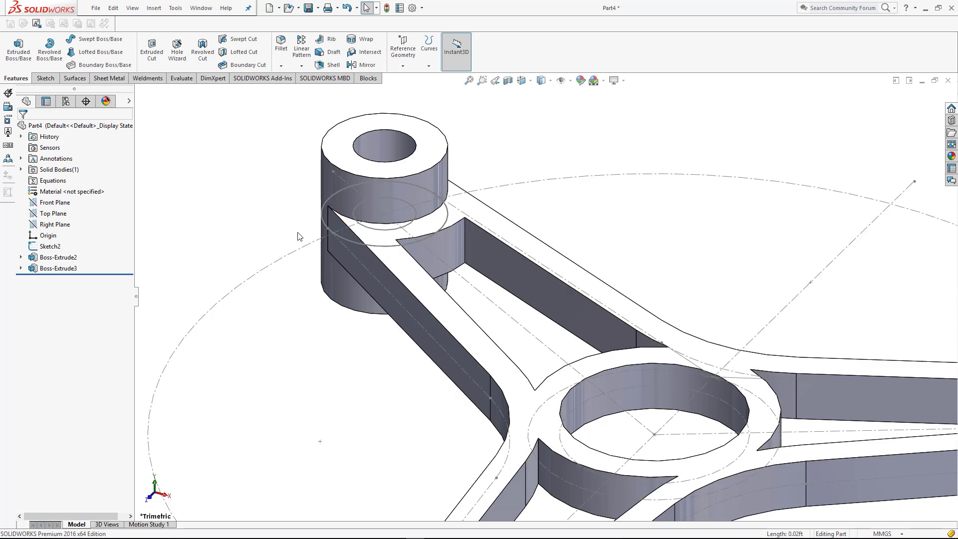
left_click(282, 45)
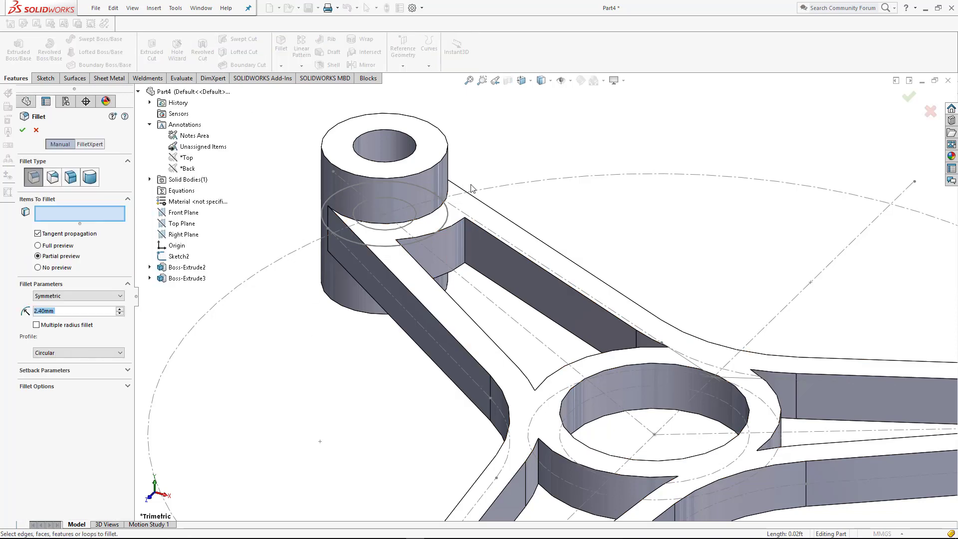
left_click(465, 233)
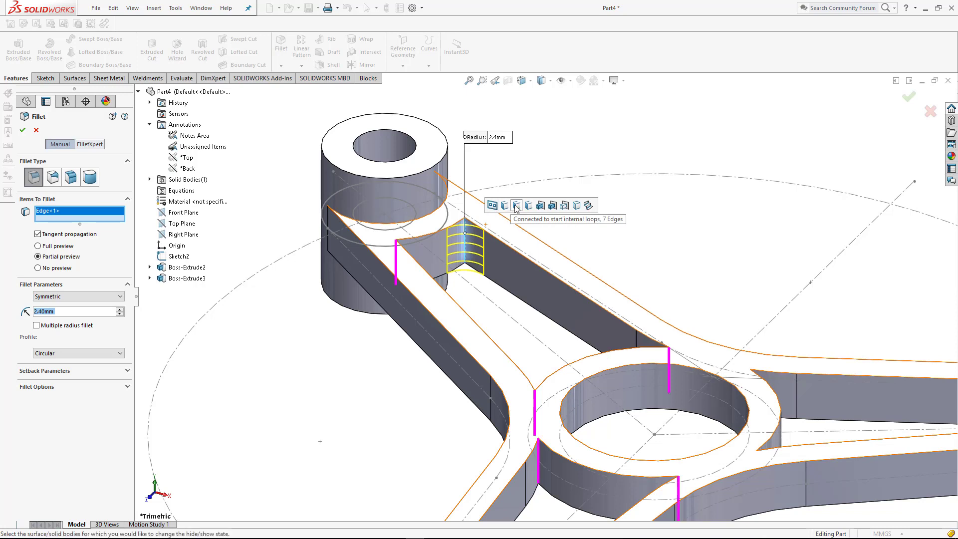
key("z")
key("z")
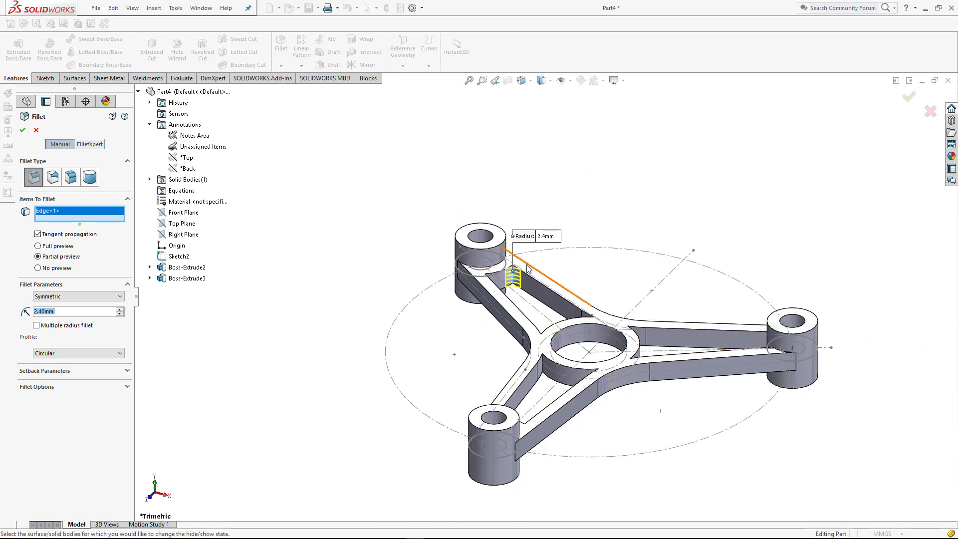
key("Escape")
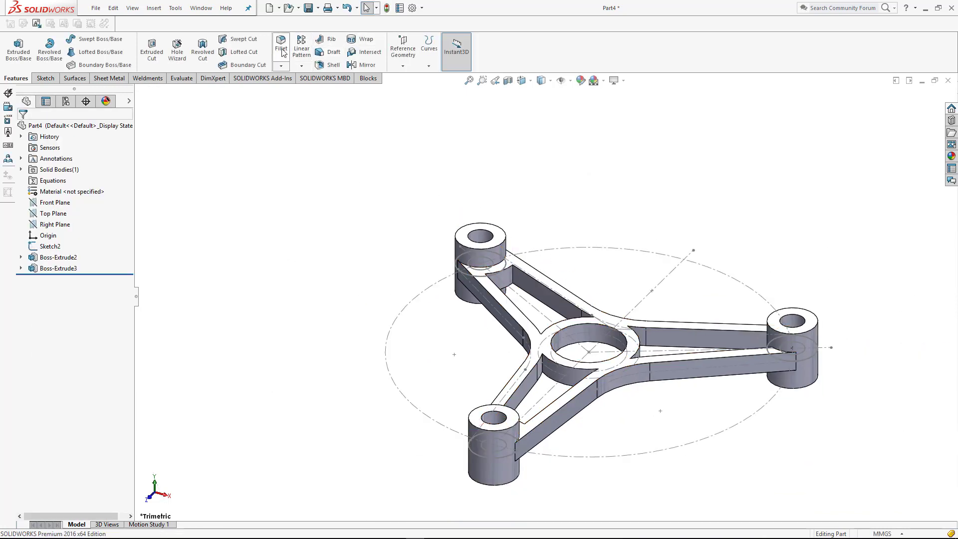
Step: Fillet all connected inner-loop corner edges of the arm openings at 2.4 mm
key("Return")
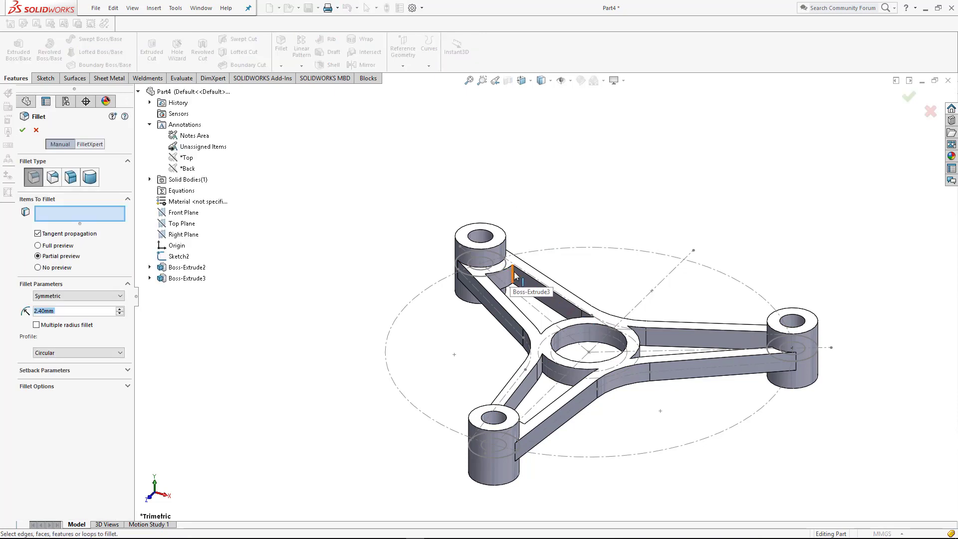
left_click(514, 276)
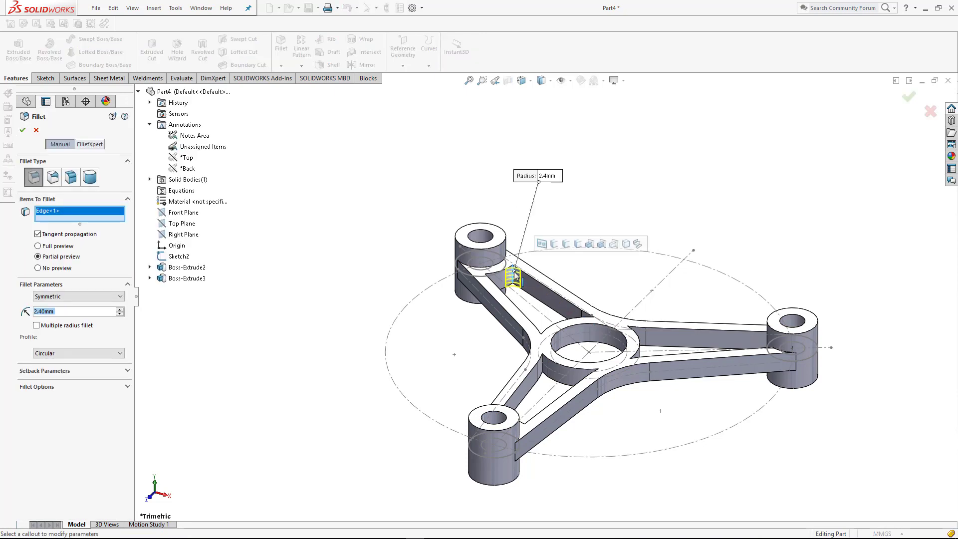
left_click(578, 245)
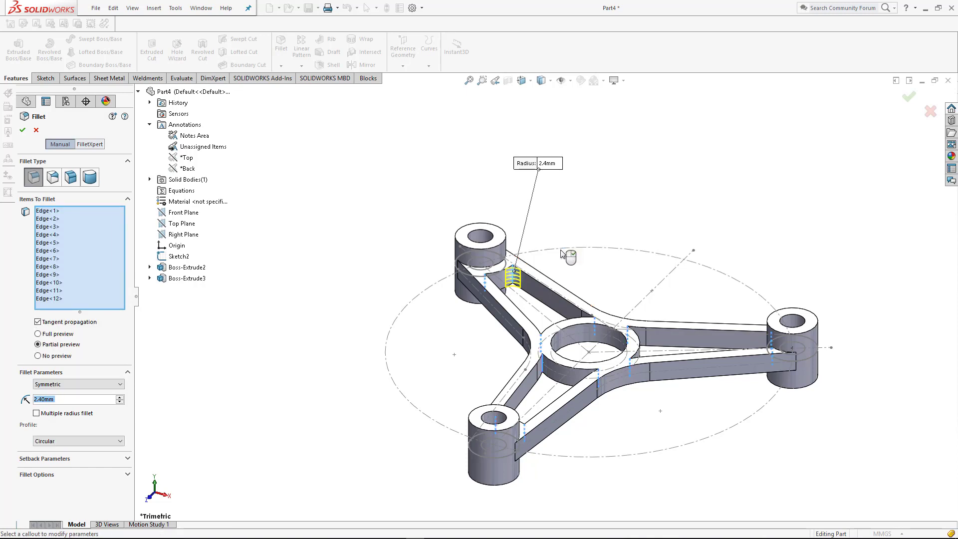
left_click(22, 130)
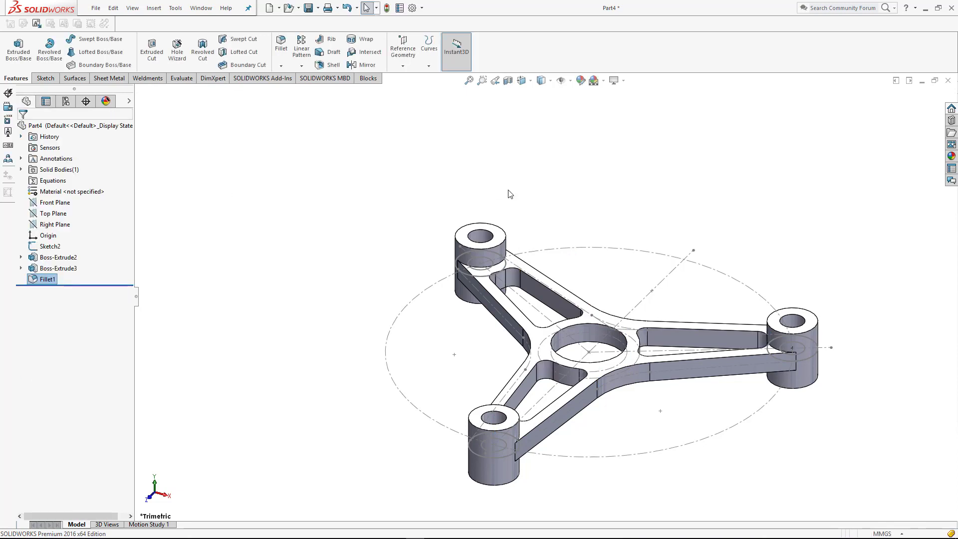
Step: Hide the sketch ellipse, construction lines and guide circles
left_click(622, 189)
middle_click_drag(723, 232, 733, 259)
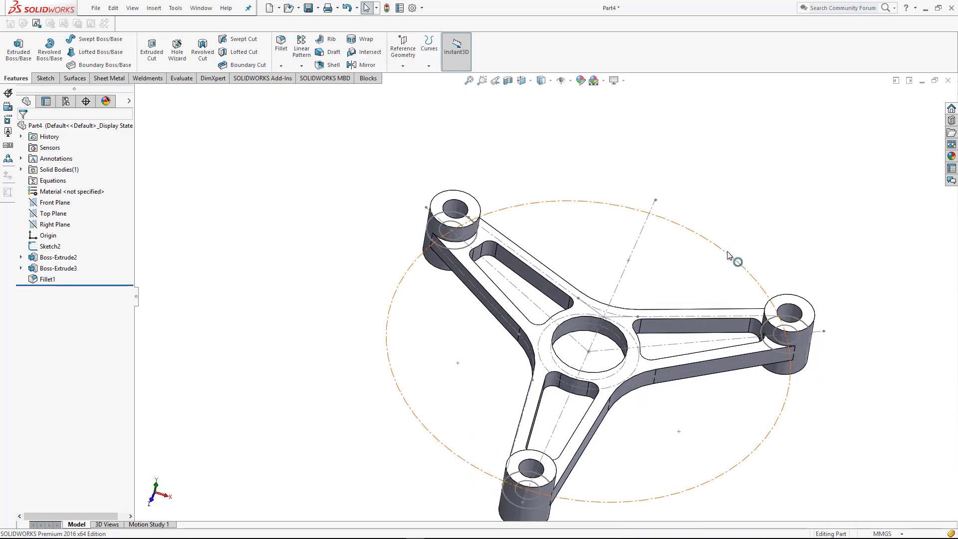
left_click(734, 260)
left_click(767, 221)
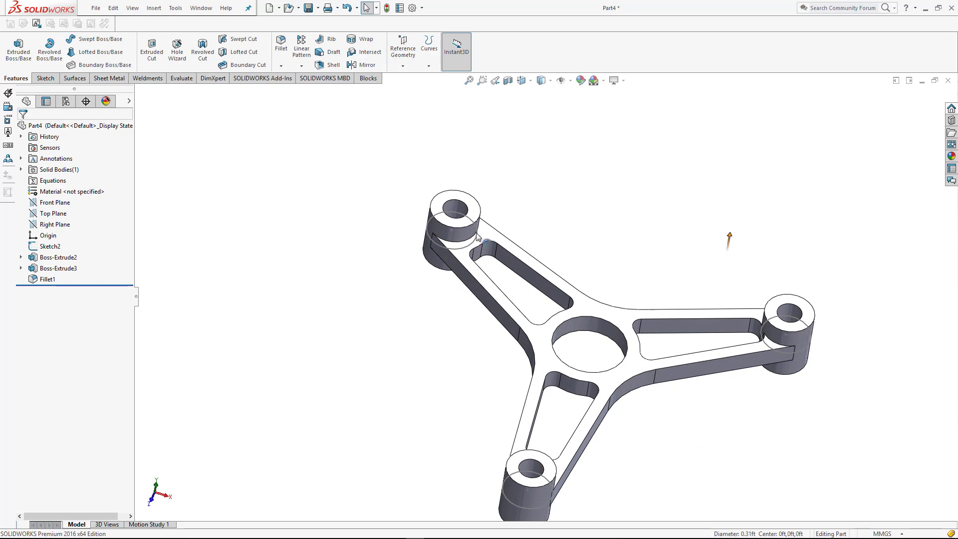
left_click(471, 251)
left_click(505, 215)
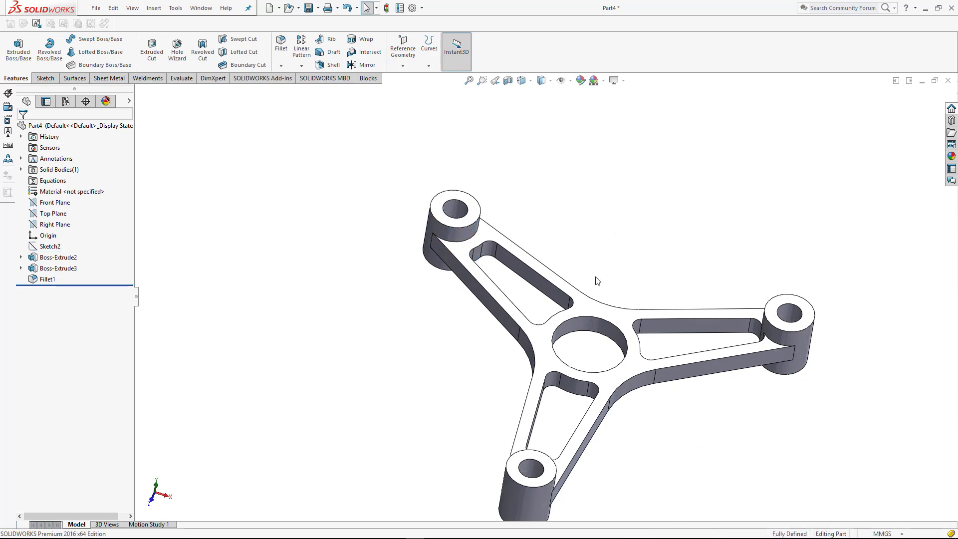
Step: Fillet the edges of the part's top and bottom faces with a 1 mm radius
left_click(281, 44)
left_click(604, 325)
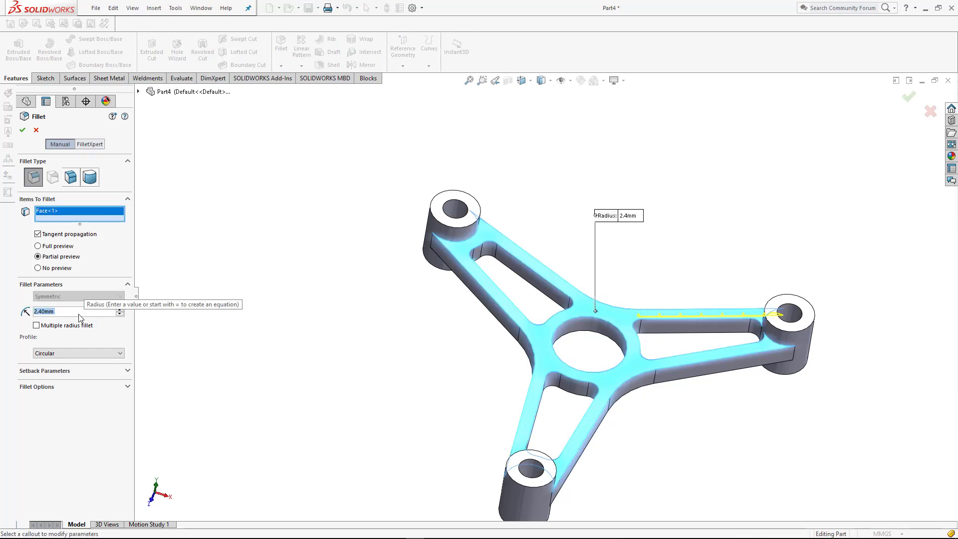
type("1")
key("Return")
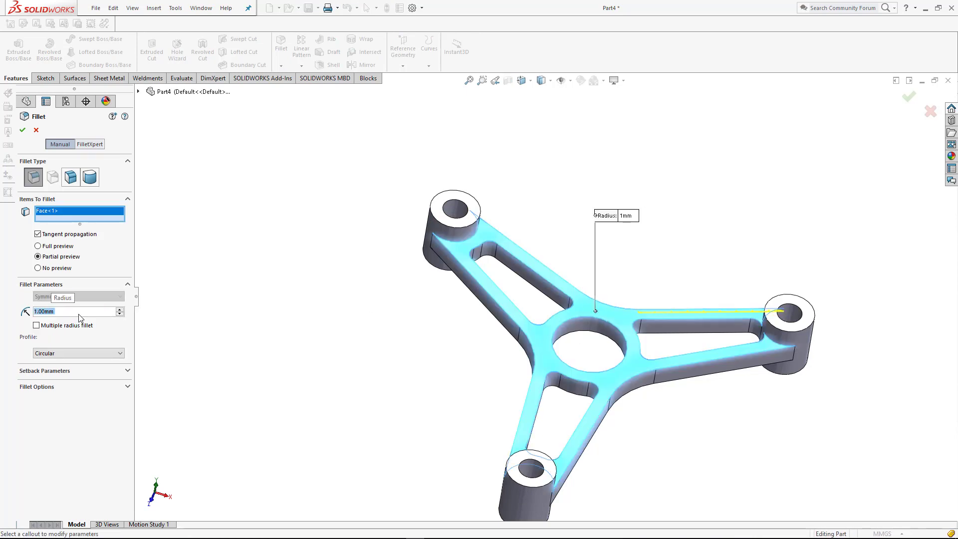
middle_click_drag(342, 341, 413, 258)
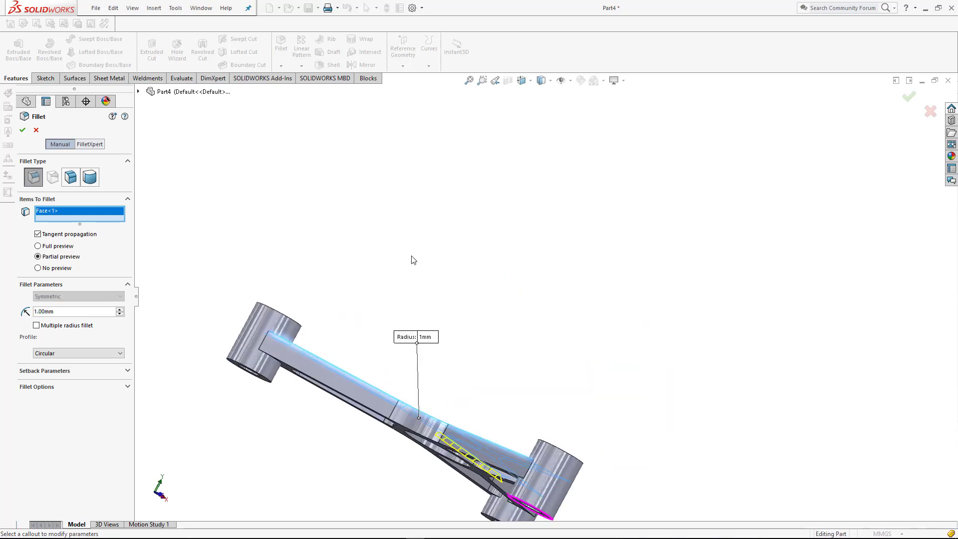
middle_click_drag(357, 439, 403, 435)
left_click(402, 433)
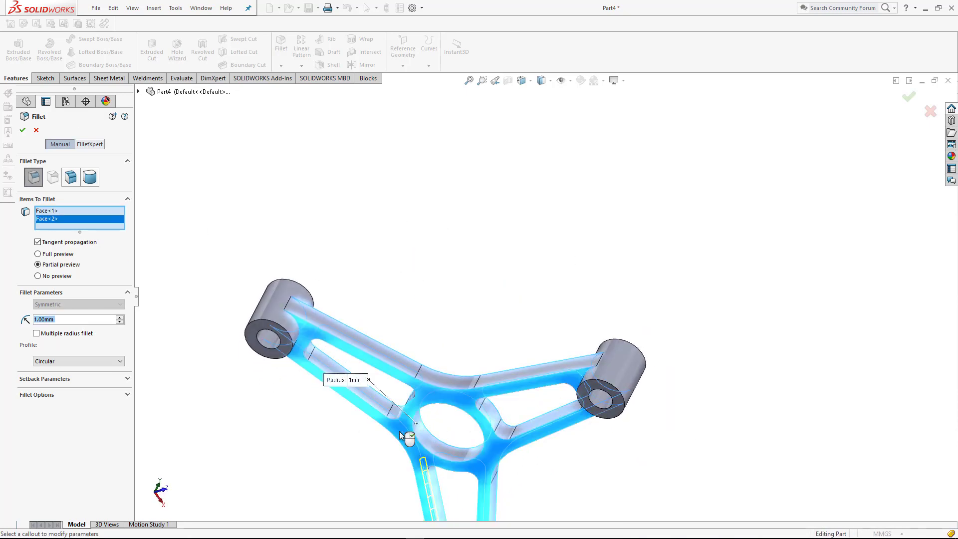
left_click(23, 130)
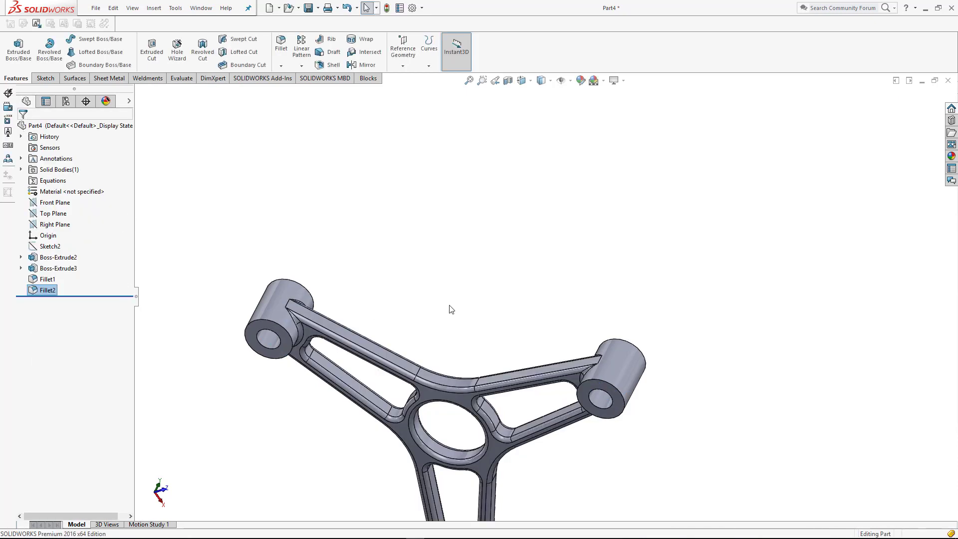
mouse_move(449, 310)
middle_mouse_down()
mouse_move(322, 393)
mouse_move(305, 429)
middle_mouse_up()
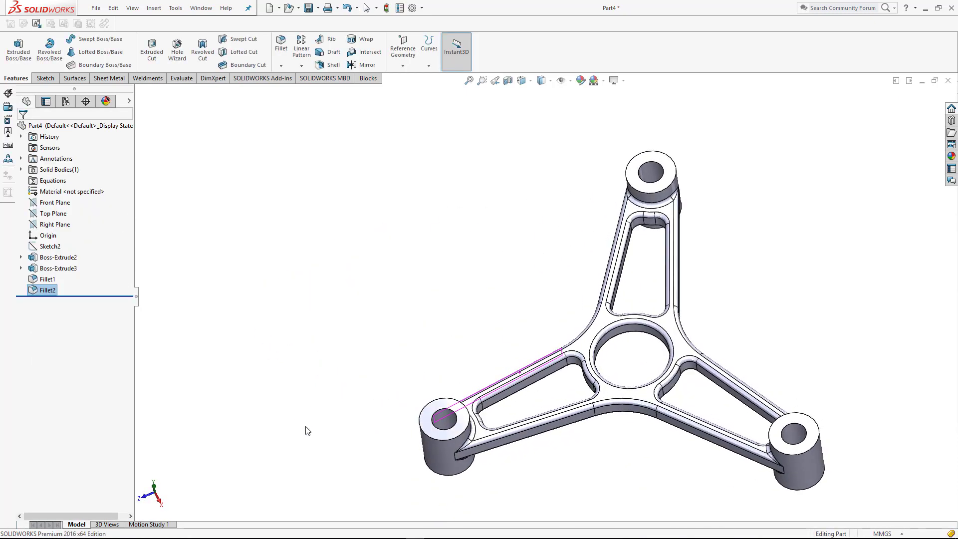
Step: Colour Fillet2's rounded faces dark yellow and return to the isometric view
left_click(39, 291)
left_click(79, 275)
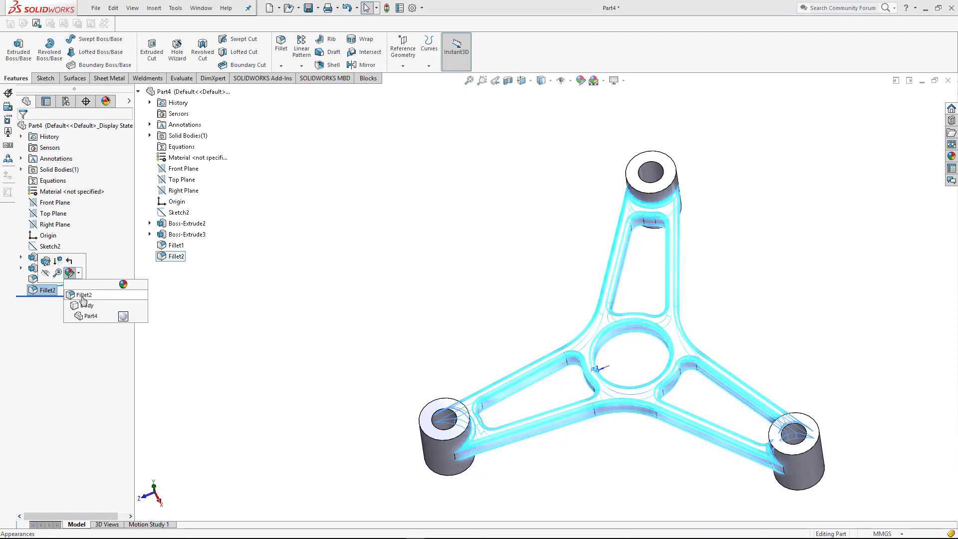
left_click(83, 301)
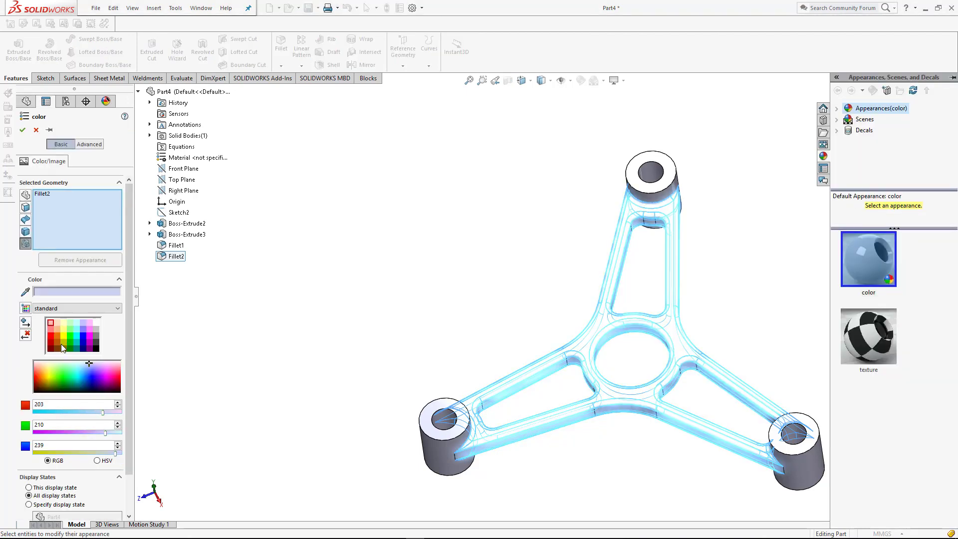
left_click(61, 342)
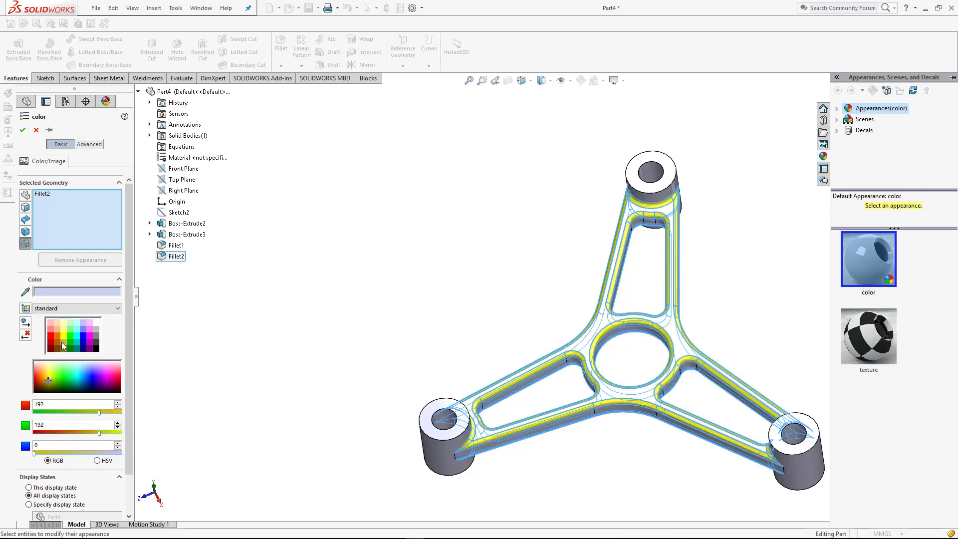
left_click(22, 130)
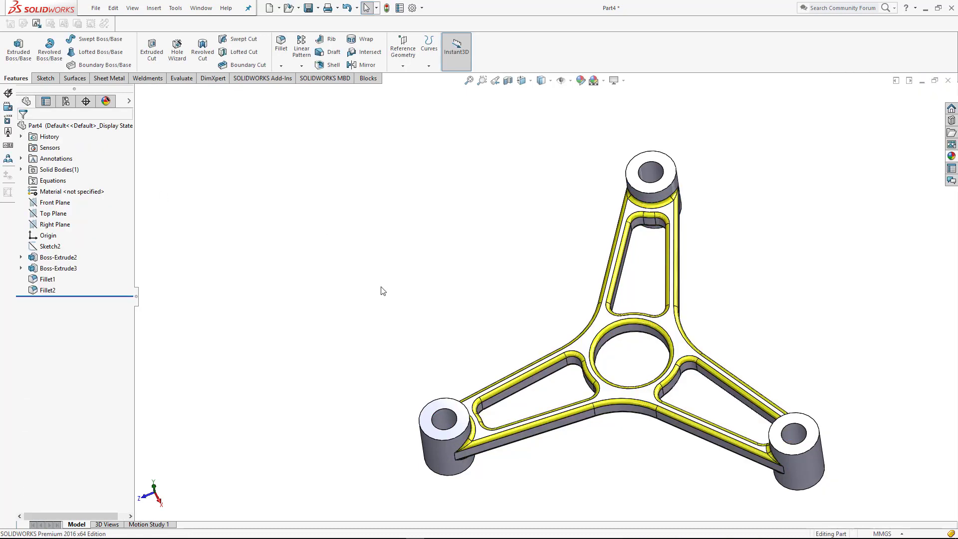
key("ctrl+7")
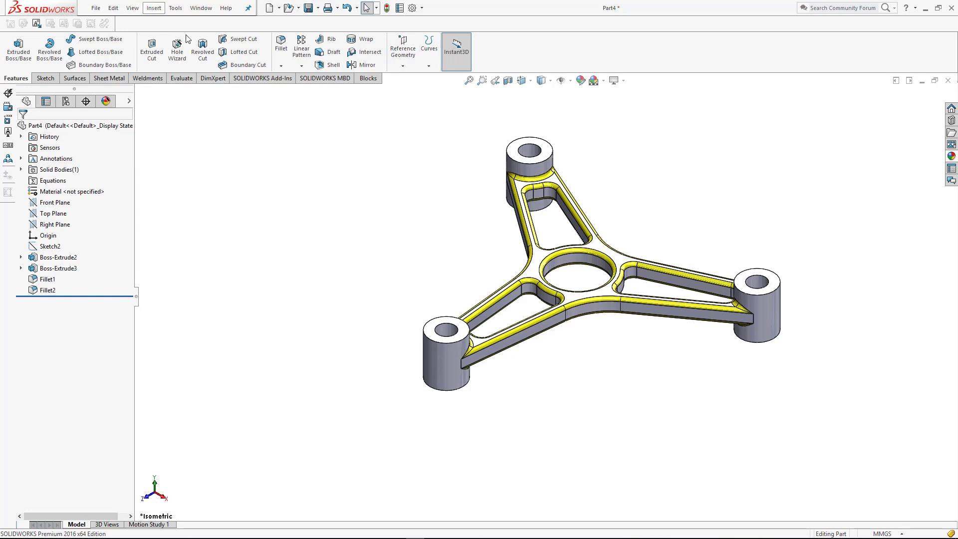
left_click(281, 66)
Step: Chamfer the top edges of the three boss holes at 2 mm × 45°
left_click(295, 97)
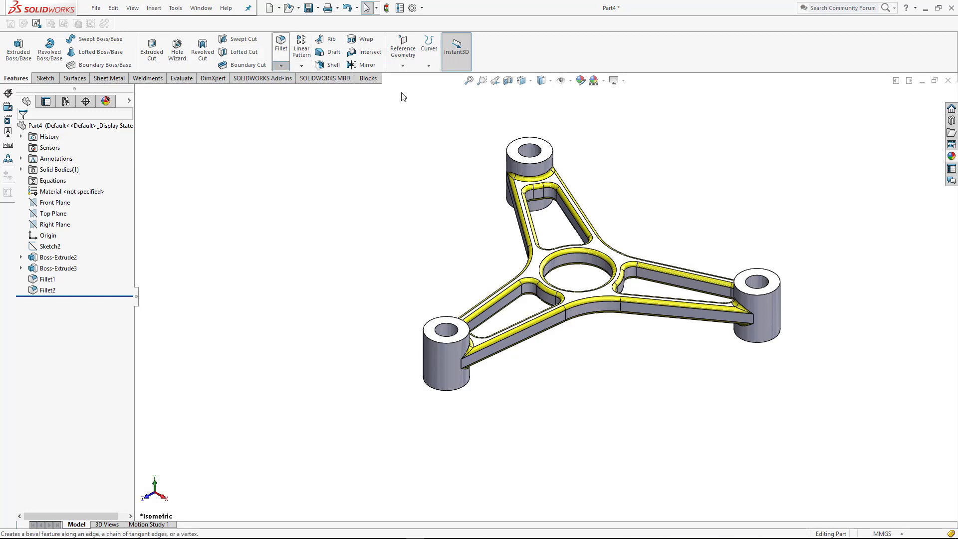
left_click(538, 145)
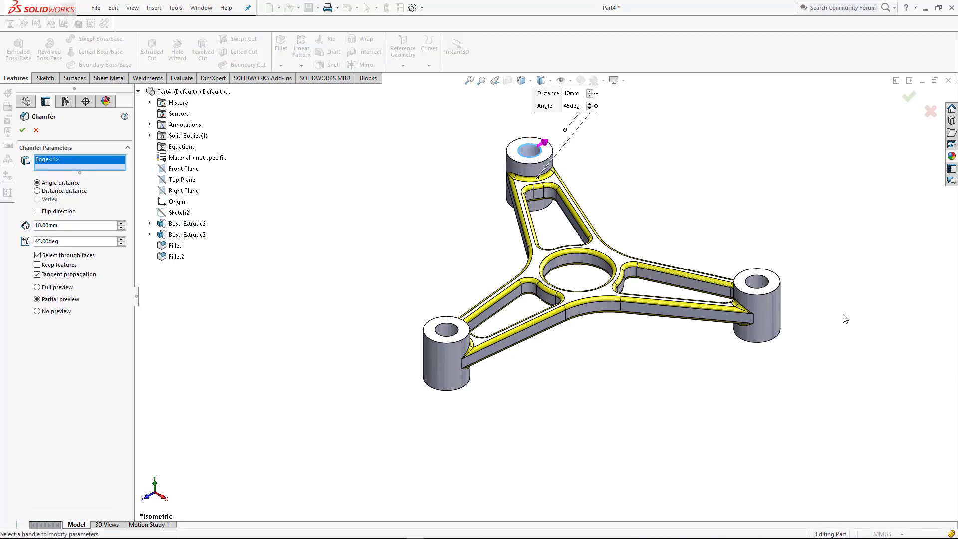
left_click(771, 286)
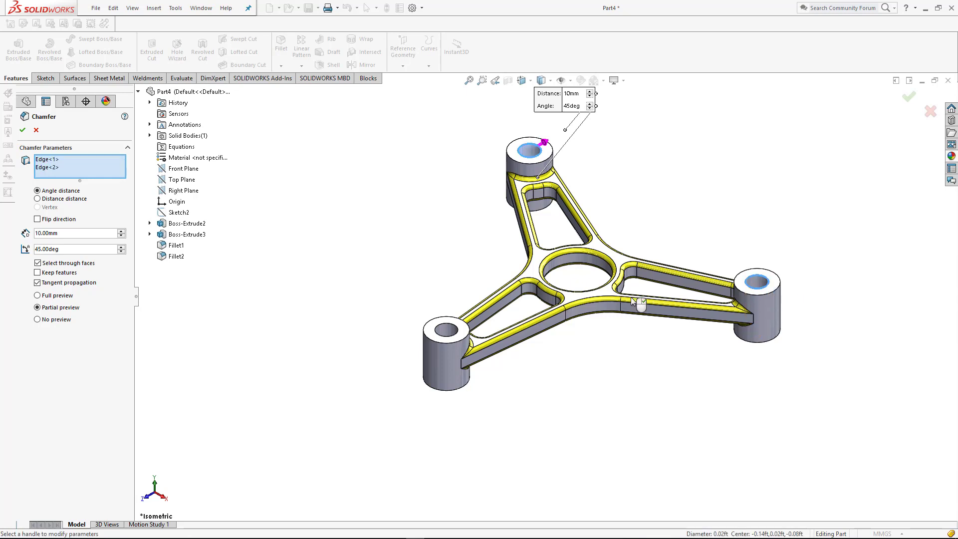
left_click(459, 334)
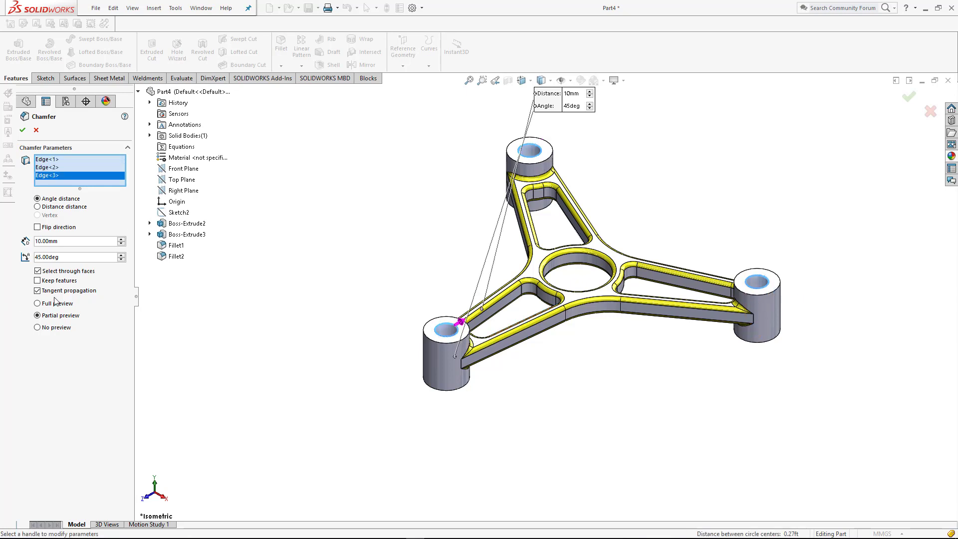
left_click_drag(67, 245, 1, 245)
type("3")
key("Return")
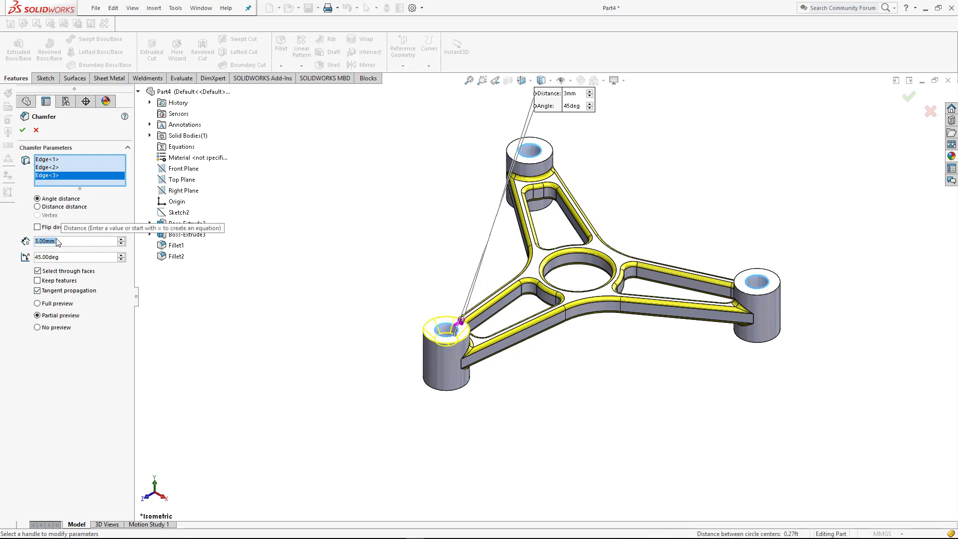
type("2m")
key("Return")
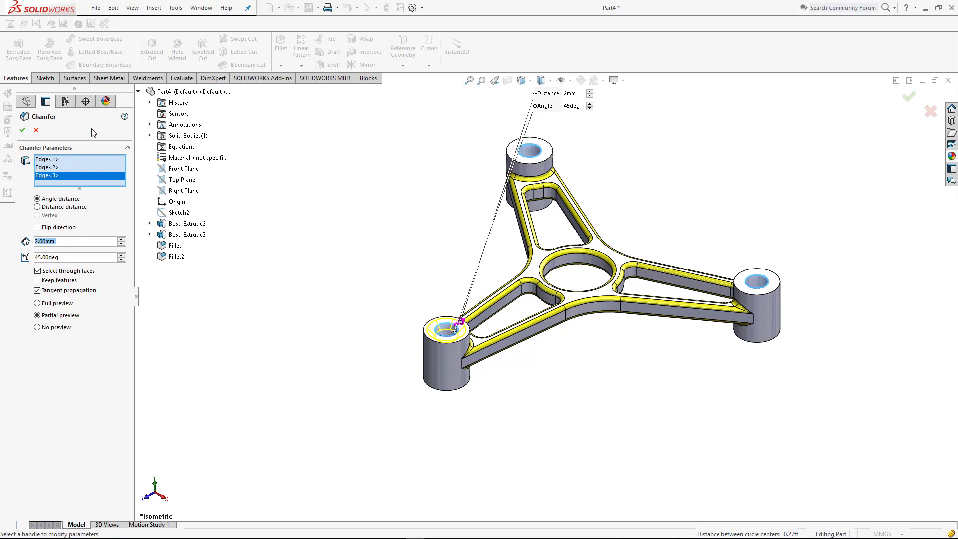
left_click(22, 130)
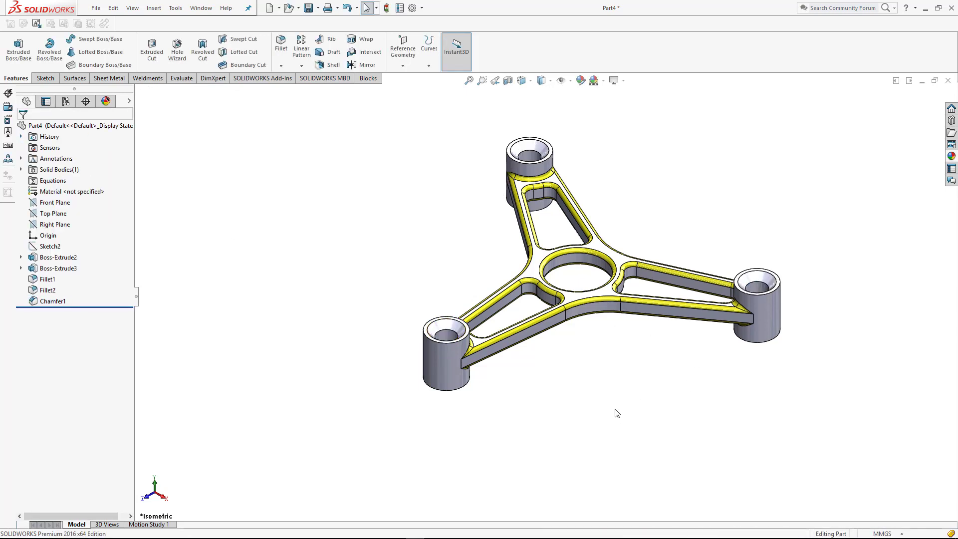
middle_click_drag(618, 412, 720, 211)
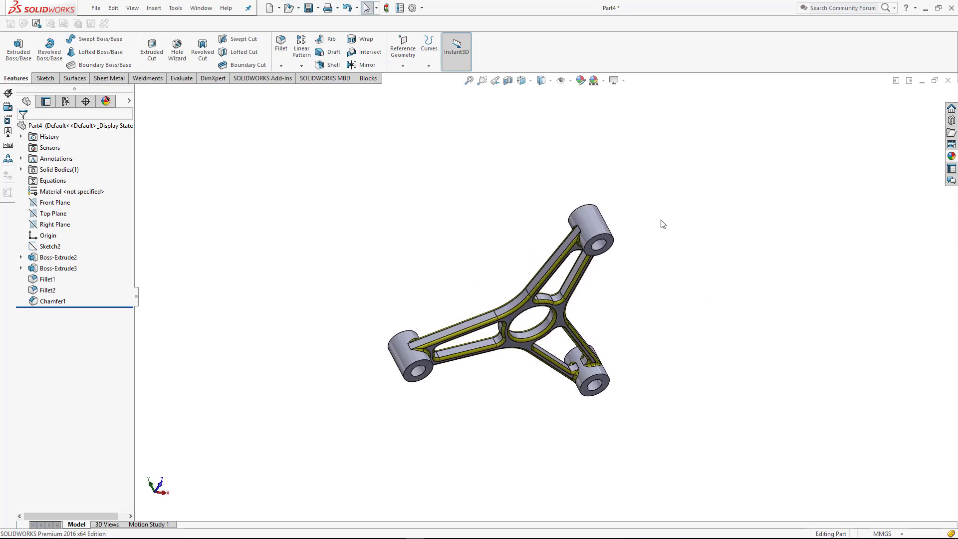
Step: Chamfer the three boss hole edges on the underside at 1 mm × 45°
scroll(604, 247, "down", 4)
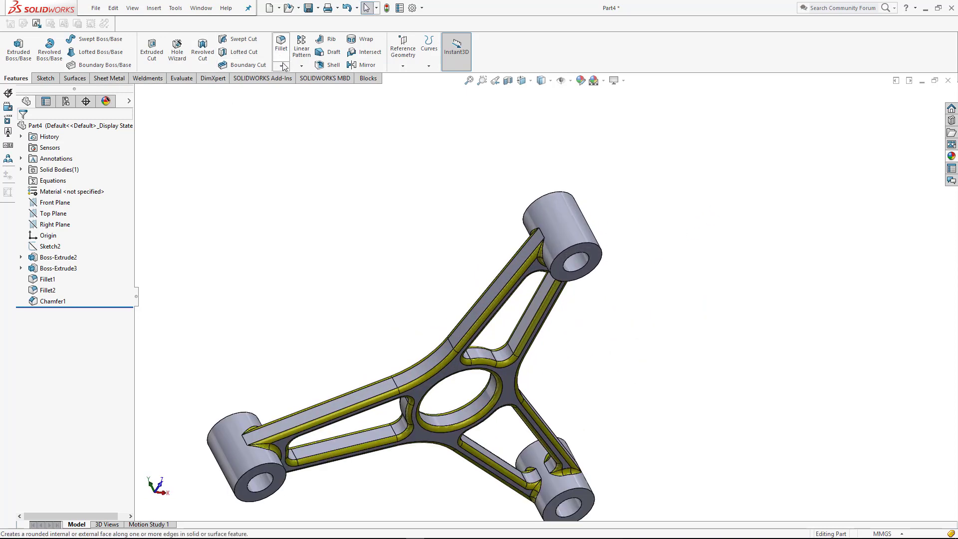
left_click(281, 65)
left_click(299, 96)
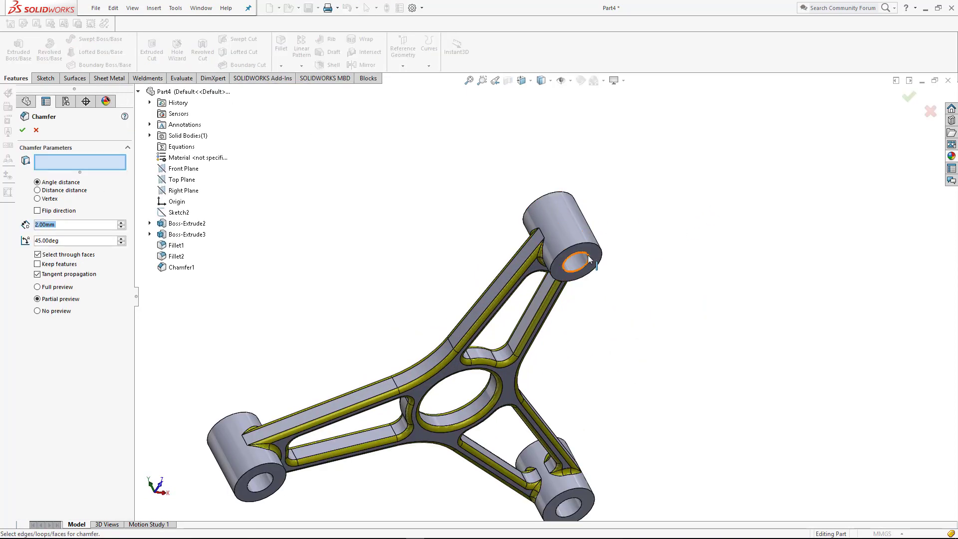
left_click(566, 265)
left_click(584, 506)
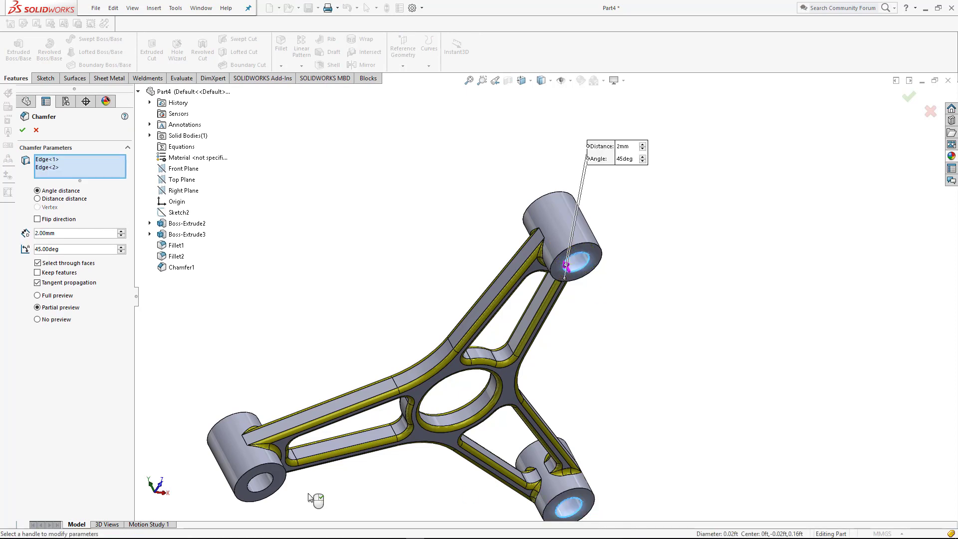
left_click(250, 485)
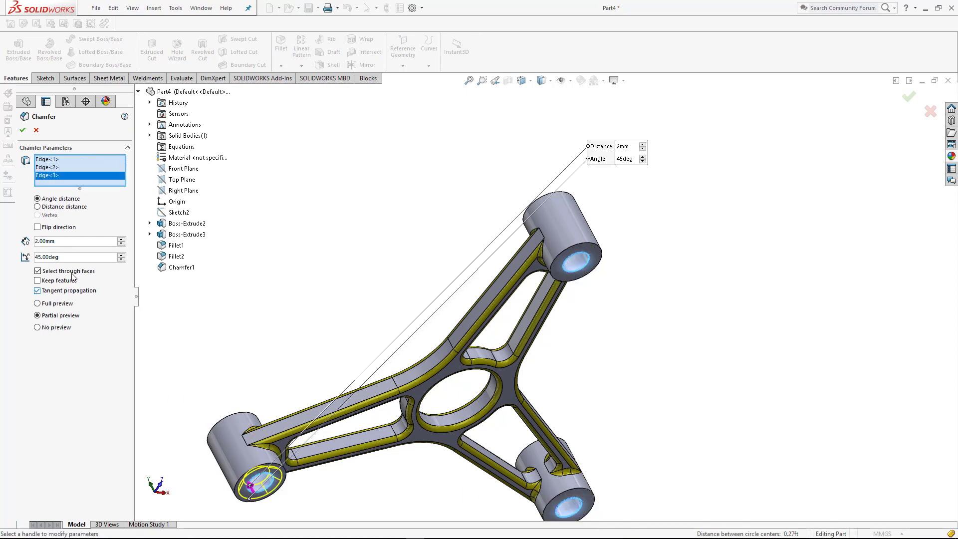
double_click(64, 241)
type("1")
key("Return")
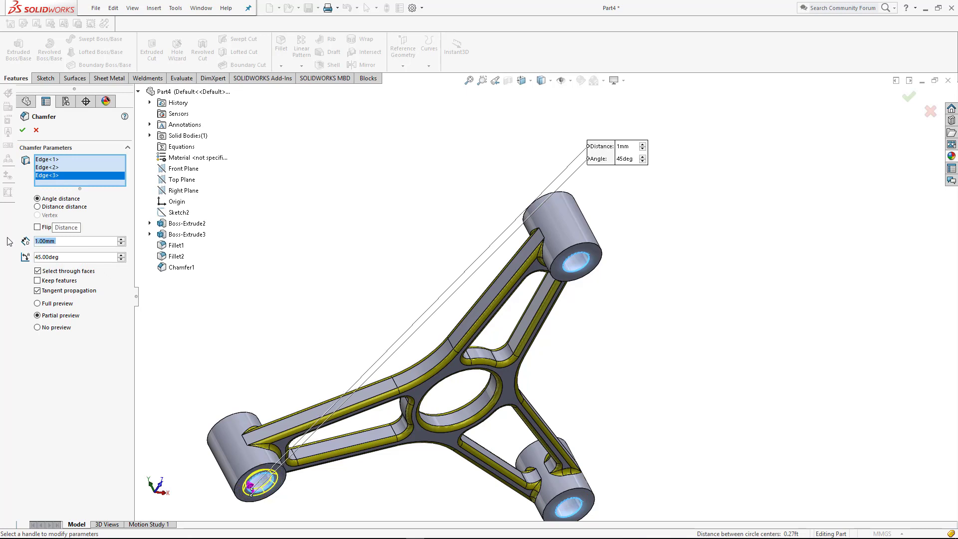
left_click(23, 130)
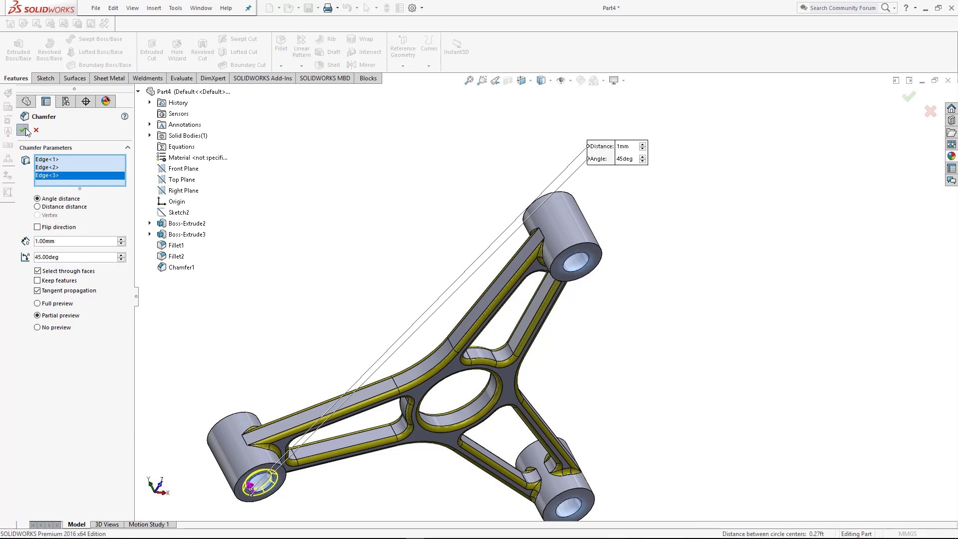
key("Escape")
Step: Give Chamfer1's bevelled hole faces a dark red appearance
key("ctrl+7")
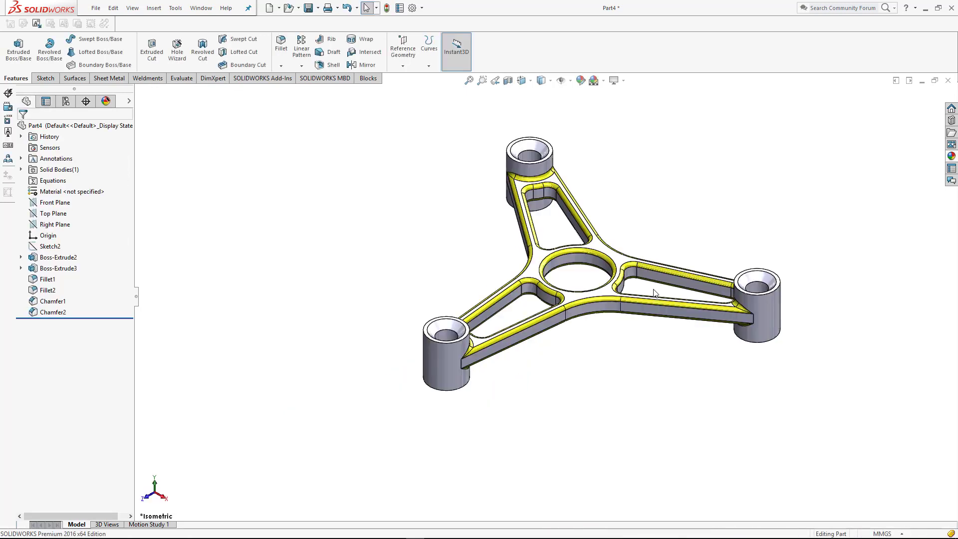
left_click(43, 302)
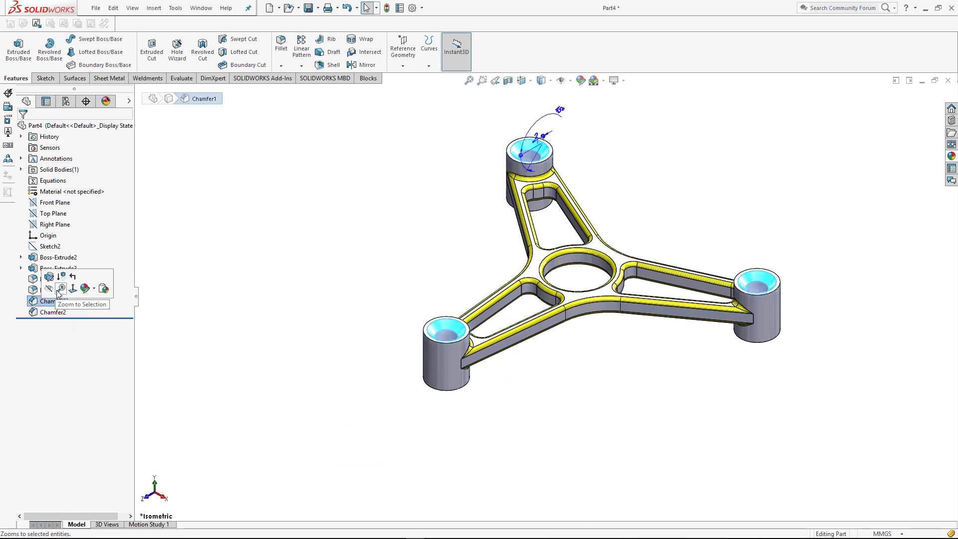
left_click(85, 288)
left_click(115, 322)
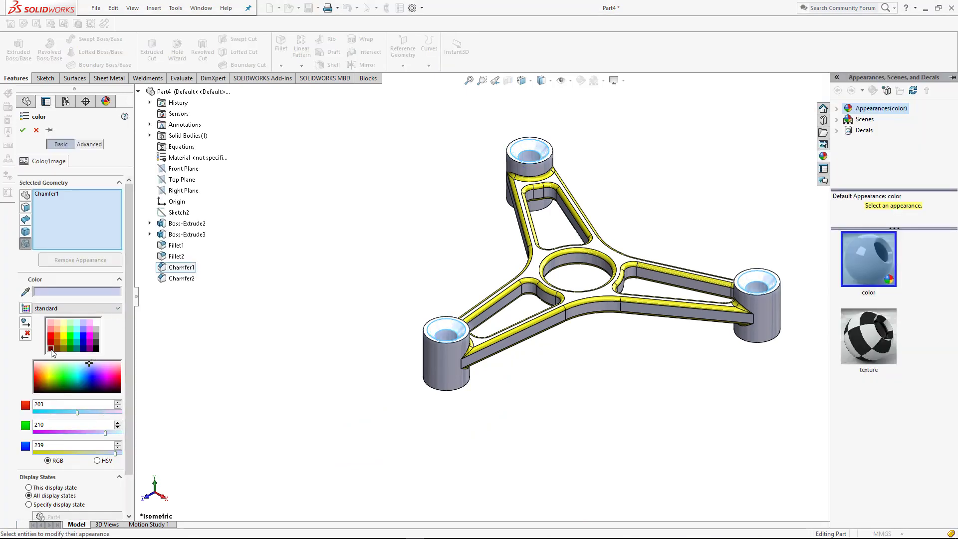
left_click(51, 349)
left_click(23, 130)
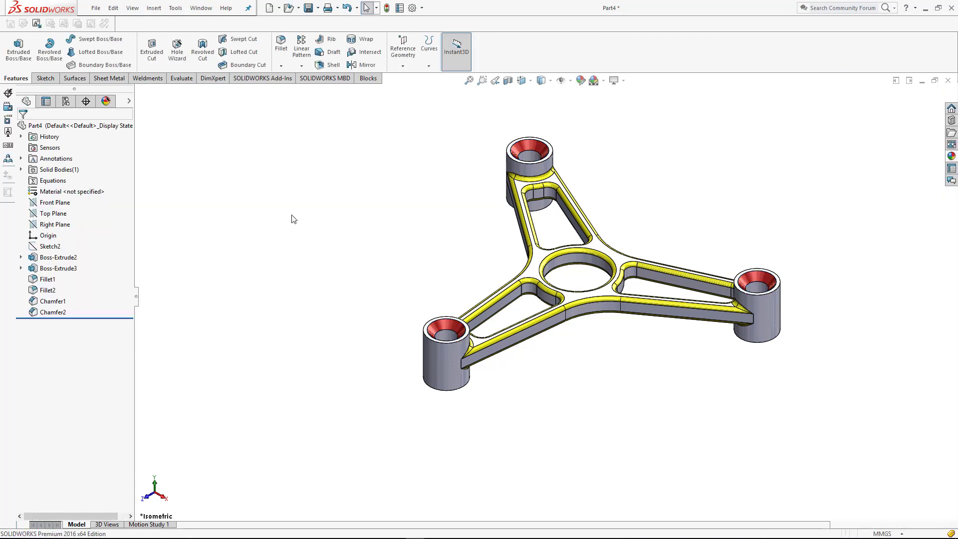
Step: Apply the polished steel metal appearance to the whole part
left_click(952, 156)
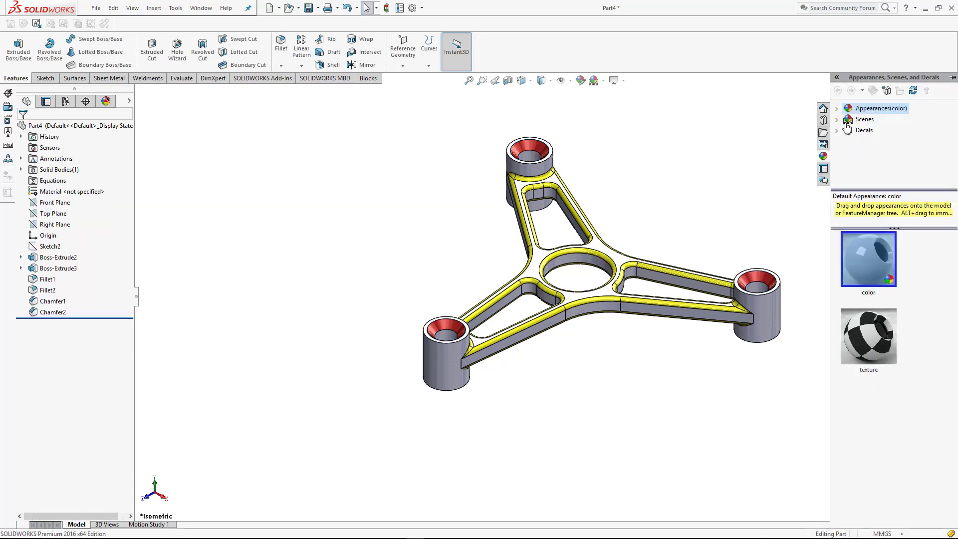
left_click(841, 109)
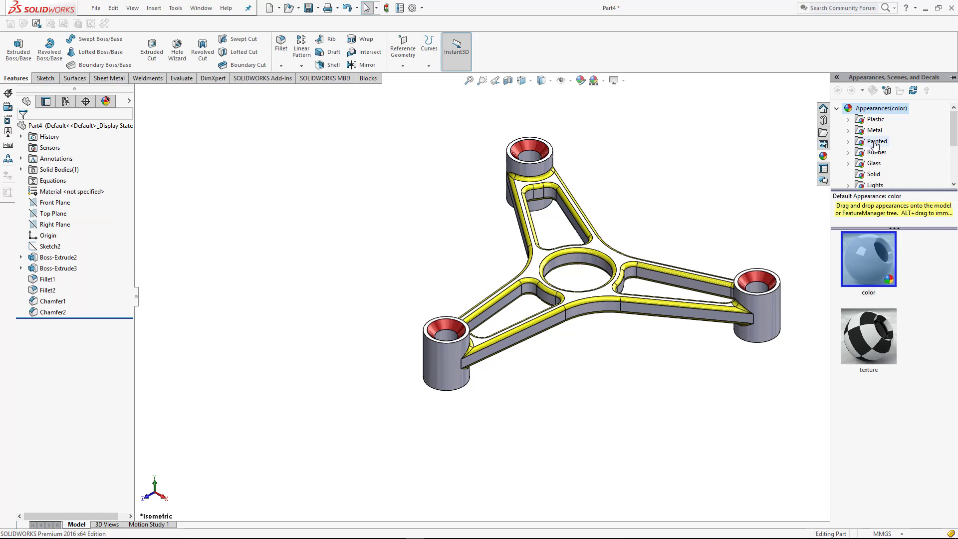
left_click(852, 132)
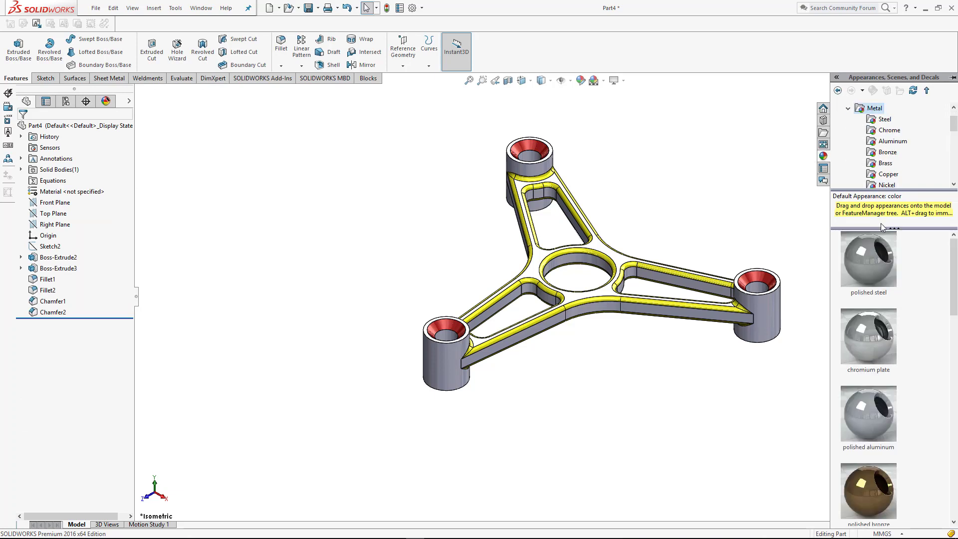
left_click_drag(868, 272, 768, 312)
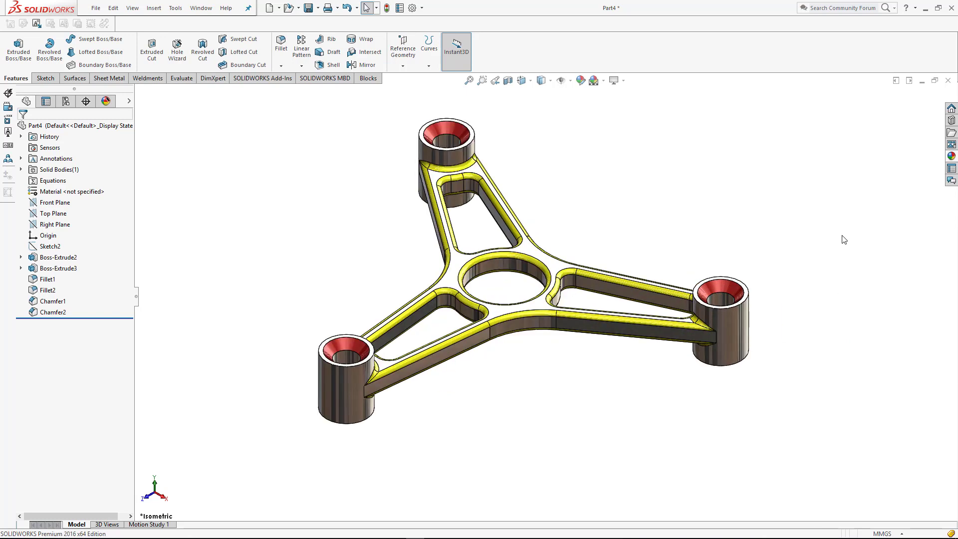
scroll(843, 239, "down", 2)
Step: Turn on Shadows In Shaded Mode for the display
left_click(624, 80)
left_click(629, 105)
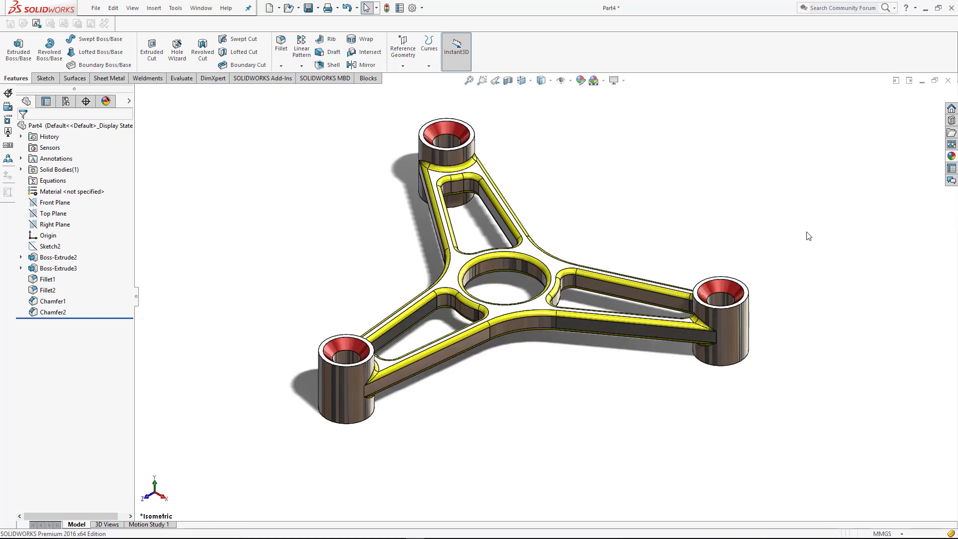
scroll(809, 236, "down", 1)
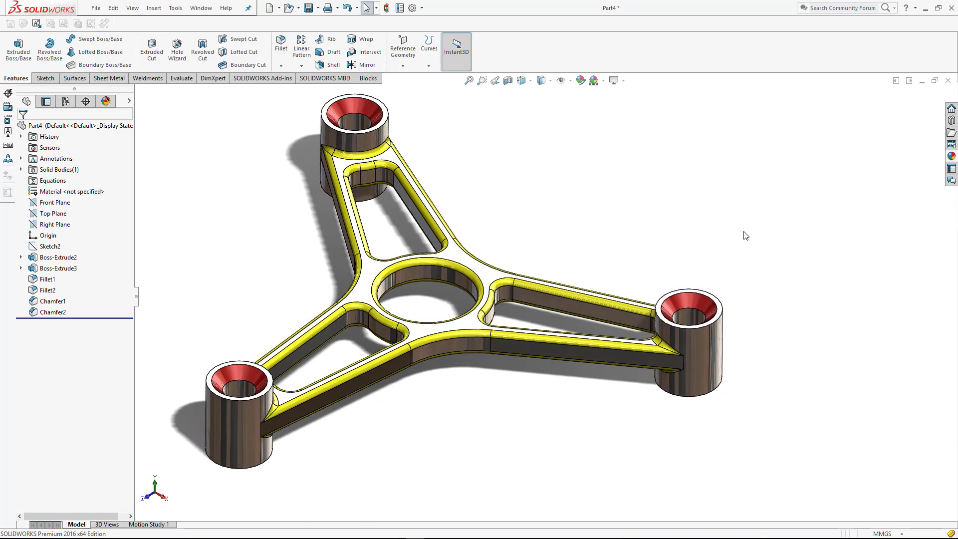
scroll(746, 234, "up", 2)
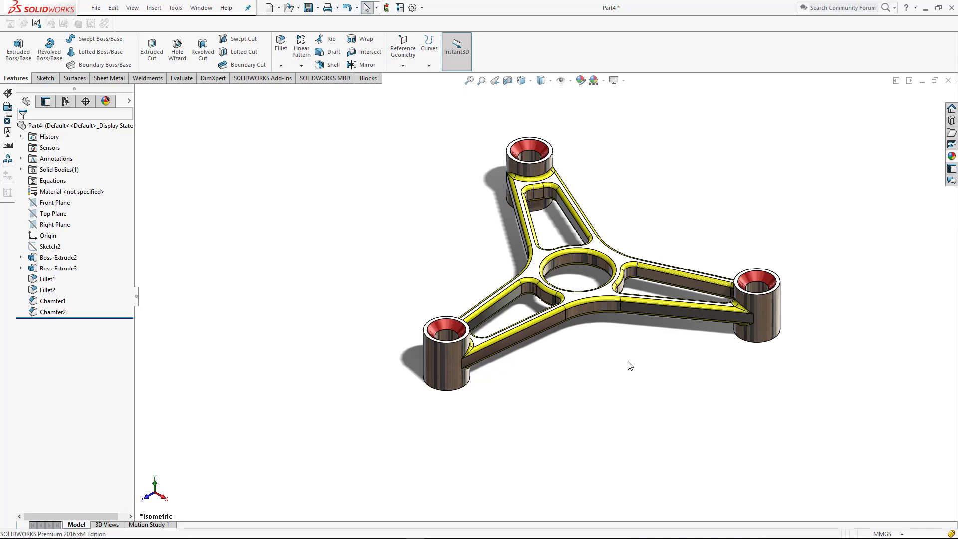
Step: Start a face appearance on the centre hole face and add the three boss hole faces
left_click(568, 260)
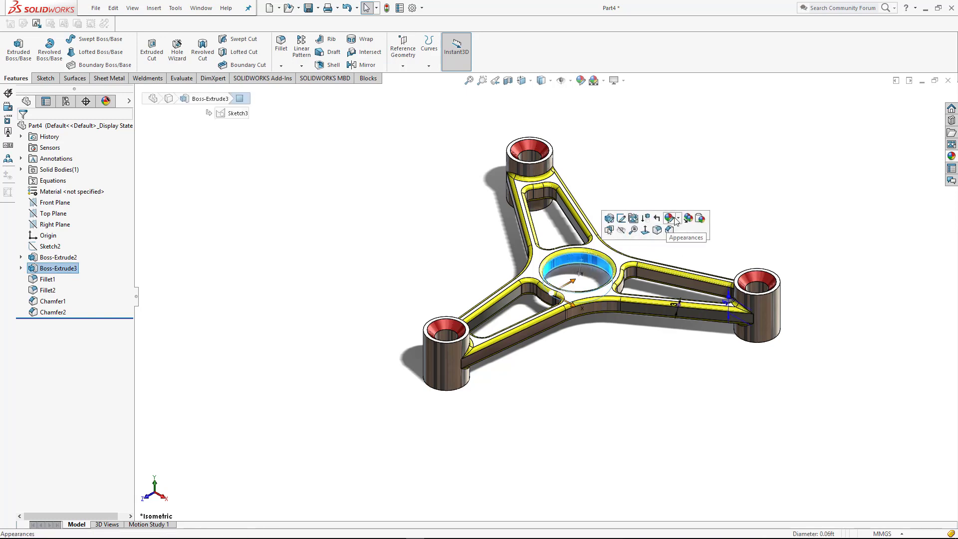
left_click(678, 219)
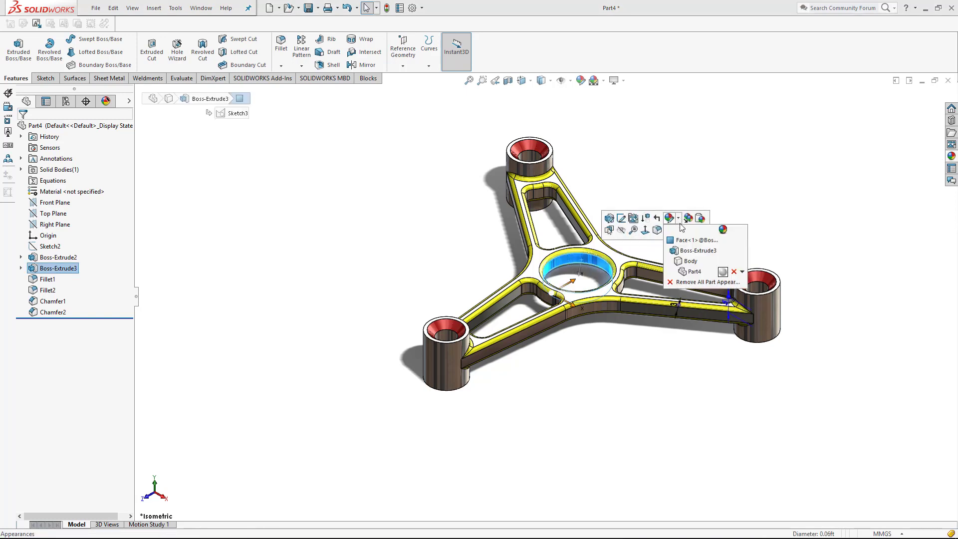
left_click(694, 240)
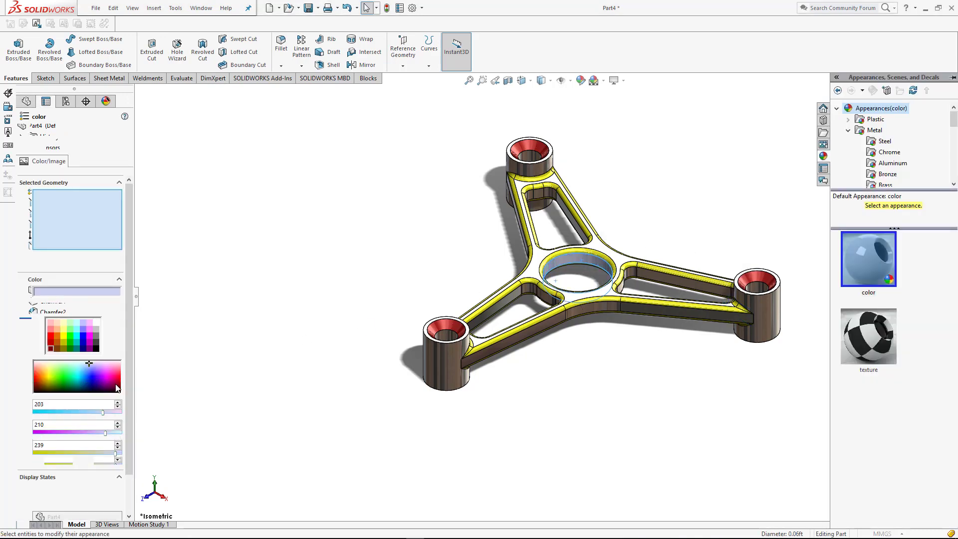
left_click(97, 348)
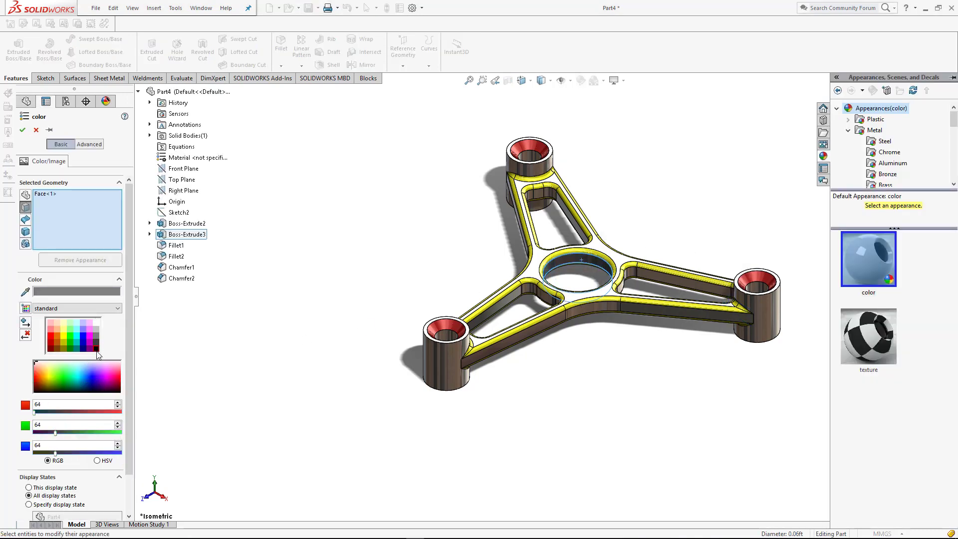
left_click(525, 165)
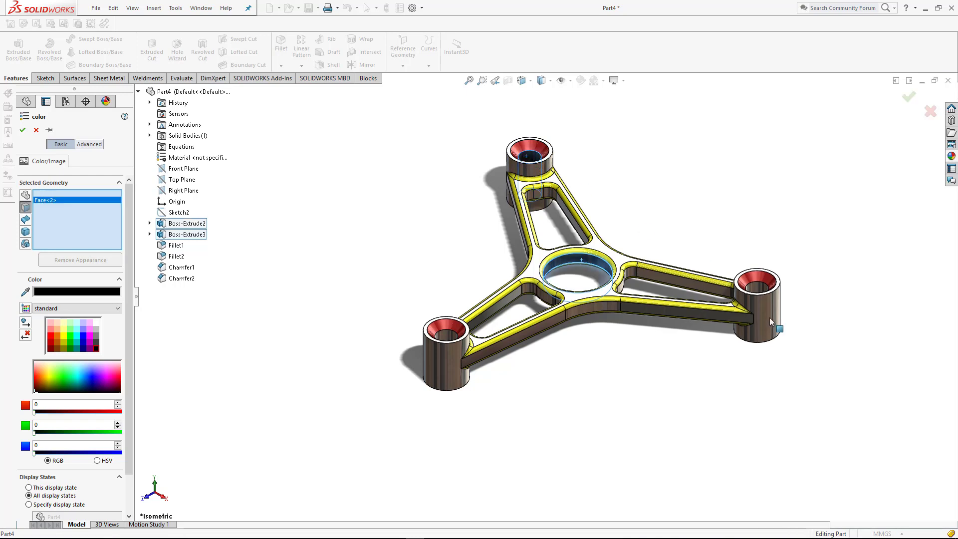
left_click(756, 287)
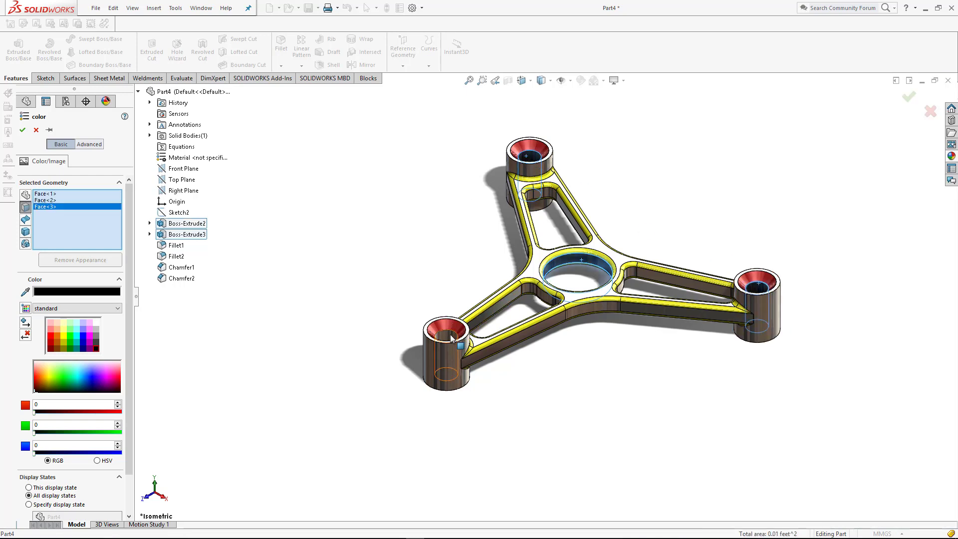
left_click(452, 339)
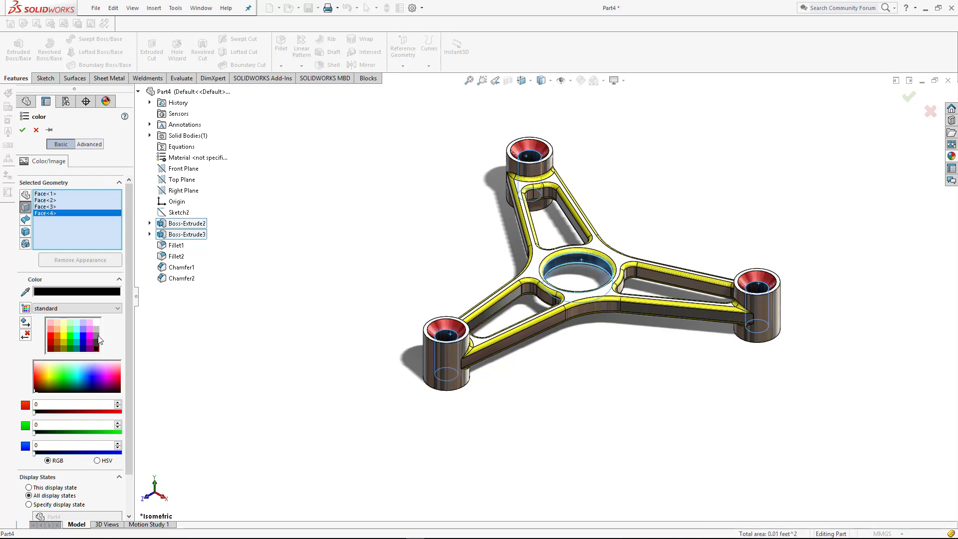
Step: Try grey, dark red and navy swatches, then apply white to the four hole faces
left_click(96, 330)
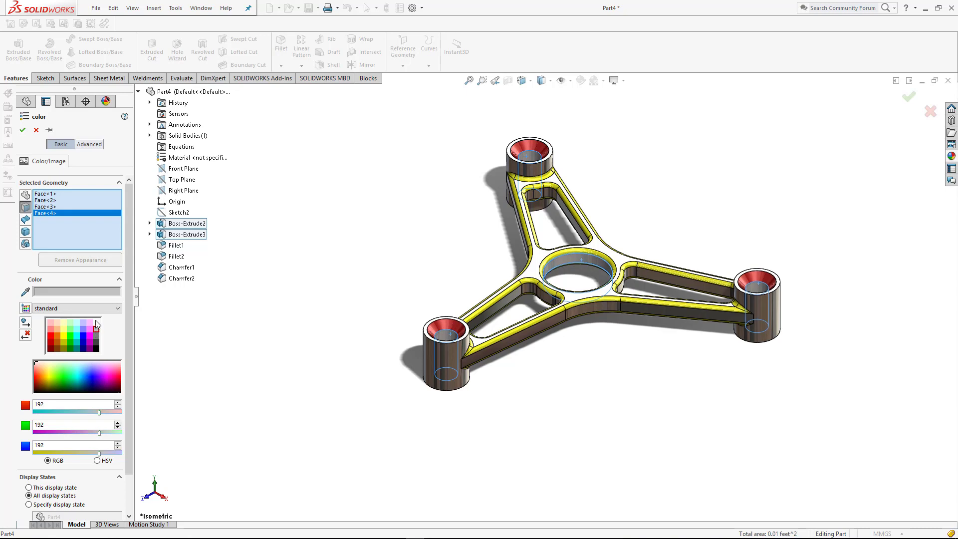
left_click(96, 323)
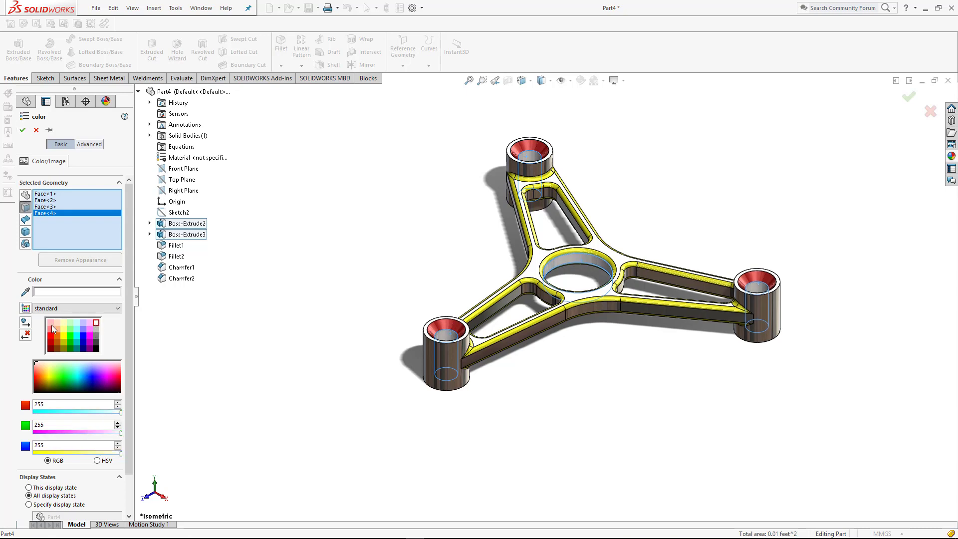
left_click(53, 346)
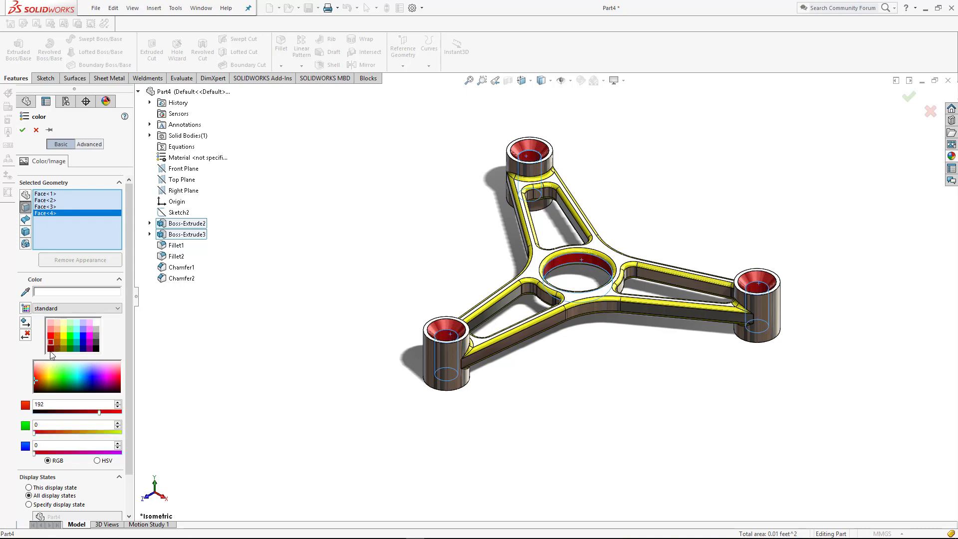
left_click(82, 348)
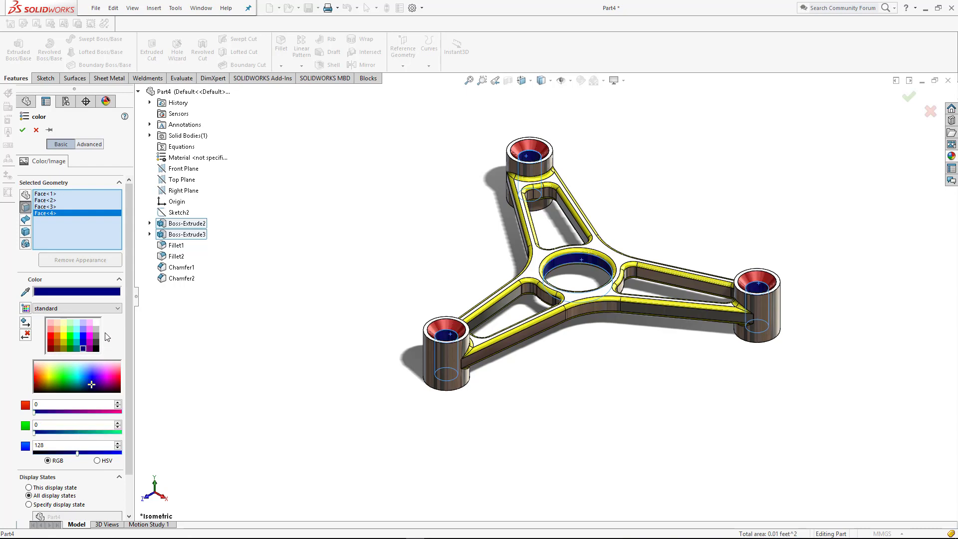
left_click(97, 322)
left_click(22, 130)
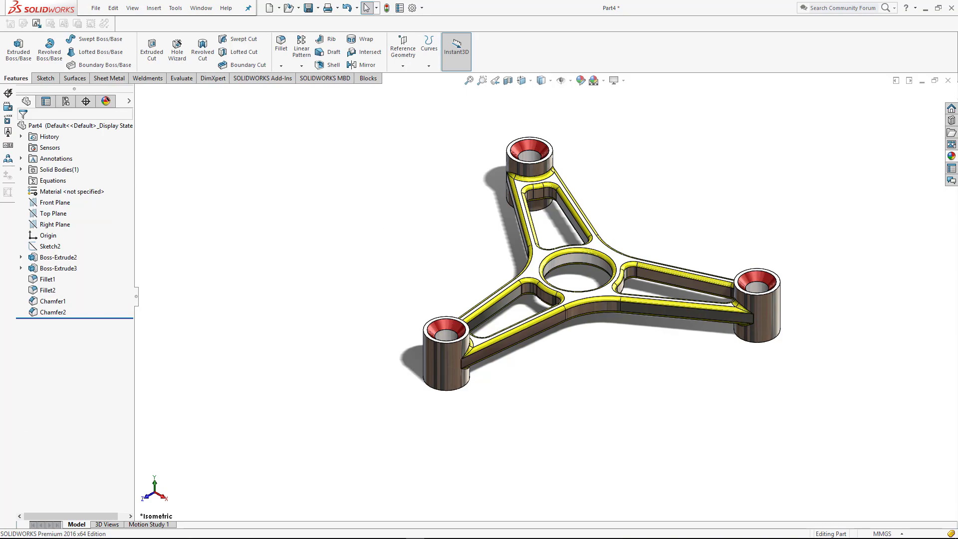
left_click(156, 531)
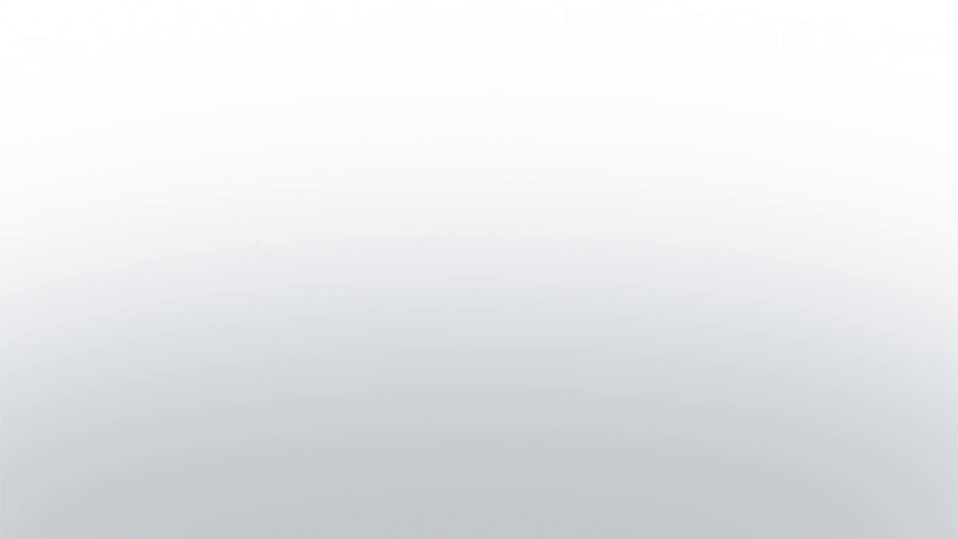